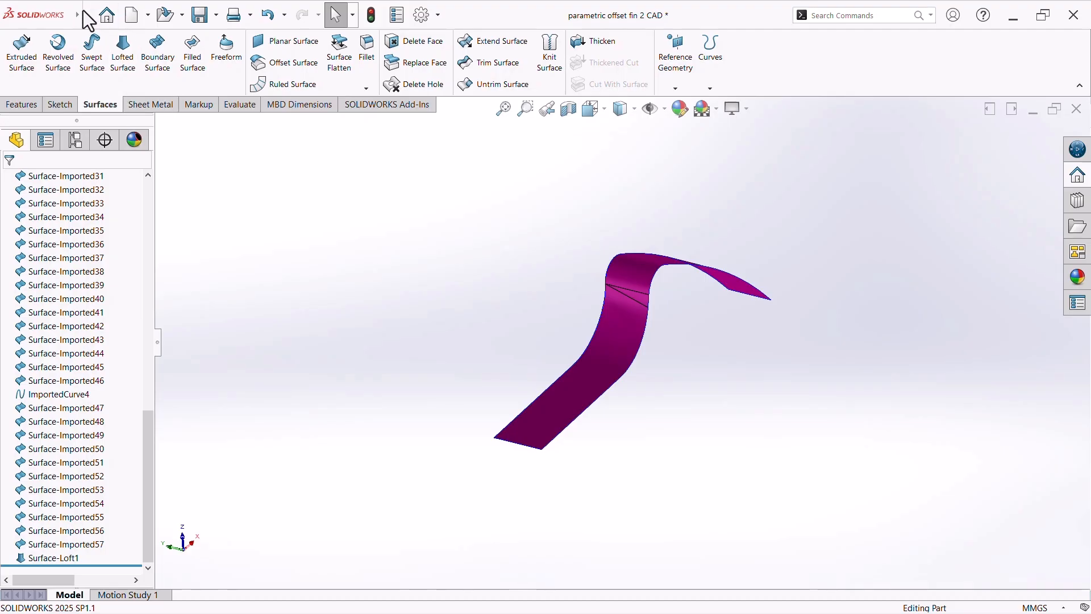
Save the lofted surface part as an IGES file named HELPER SURFACE
click(82, 13)
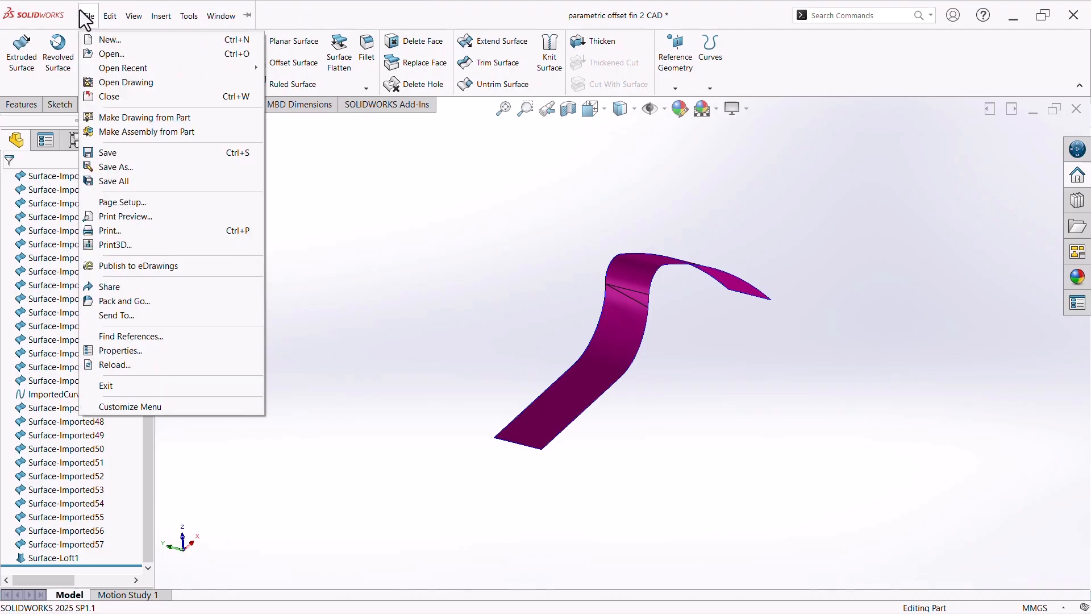
click(134, 171)
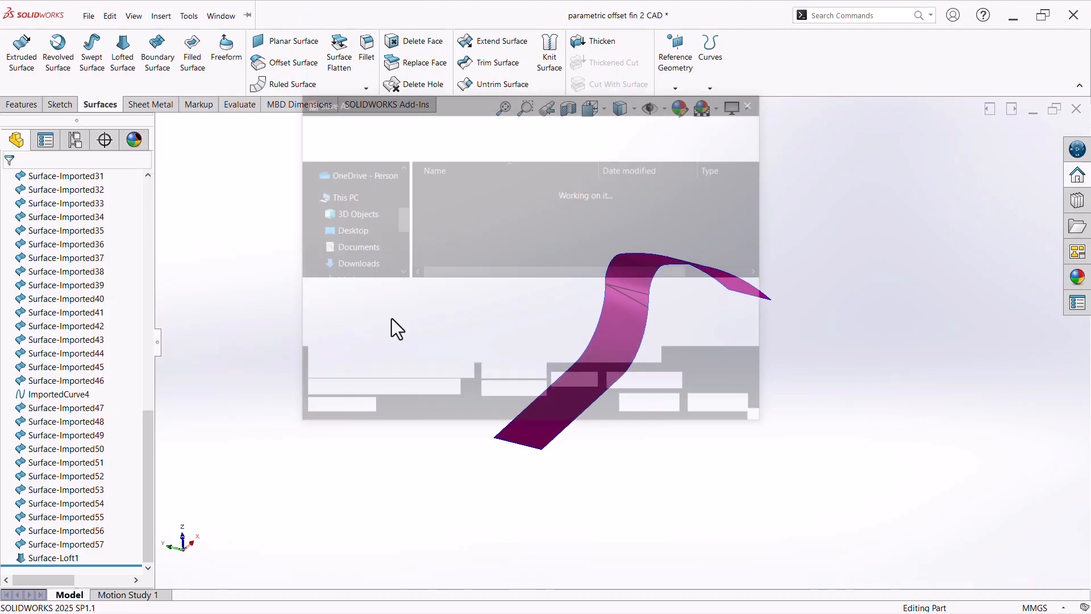
click(561, 314)
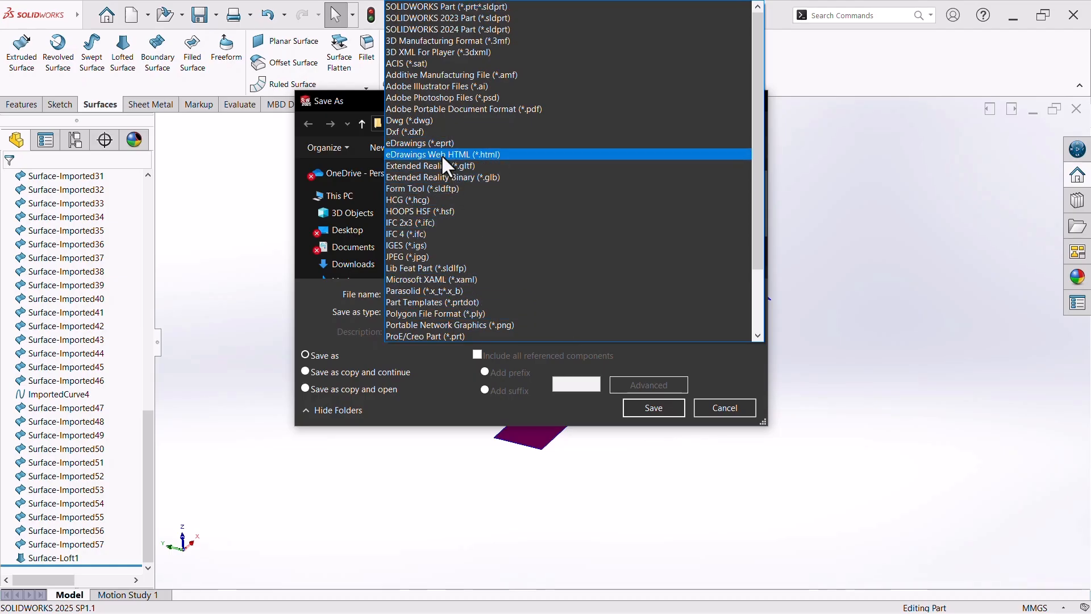
click(441, 245)
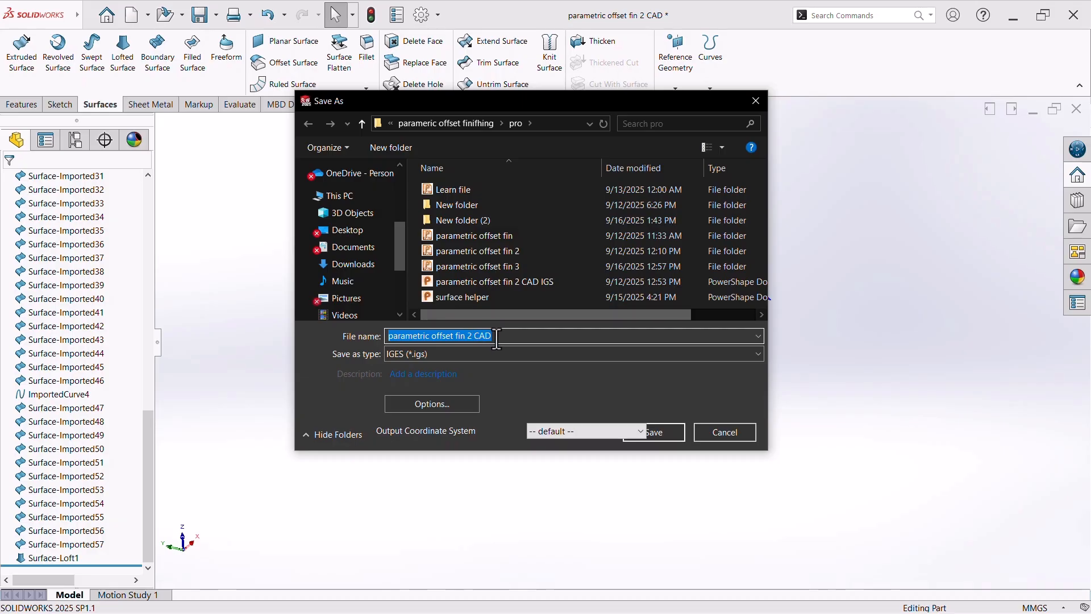
text(HELPER SURFACE)
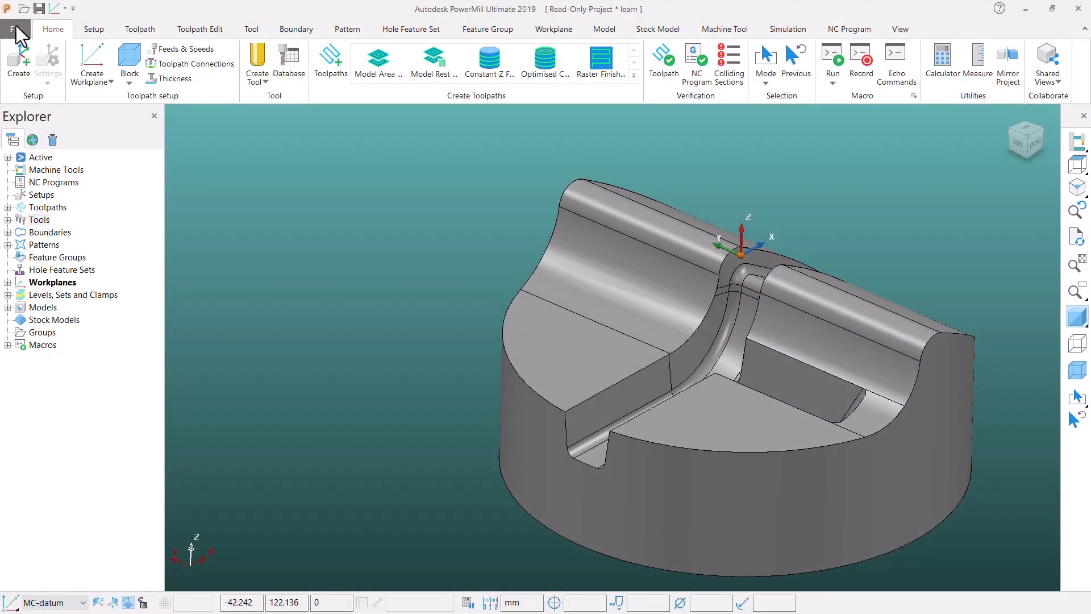
Switch to PowerMill and import the HELPER SURFACE model from the pro folder into the project
click(16, 25)
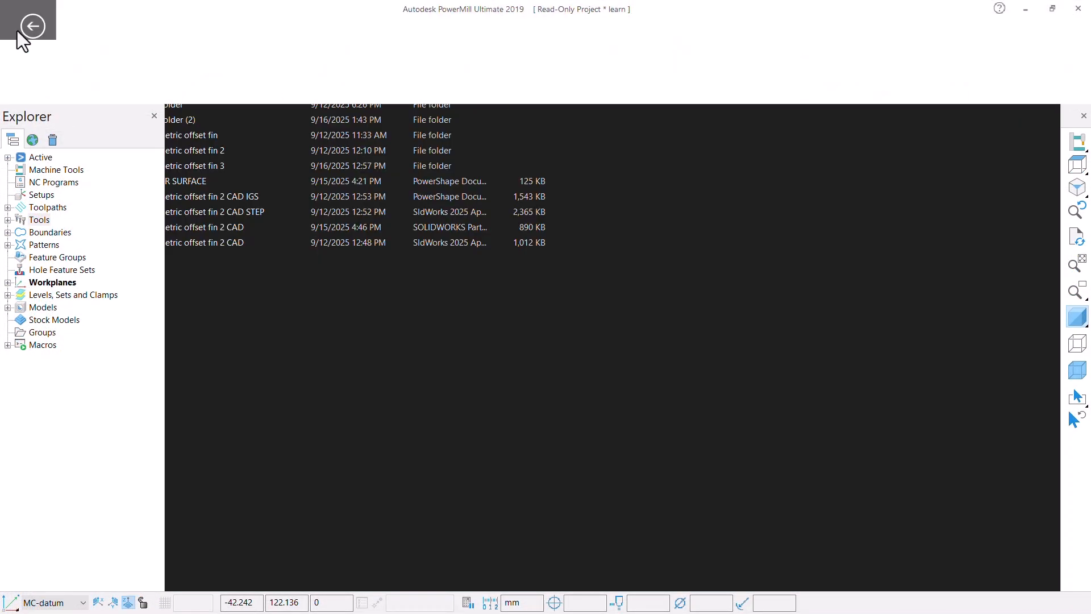
click(28, 149)
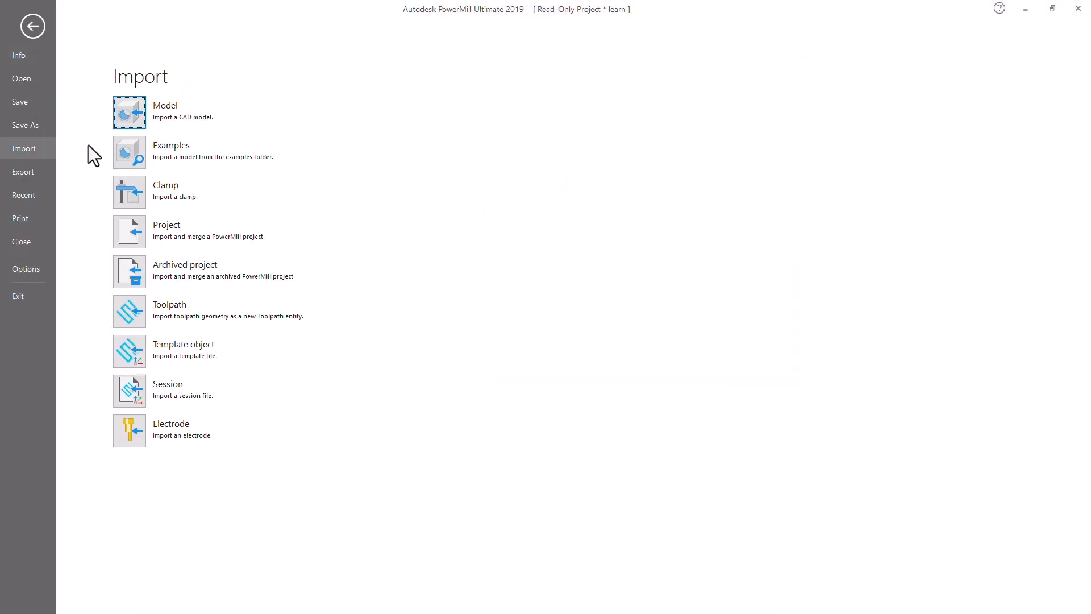
click(125, 112)
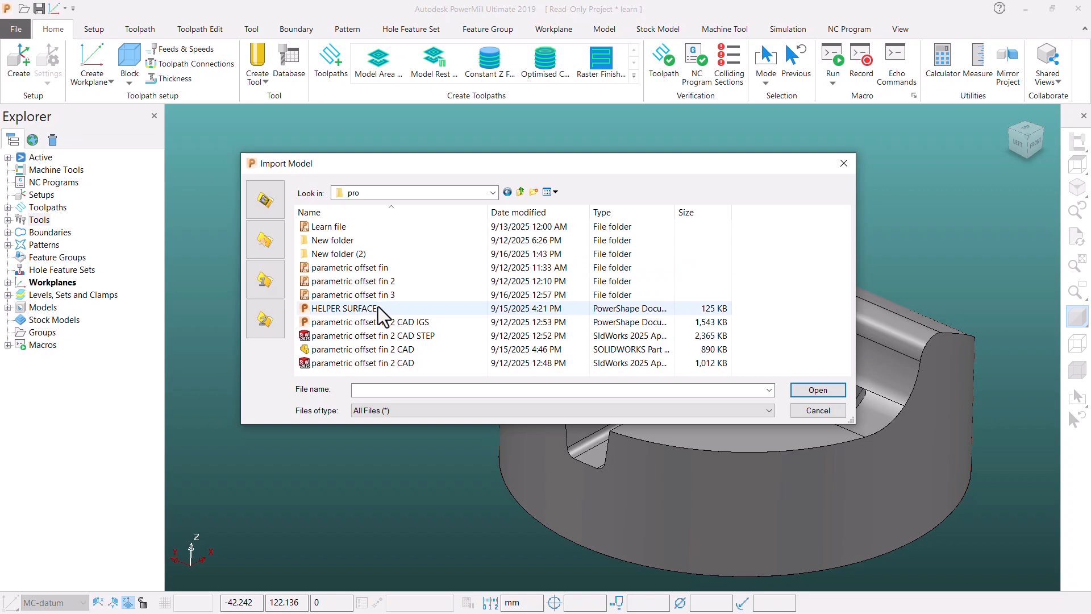
click(377, 308)
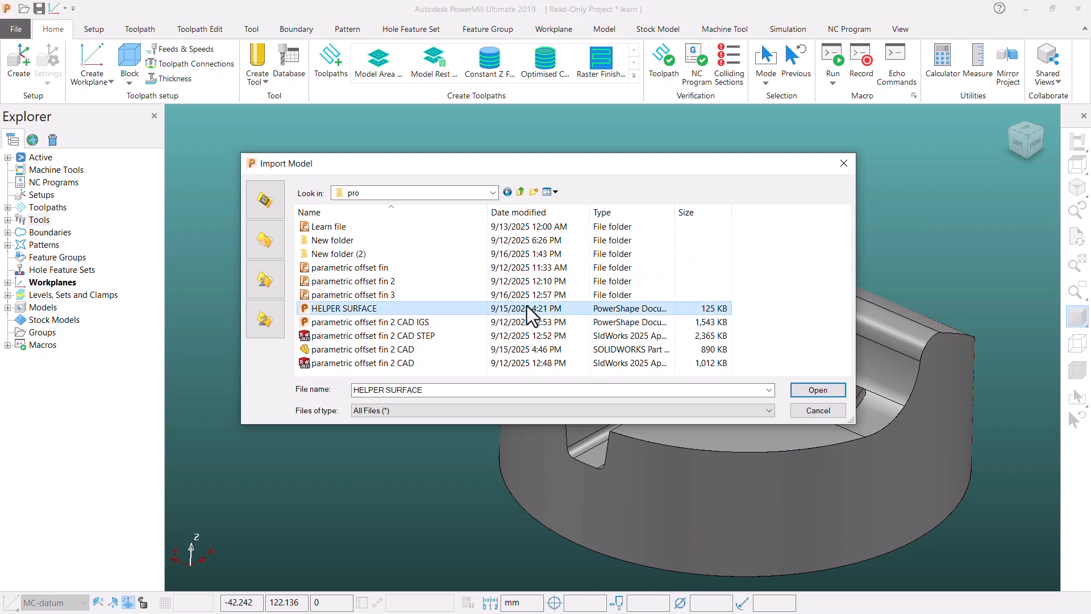
click(818, 389)
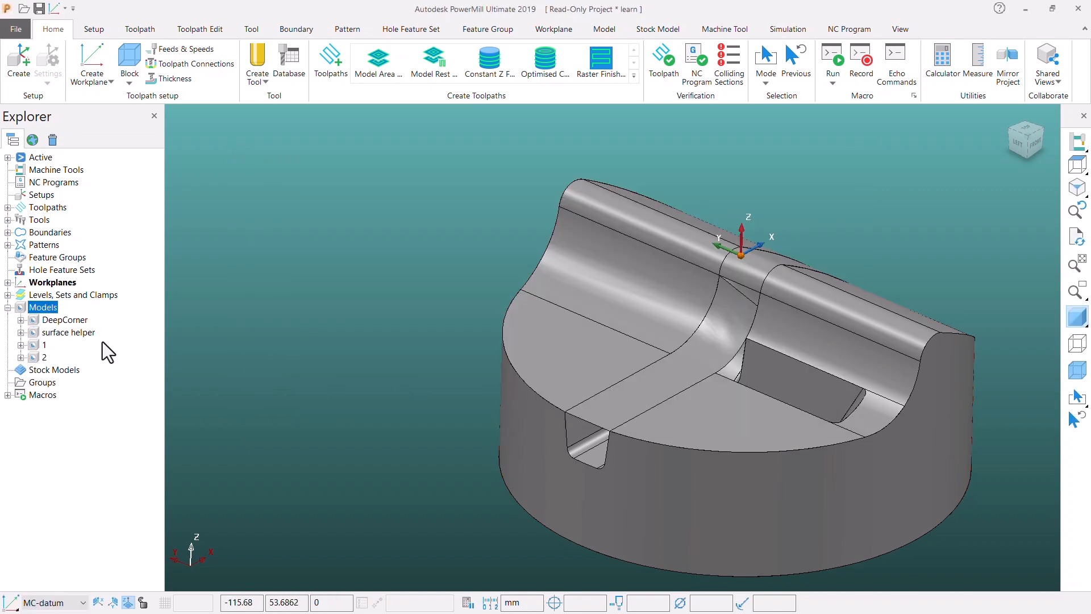
click(44, 366)
middle_drag(632, 391, 719, 298)
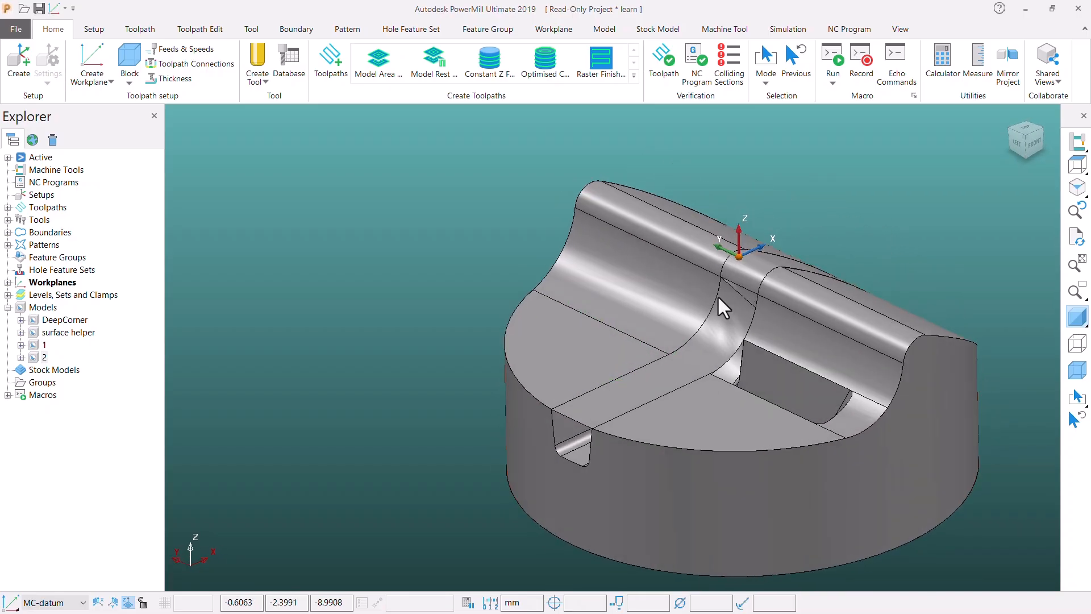
Activate toolpath 1 and examine the retracts and air moves of its Vortex roughing passes around the part
click(7, 208)
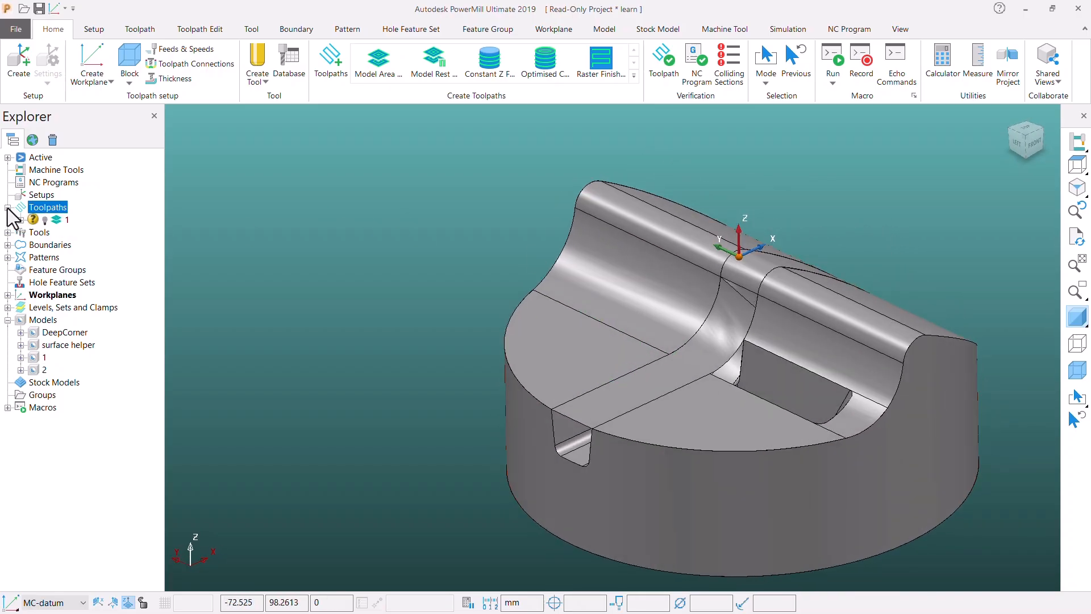
double_click(53, 219)
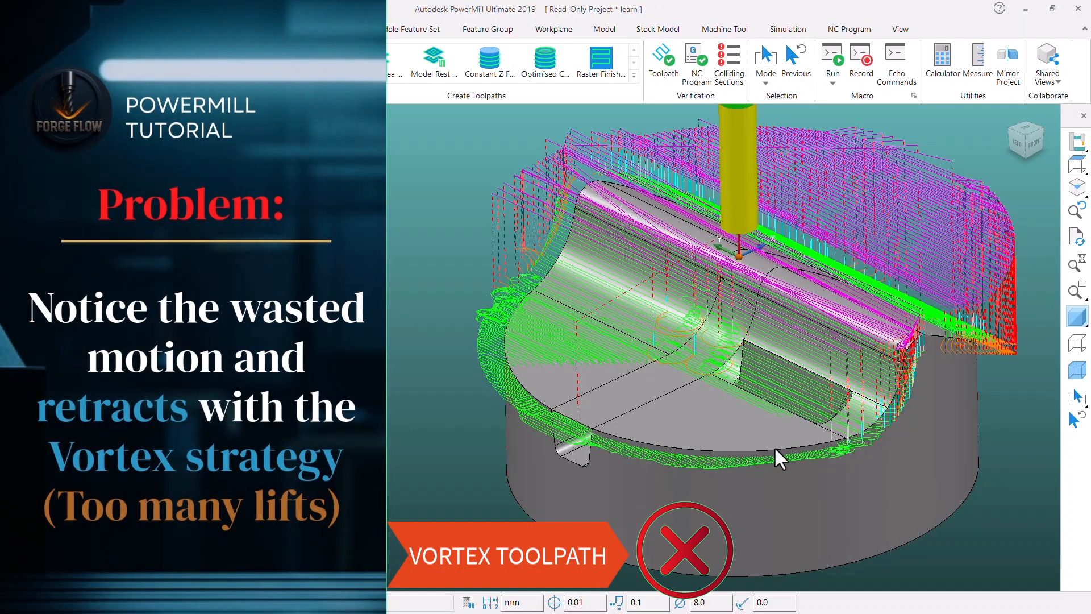
middle_drag(778, 455, 870, 353)
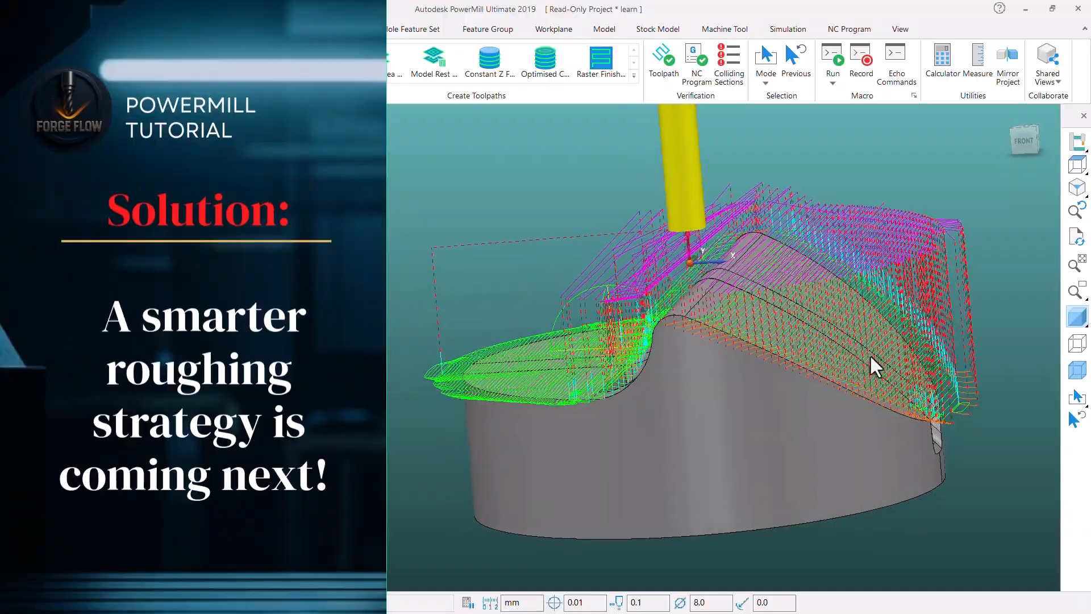
scroll(909, 353, up, 5)
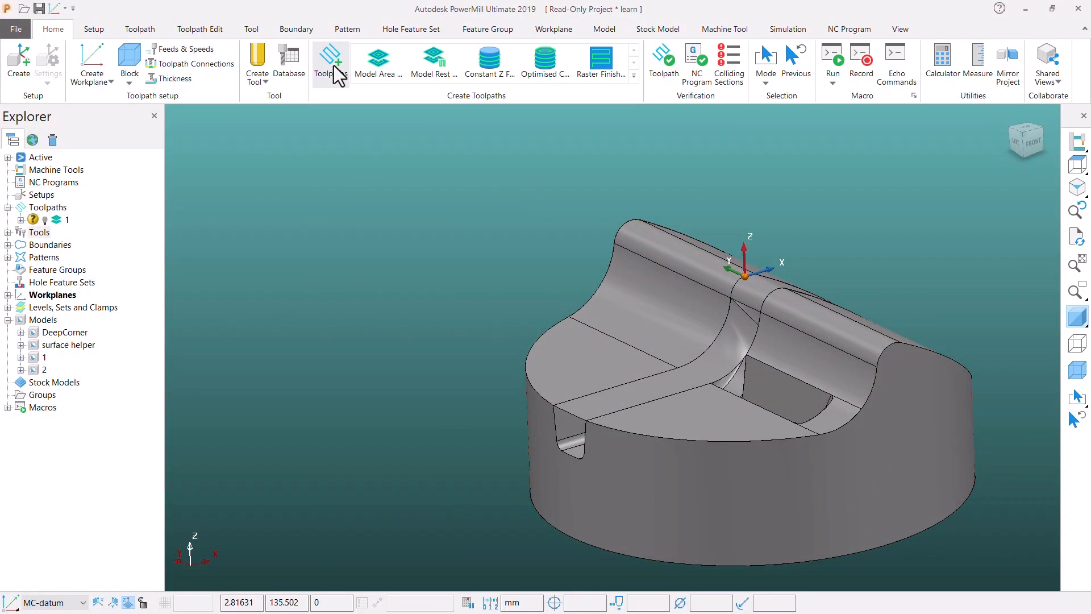
Create an Optimised Constant Z Finishing toolpath that uses the 8 mm end mill, tool 1
click(334, 67)
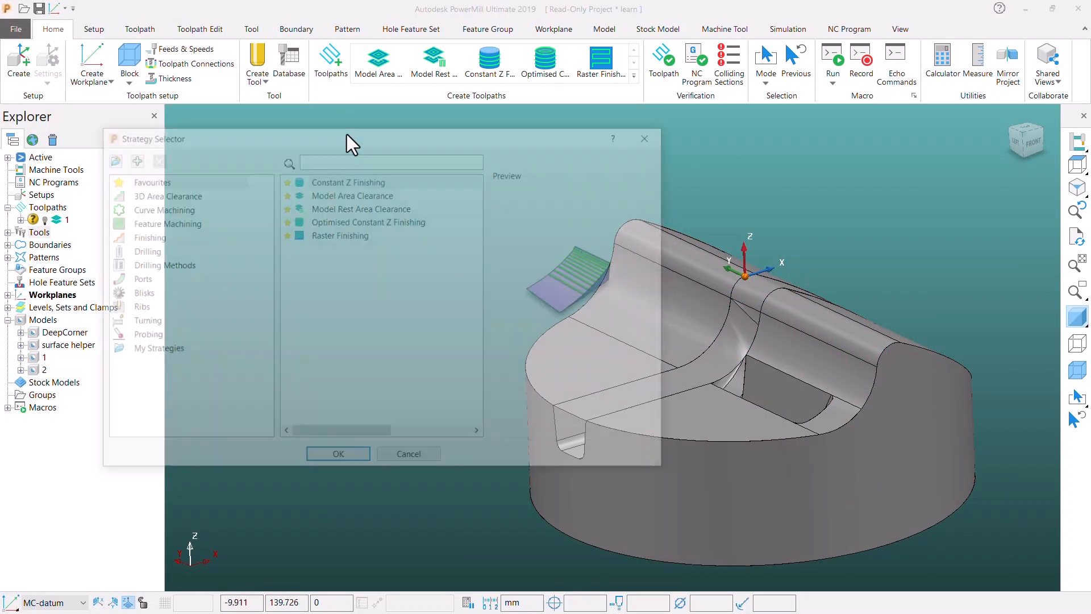
click(142, 232)
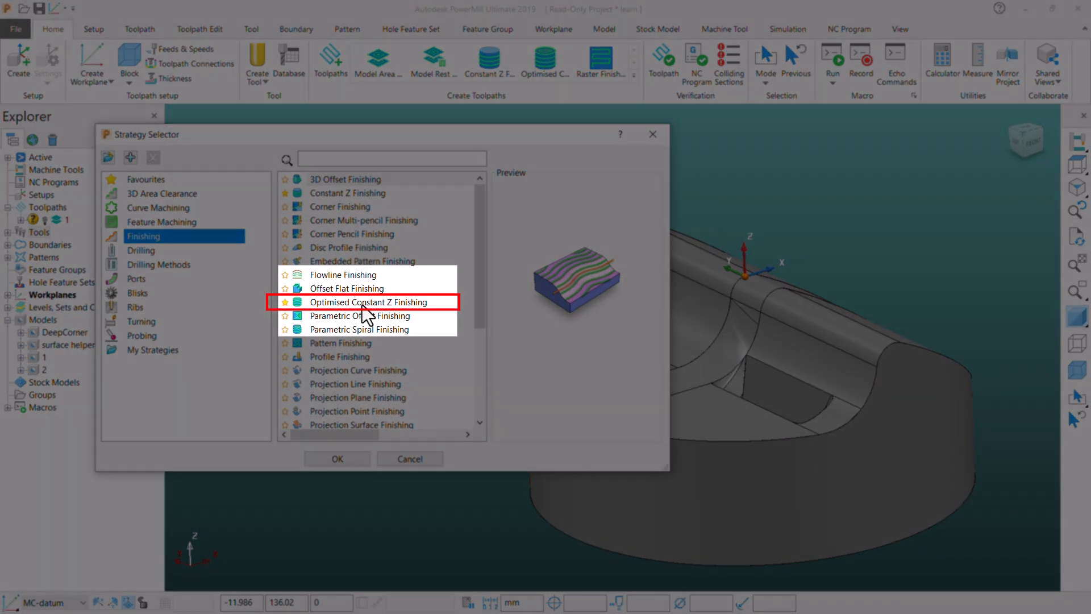
click(364, 307)
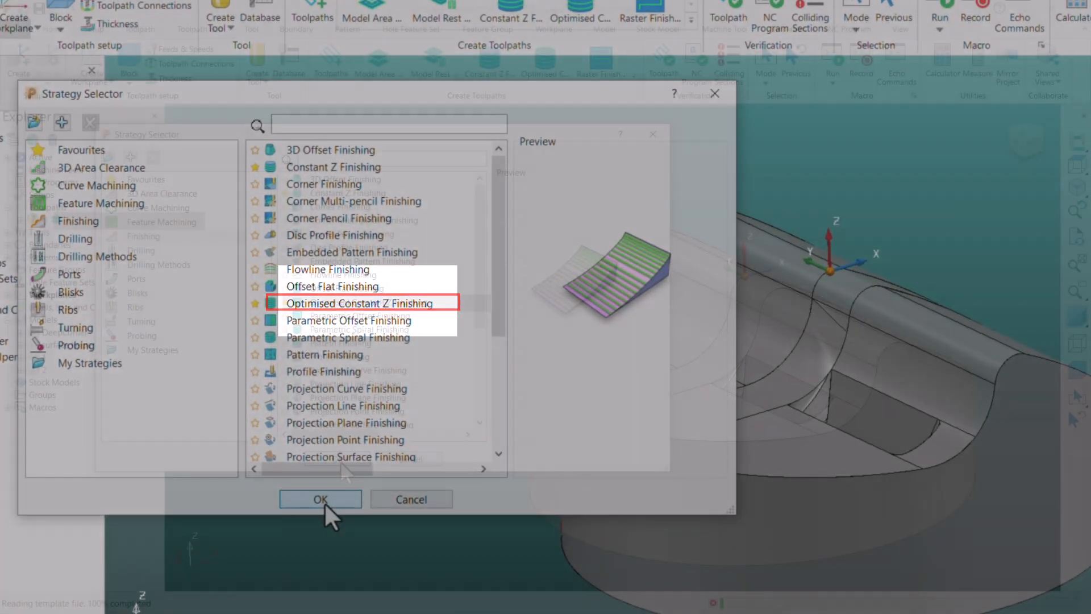
click(321, 499)
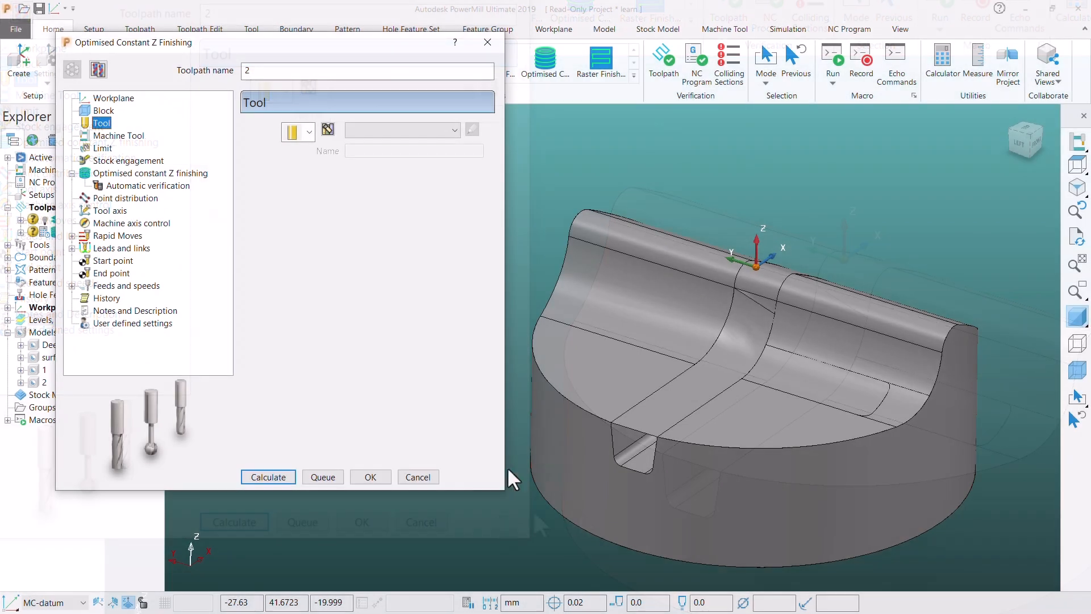
click(393, 131)
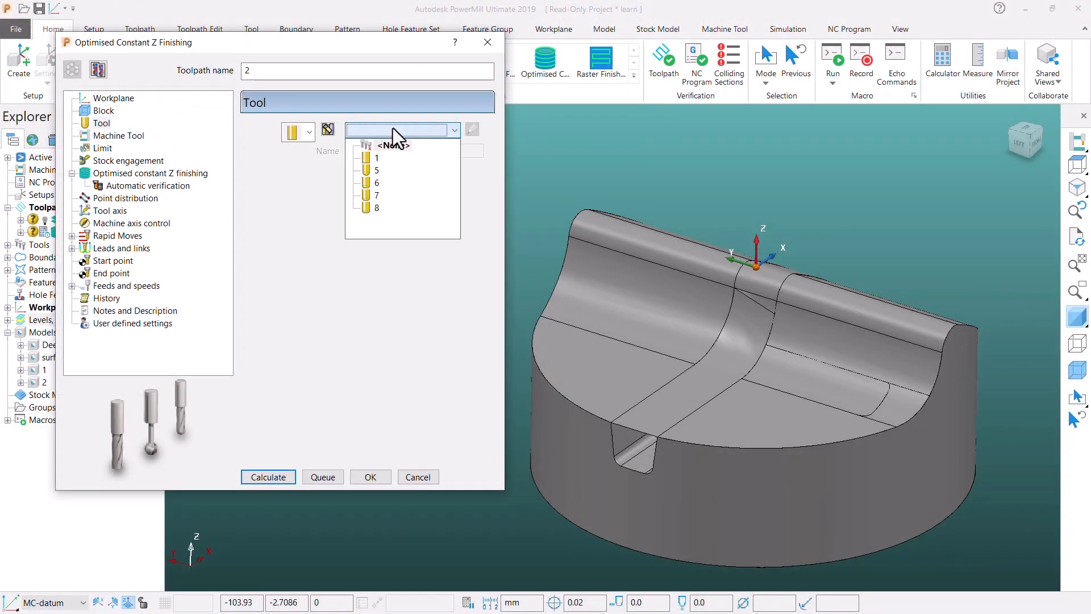
click(366, 159)
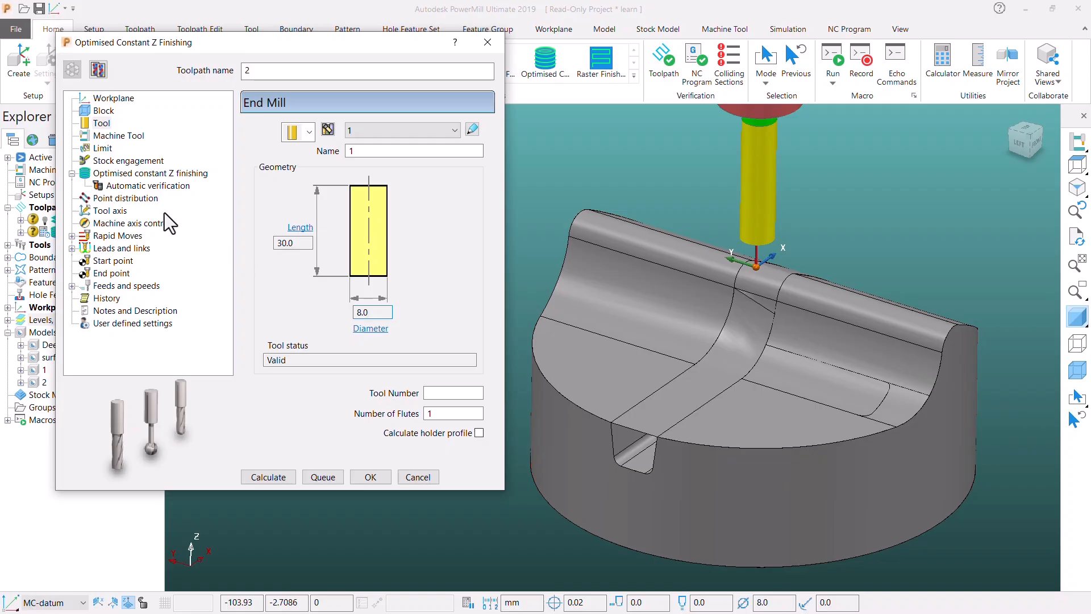
Limit the toolpath to boundary 3
click(103, 149)
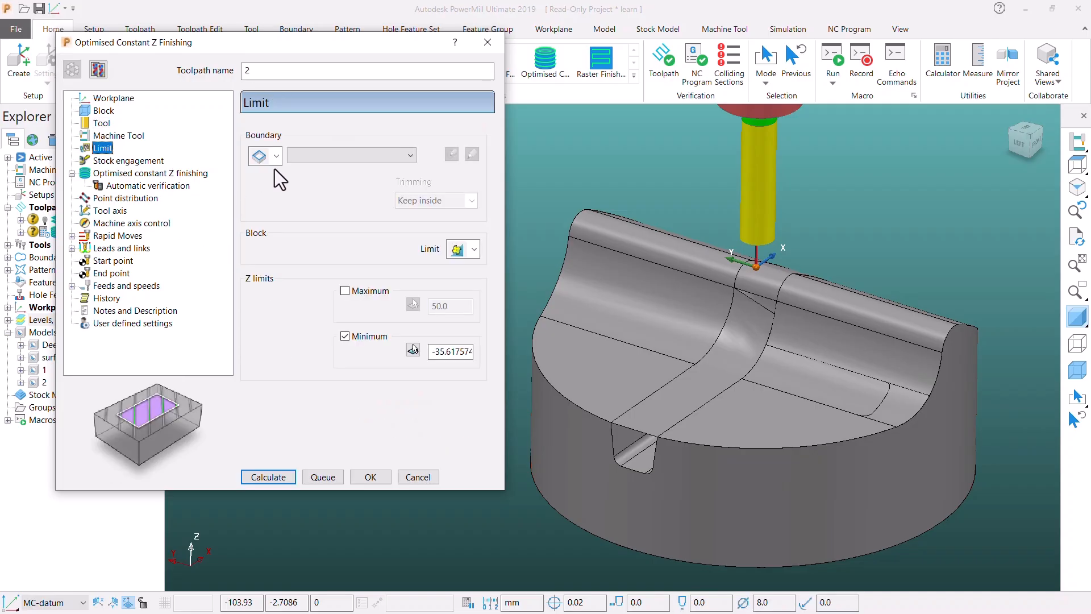
click(298, 156)
click(312, 206)
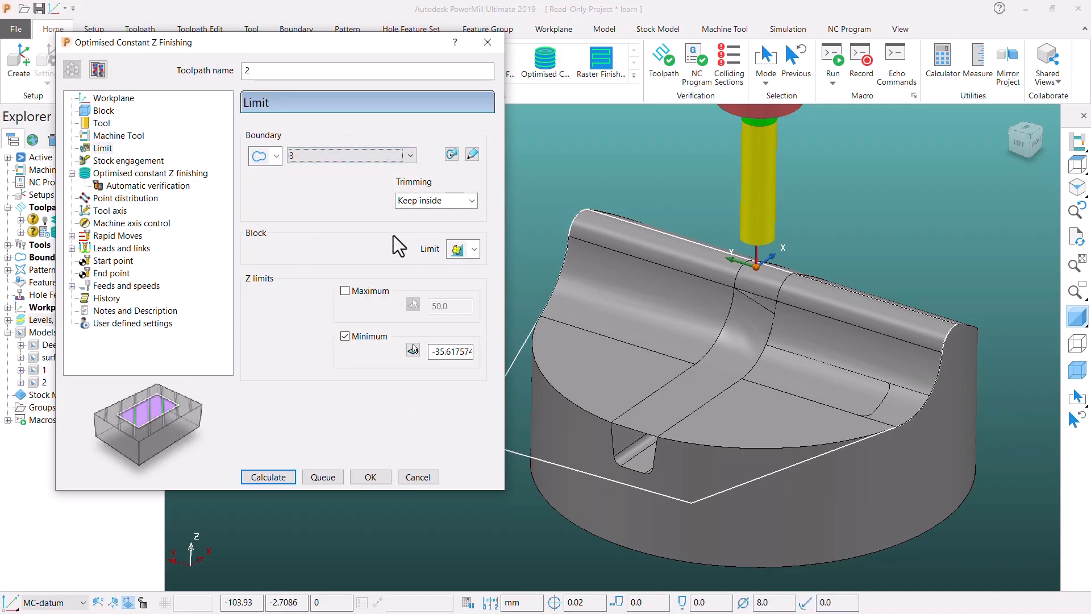
Set the minimum Z limit to about -20 mm by picking the upper corner of the slot on the part's front edge
scroll(841, 364, down, 2)
click(1079, 319)
mouse_move(949, 364)
middle_down()
mouse_move(865, 394)
mouse_move(966, 341)
middle_up()
click(1079, 320)
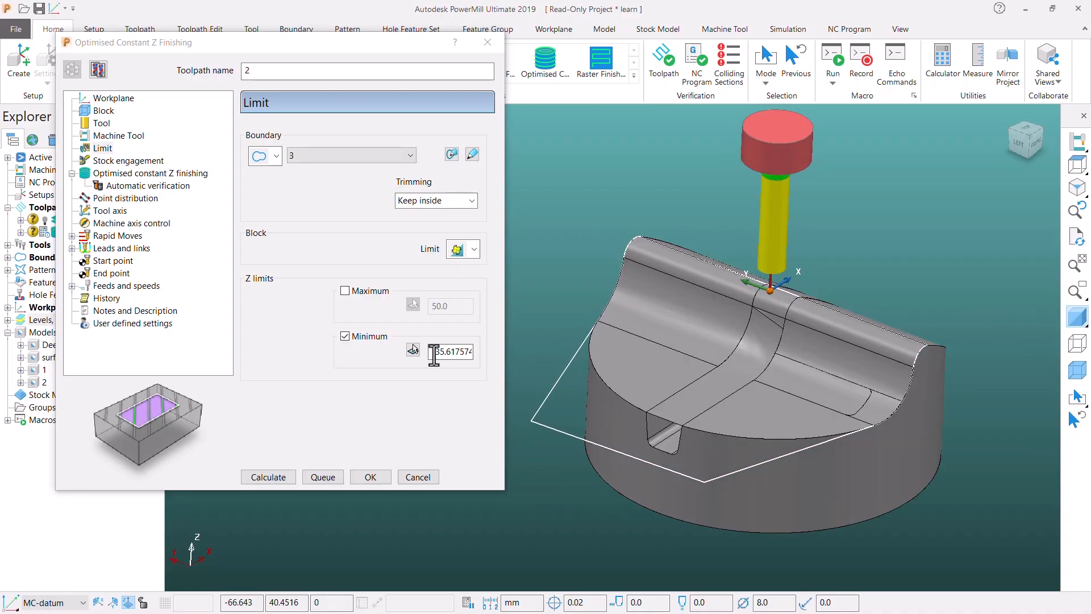
click(413, 350)
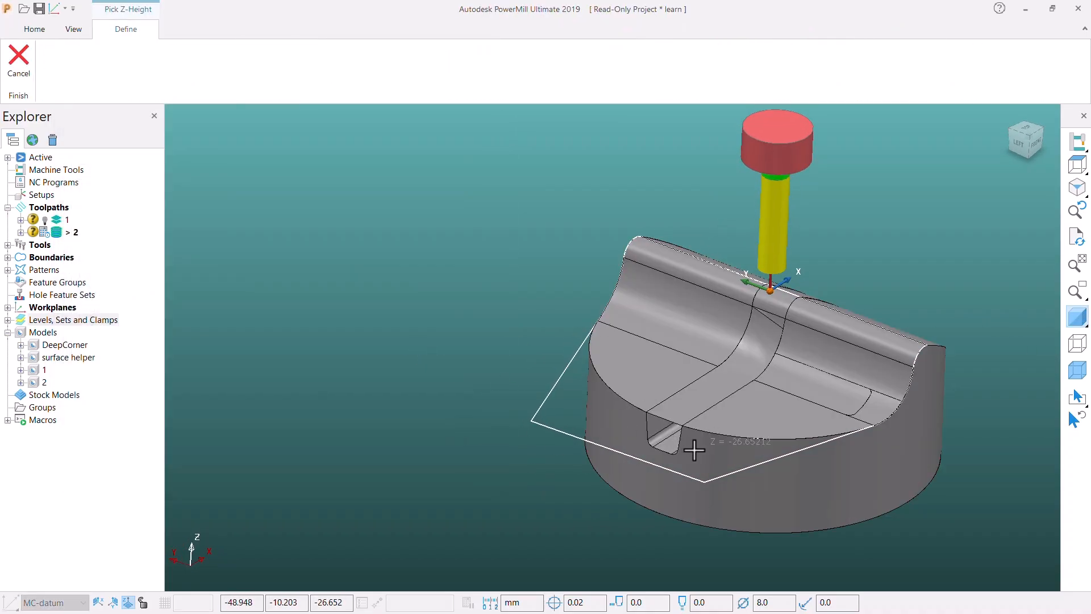
scroll(683, 426, up, 5)
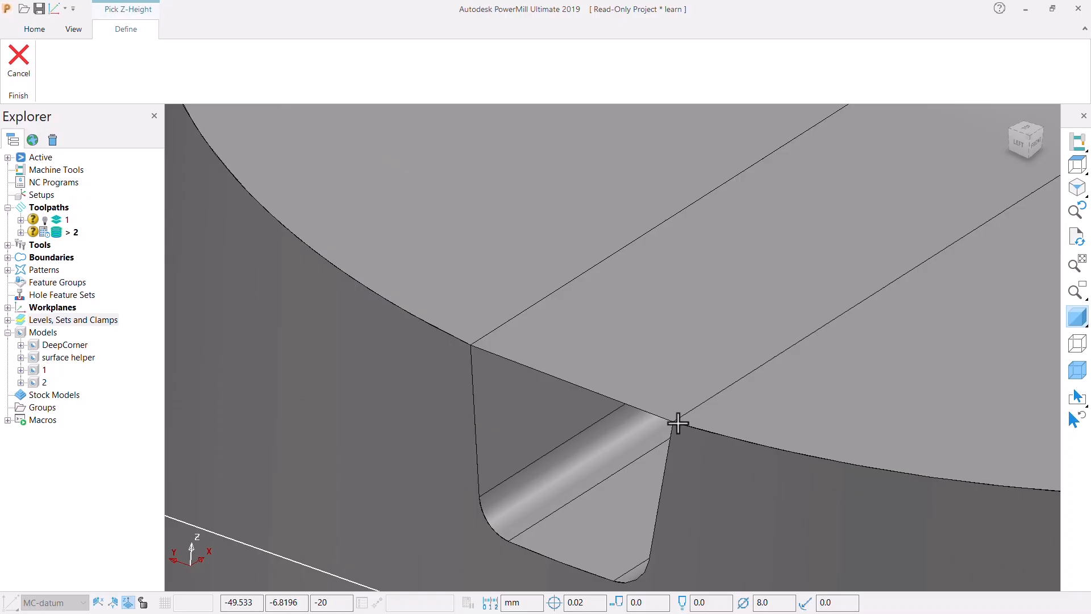
click(677, 422)
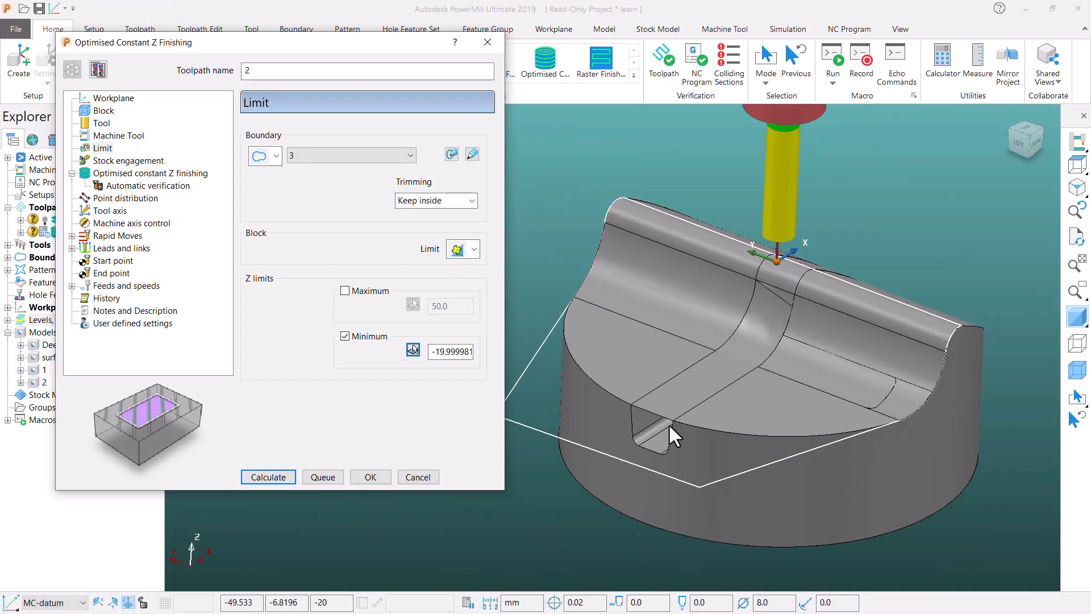
Set both the radial and axial thickness of the constant Z strategy to 0.1 mm
click(107, 173)
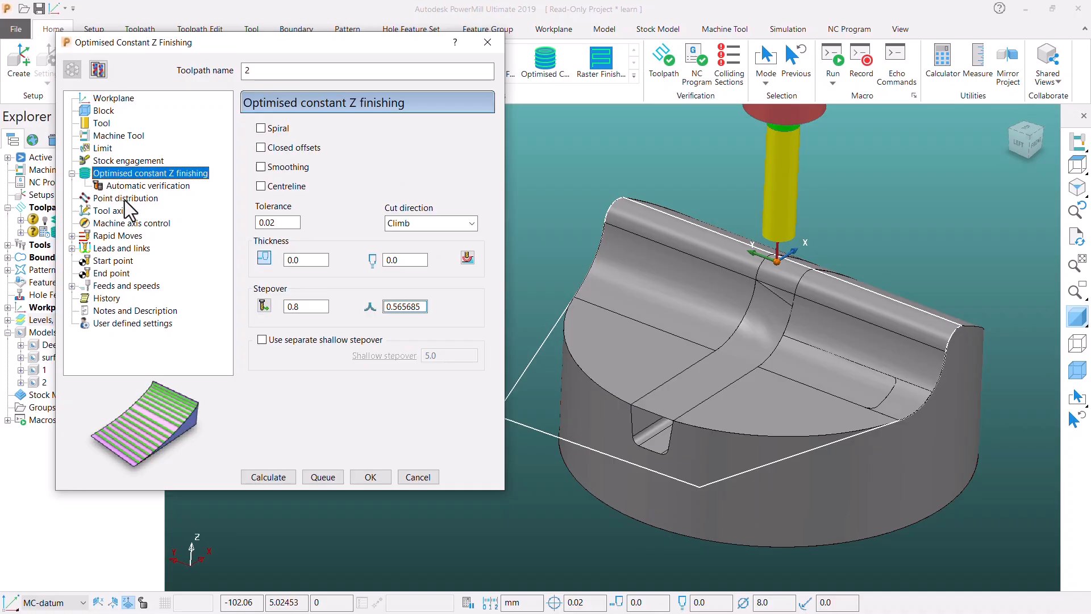
double_click(284, 223)
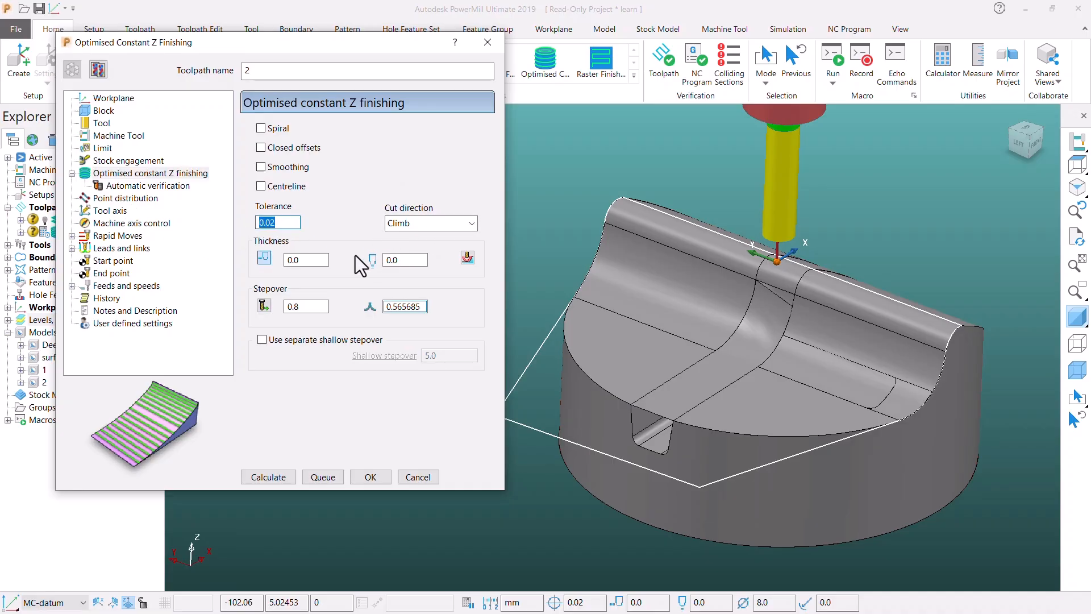
double_click(308, 263)
double_click(404, 262)
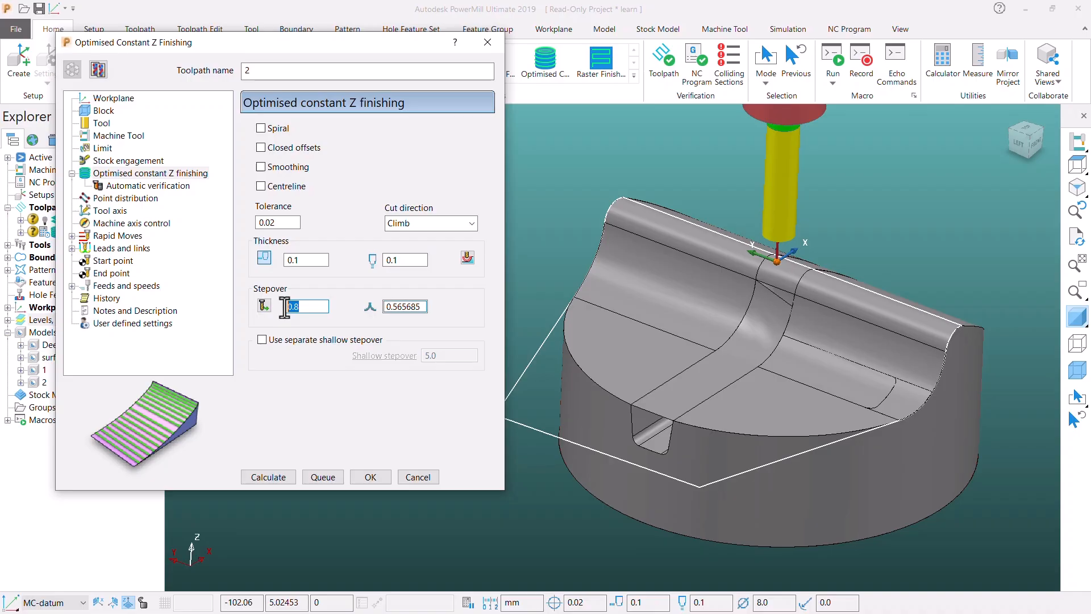
Assign the helper surface strip across the part to component thickness set 0 with the Machine mode
click(467, 259)
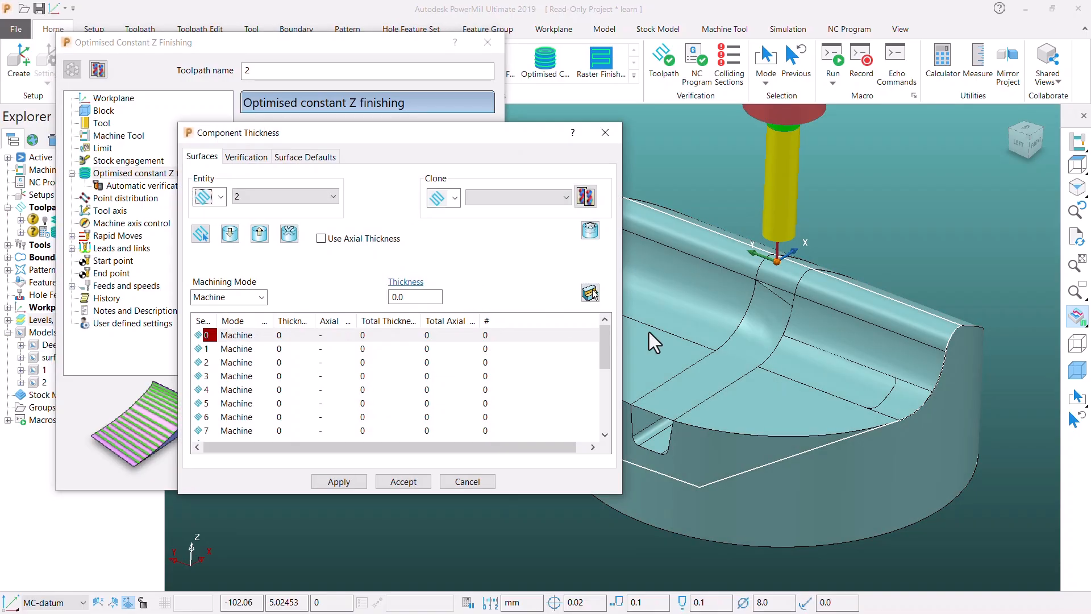
click(758, 343)
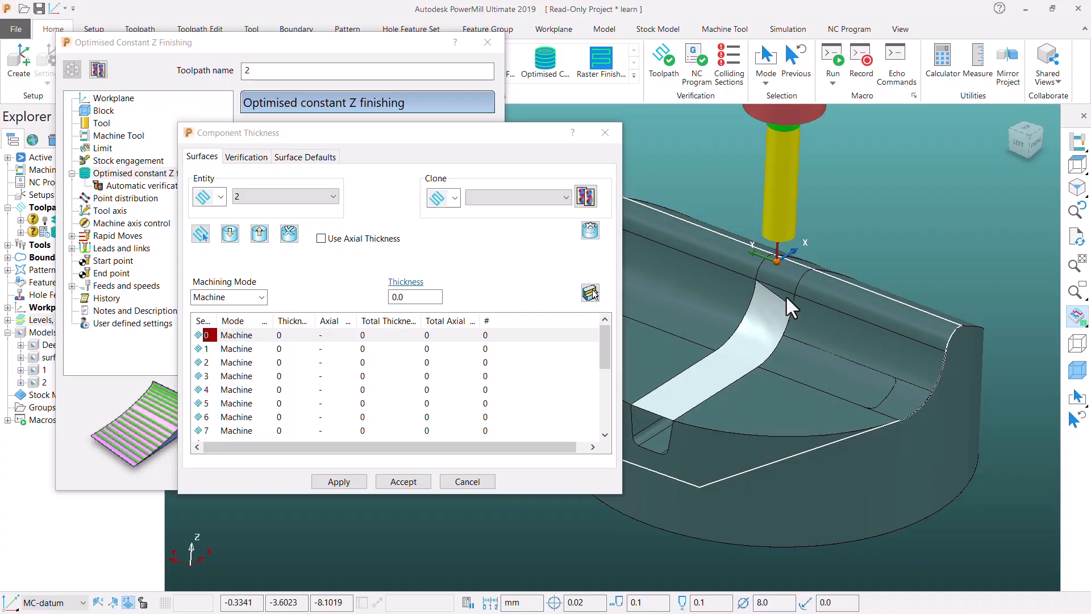
shift+click(783, 279)
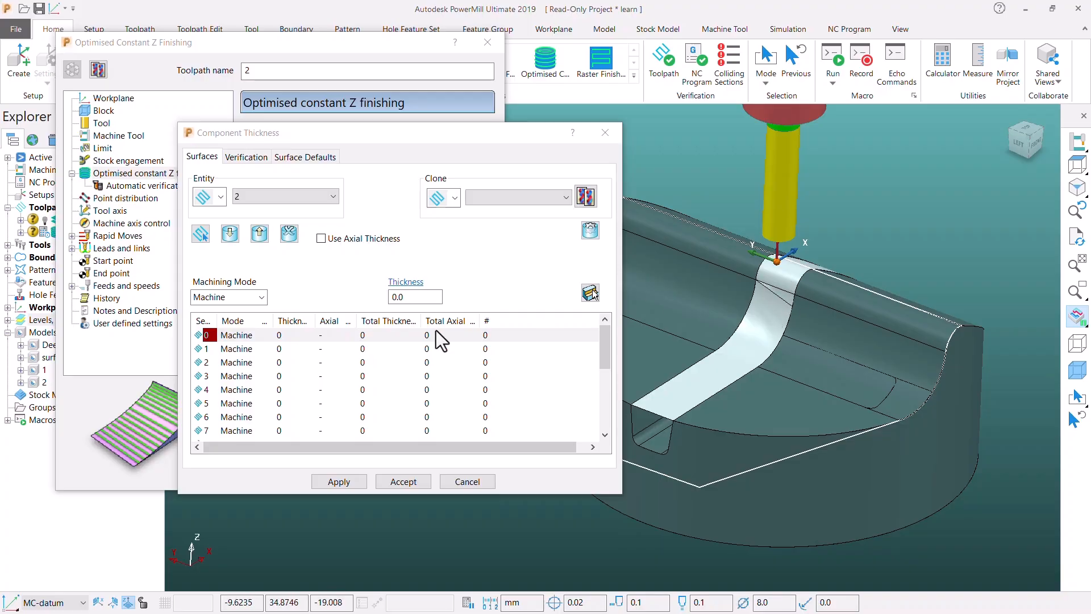
click(244, 340)
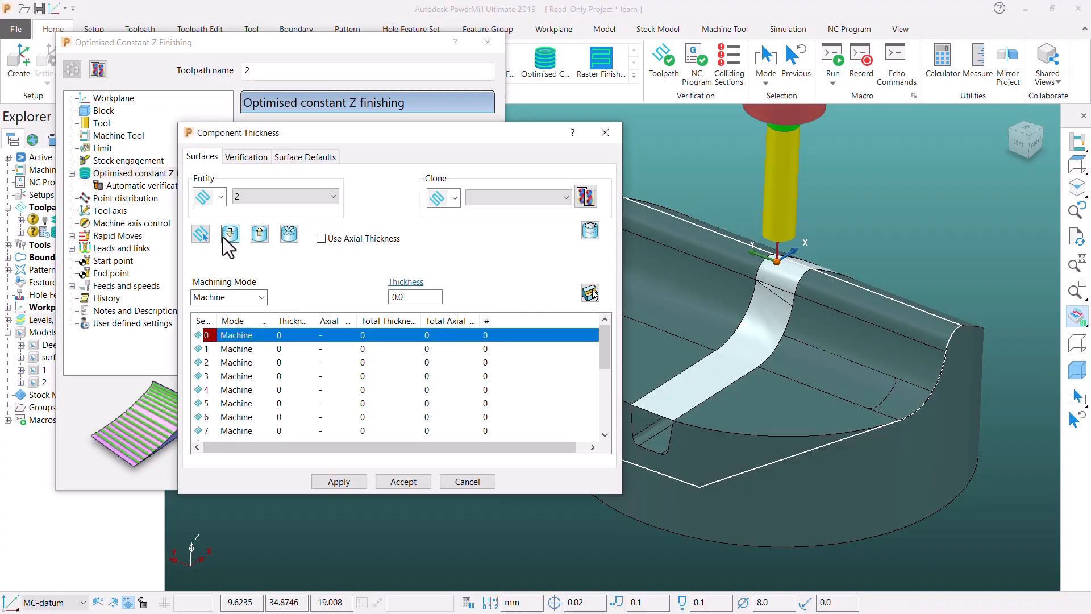
click(227, 237)
Assign the helper surface beside the strip to component thickness set 0 as well and accept the component thickness settings
click(847, 325)
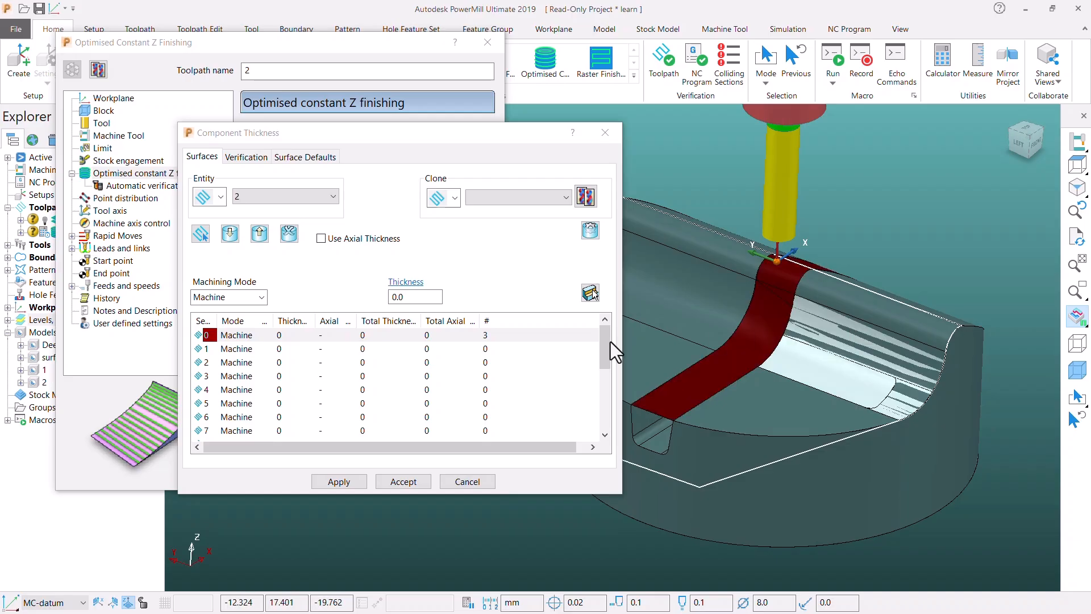
click(239, 338)
click(230, 234)
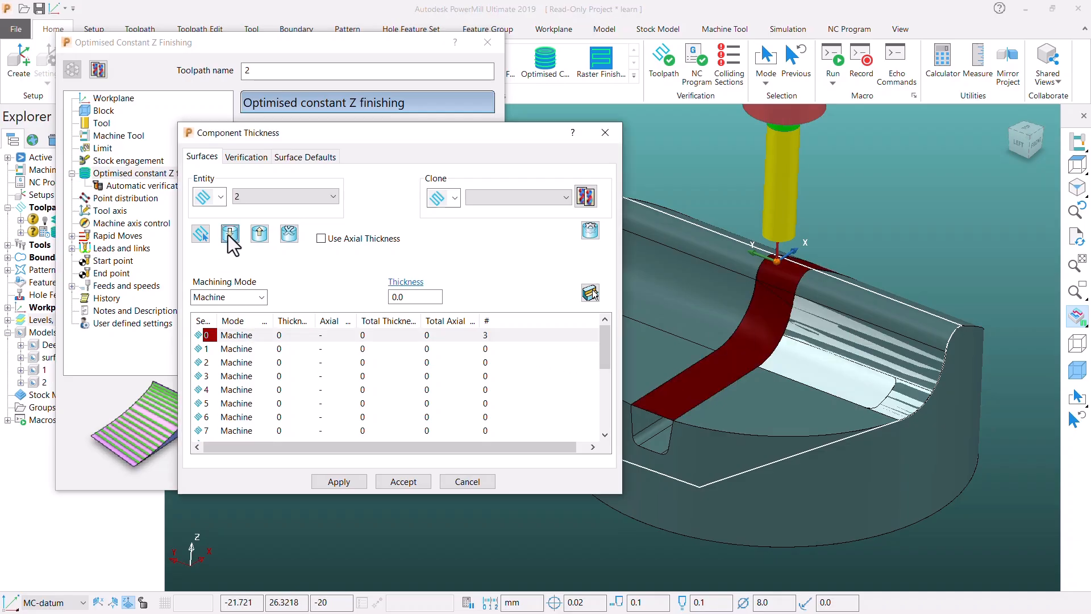
click(346, 479)
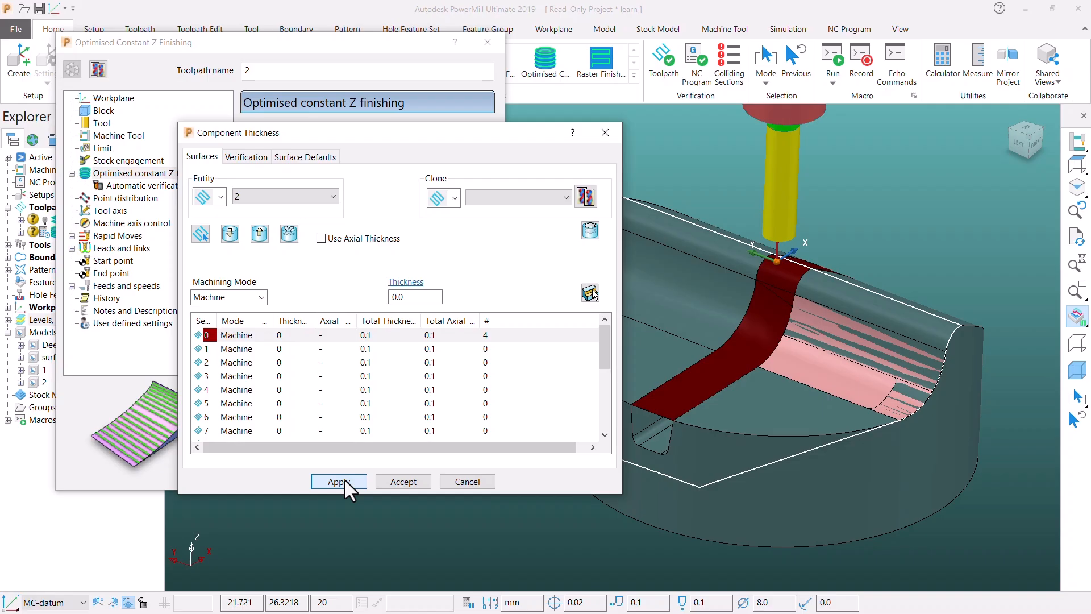
click(391, 480)
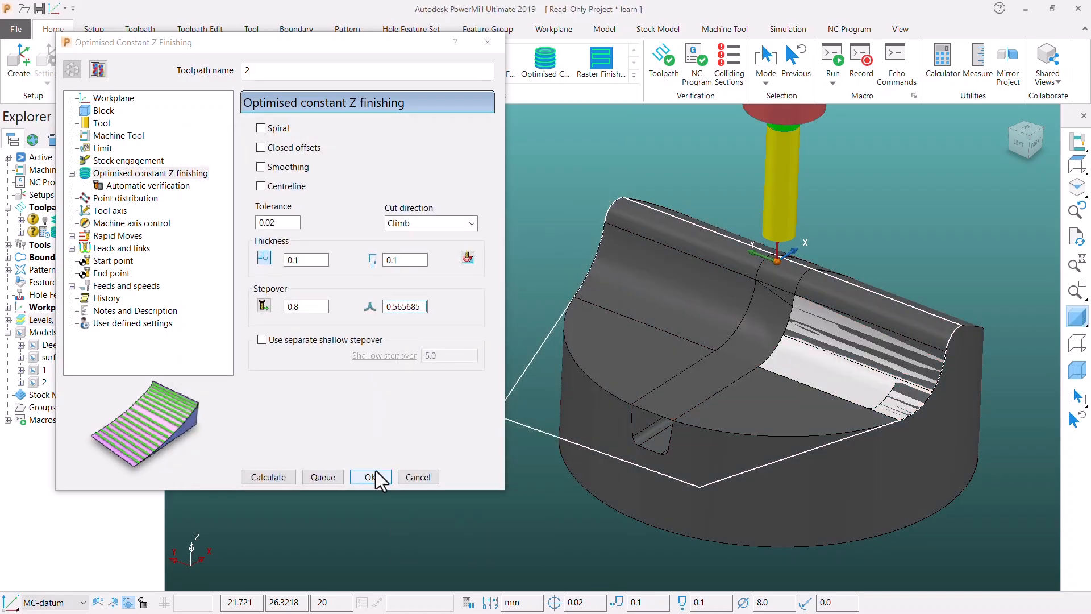
Set the lead-in and lead-out to a horizontal arc with linear move 2 mm, angle 180 degrees and radius 4 mm
click(96, 248)
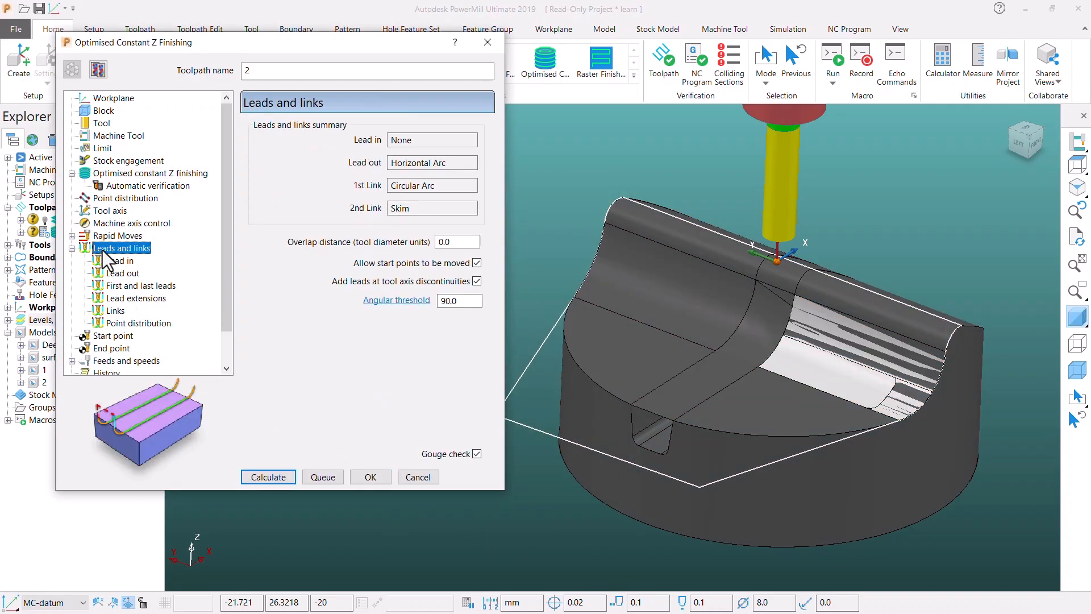
click(120, 260)
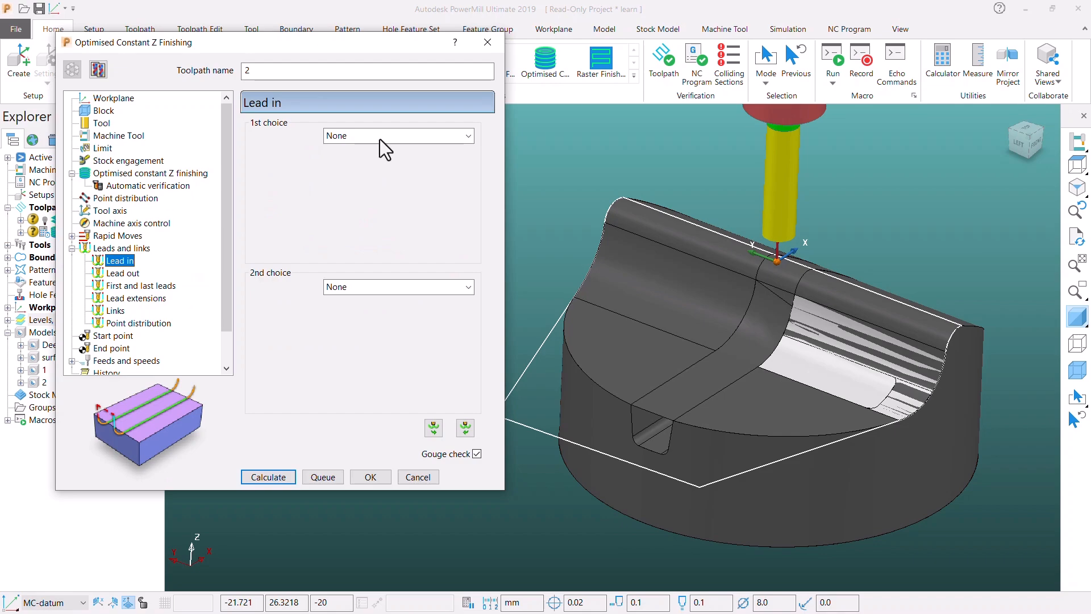
click(383, 138)
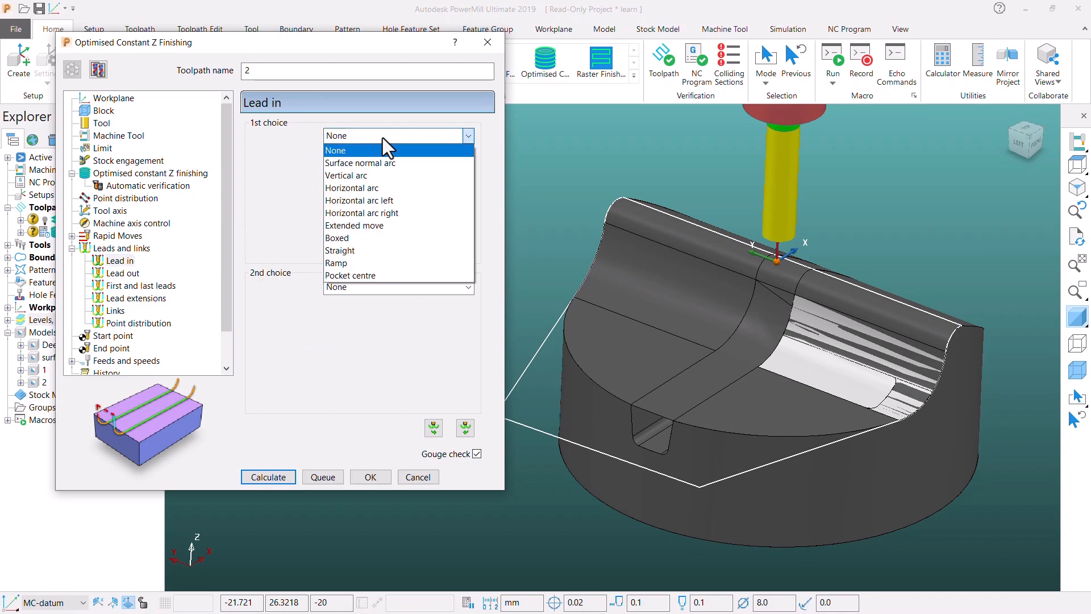
click(379, 189)
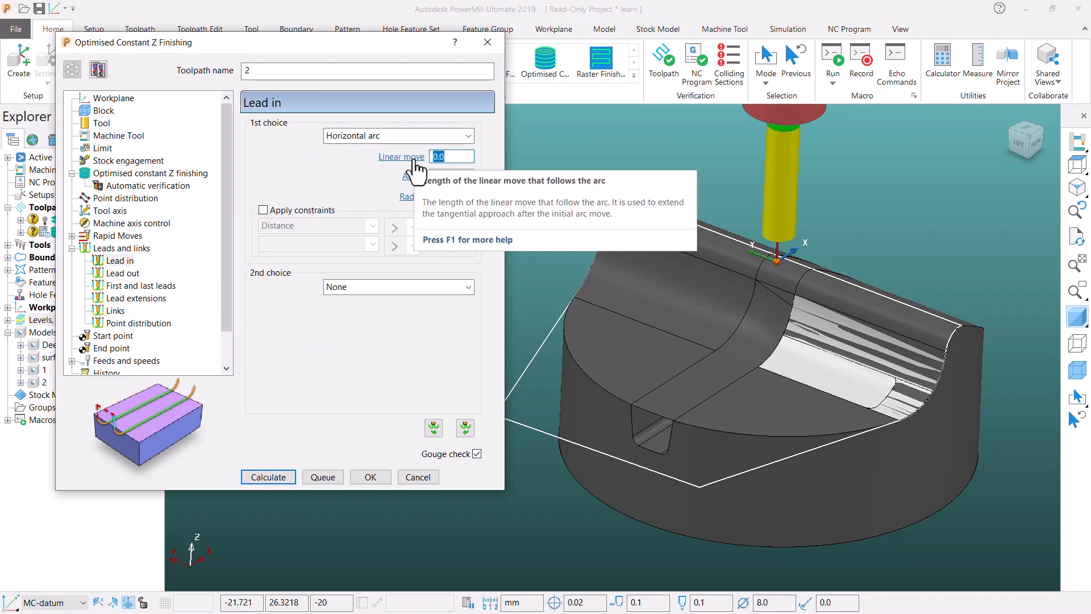
text(2)
key(Tab)
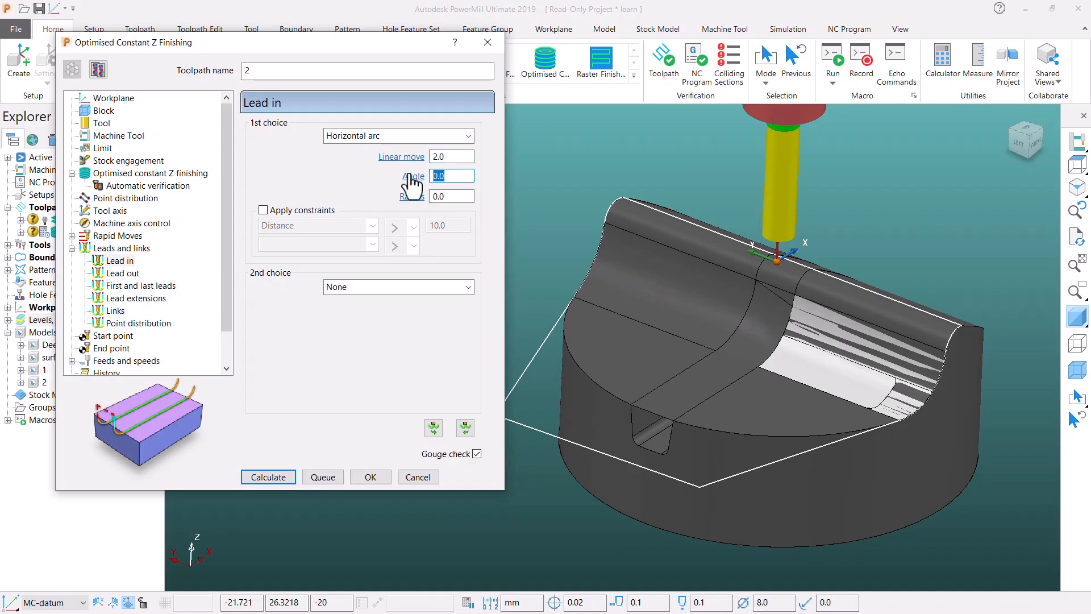
text(180)
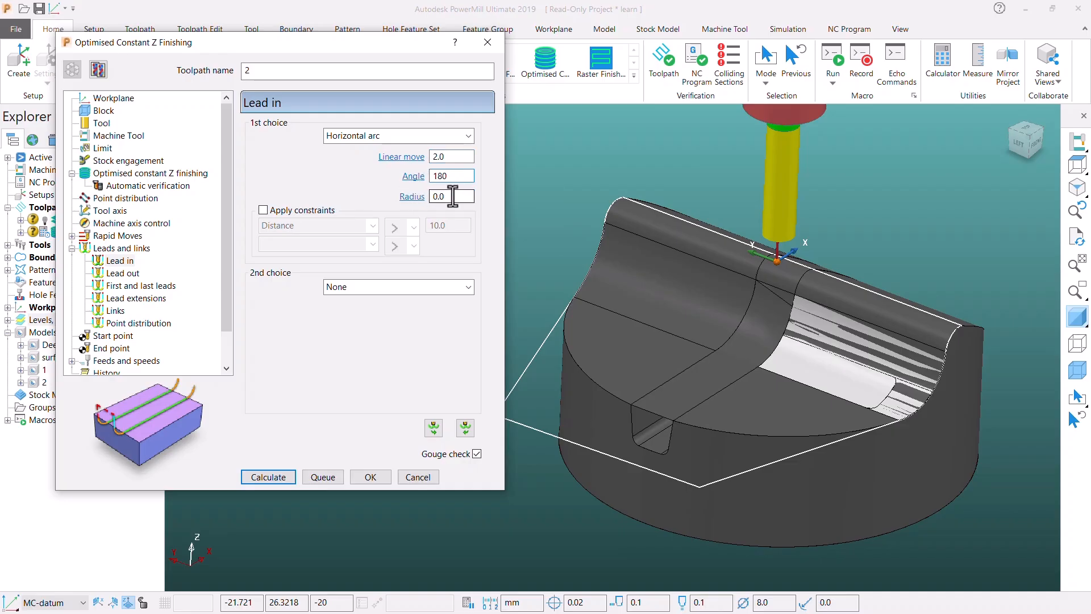
key(Tab)
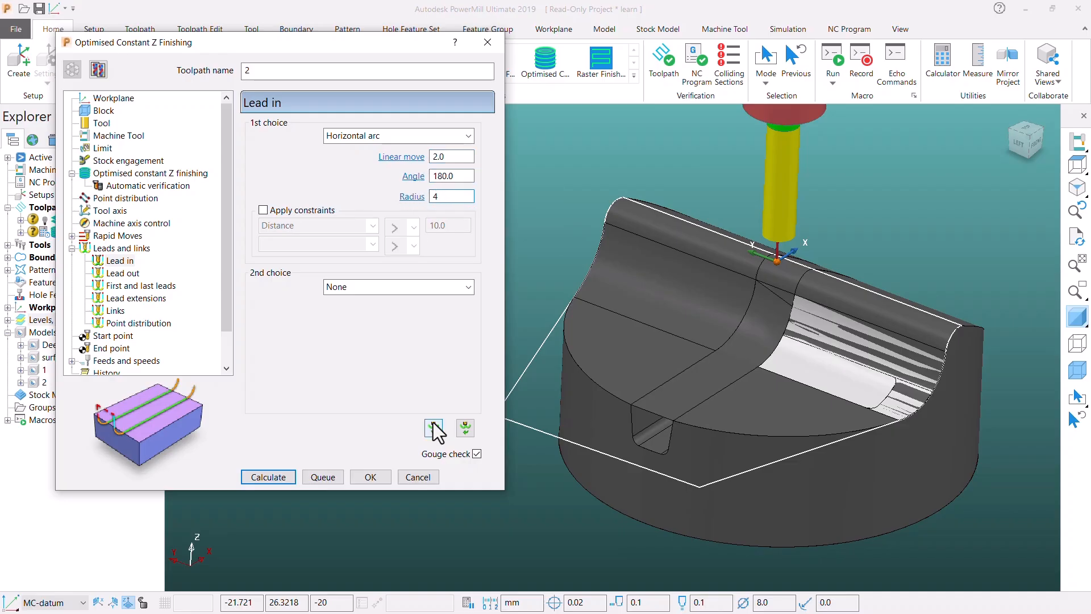
click(122, 273)
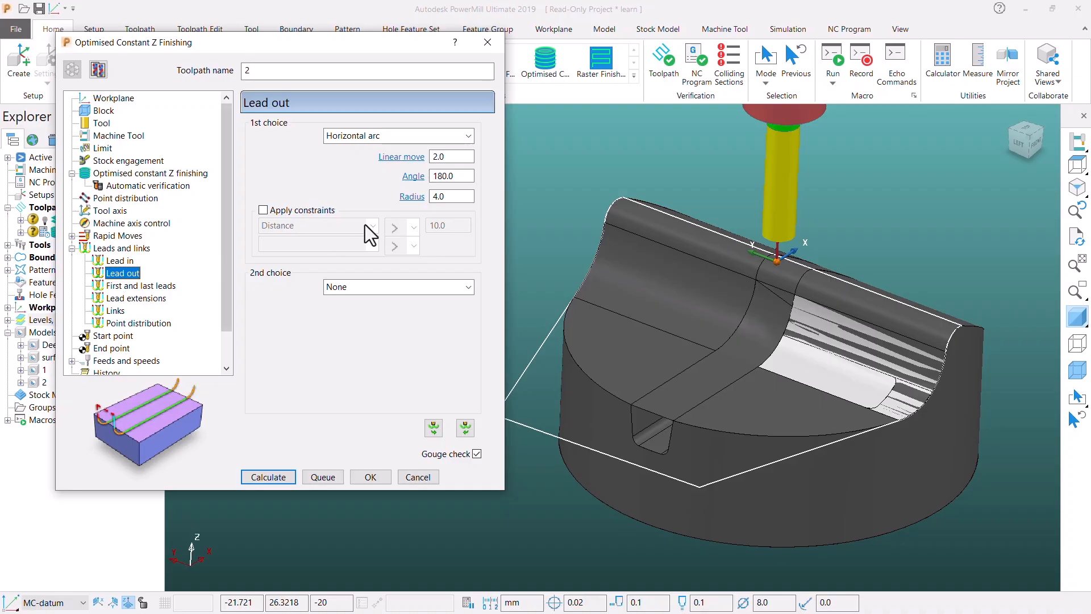
Set the first and second link choices to Straight and calculate toolpath 2
click(115, 311)
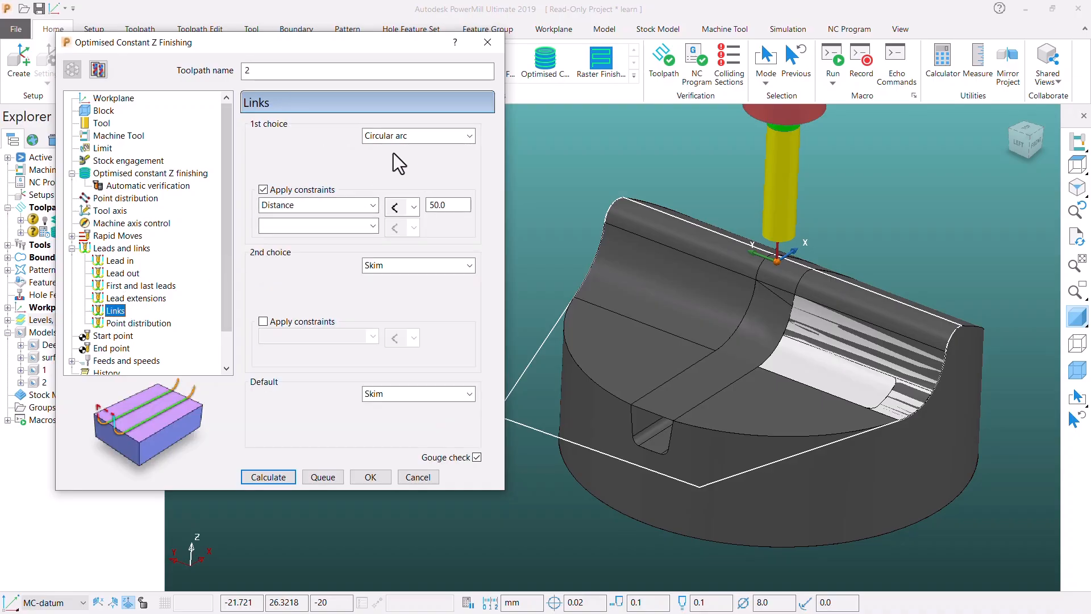
click(409, 138)
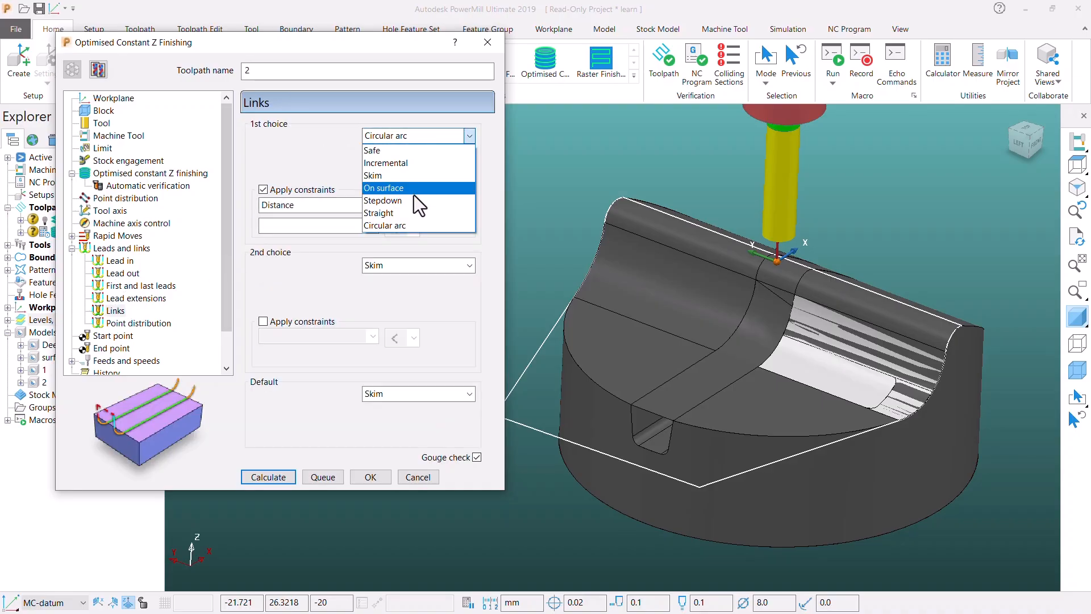
click(415, 212)
click(418, 267)
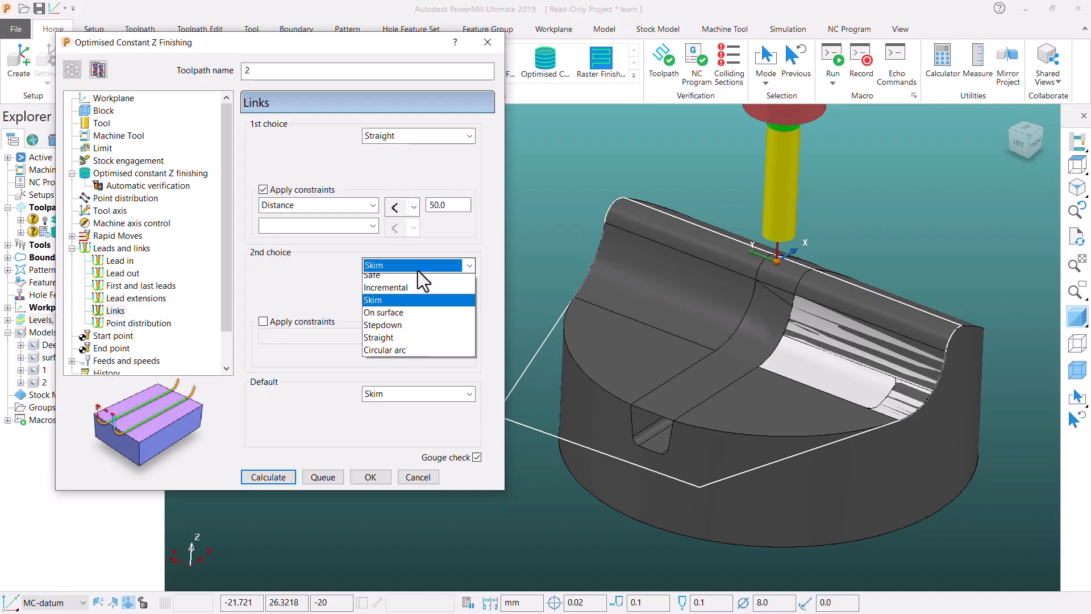
click(403, 343)
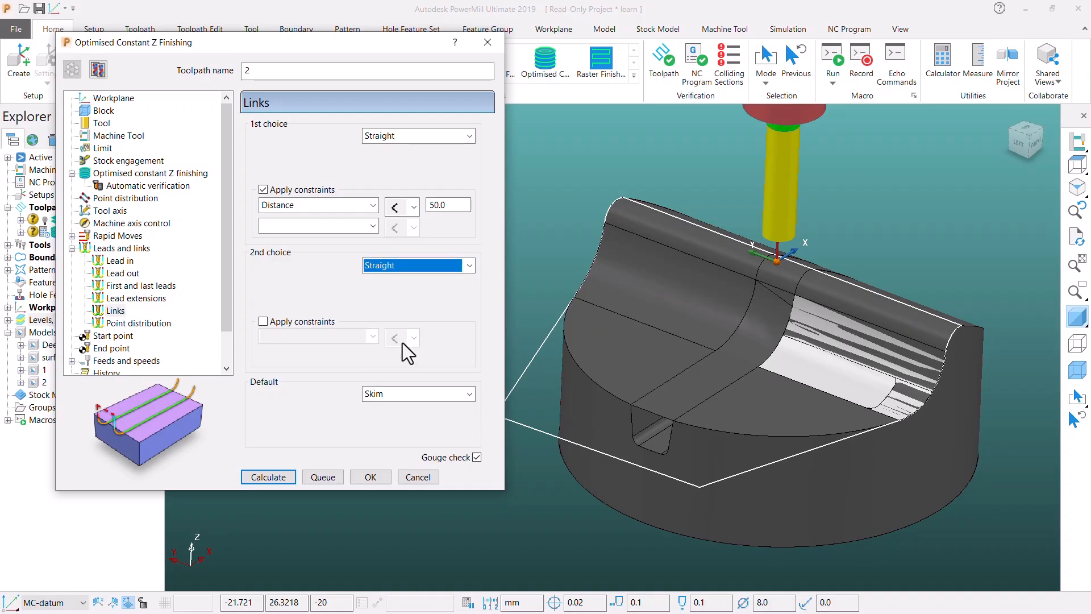
click(266, 478)
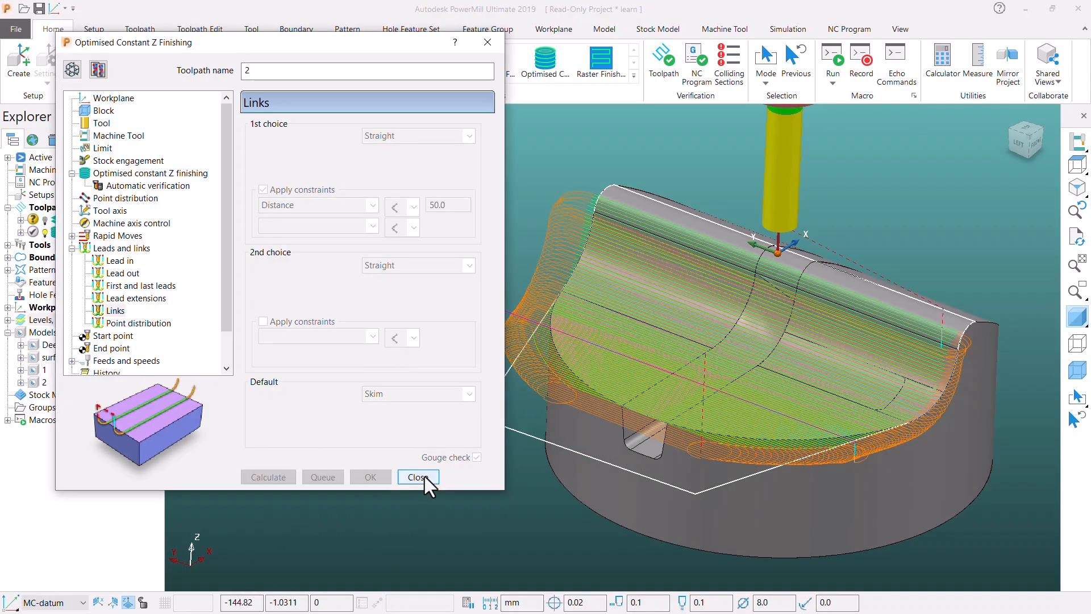
click(418, 476)
Delete the stray curved cutting pass just outside the left end of the part's flat floor from toolpath 2
mouse_move(684, 448)
middle_down()
mouse_move(584, 422)
mouse_move(626, 461)
mouse_move(683, 439)
middle_up()
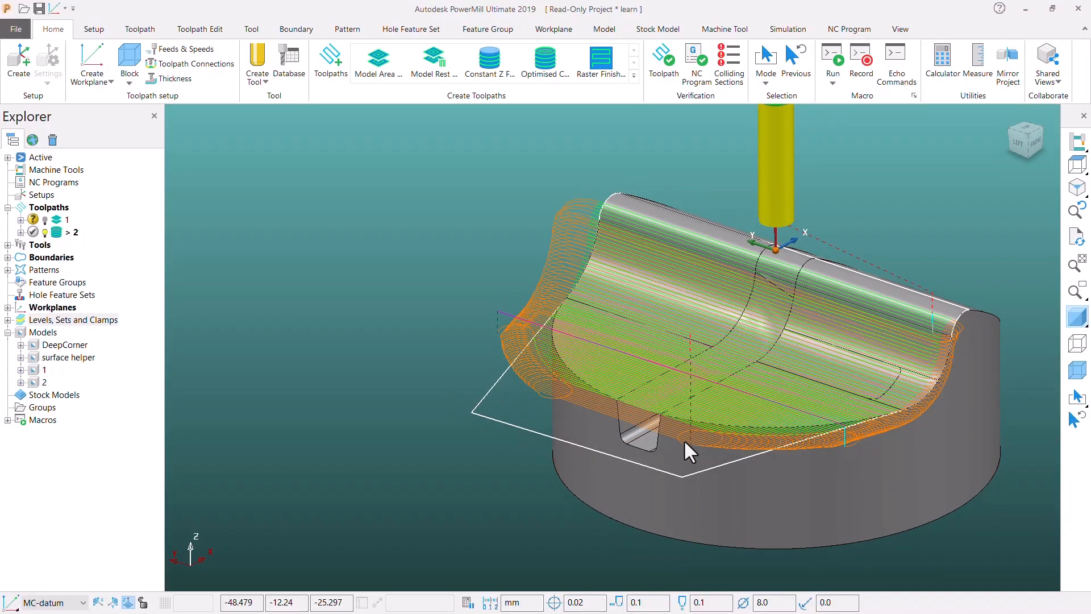
scroll(824, 432, up, 3)
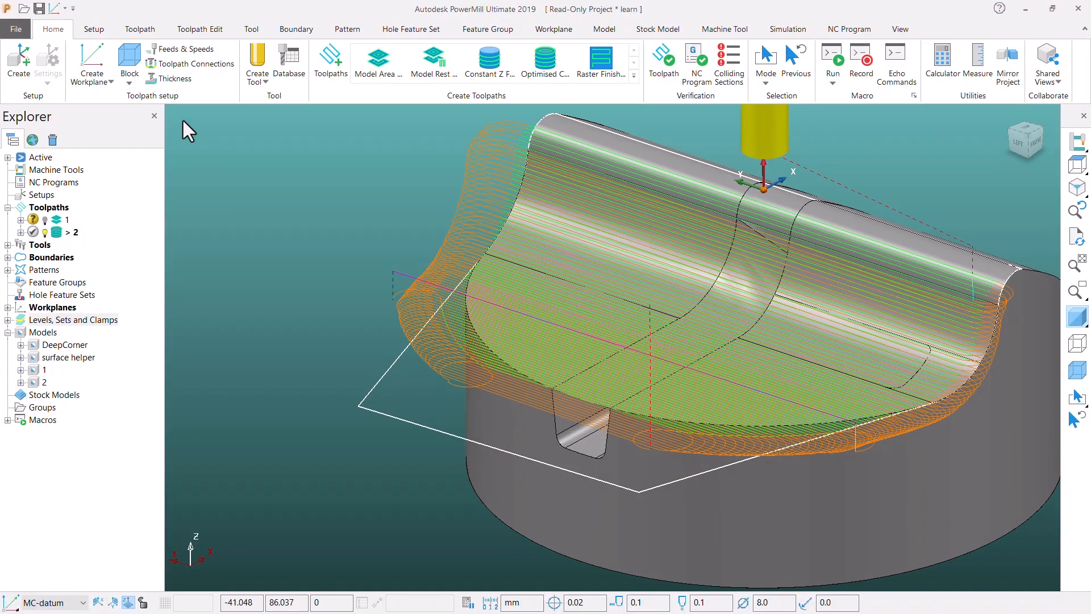
click(195, 30)
scroll(449, 318, up, 6)
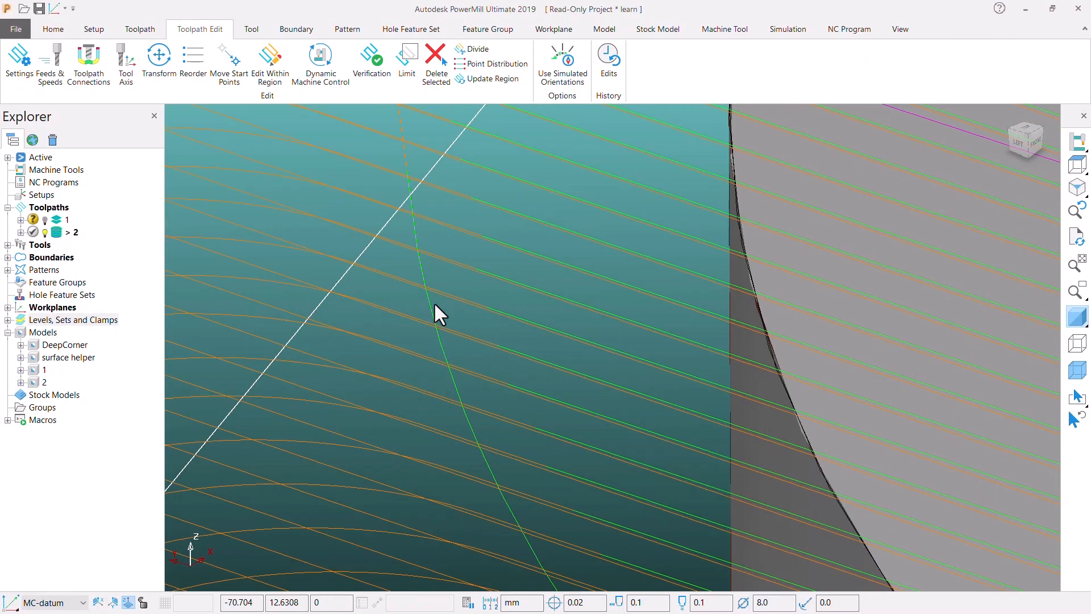
scroll(413, 309, down, 6)
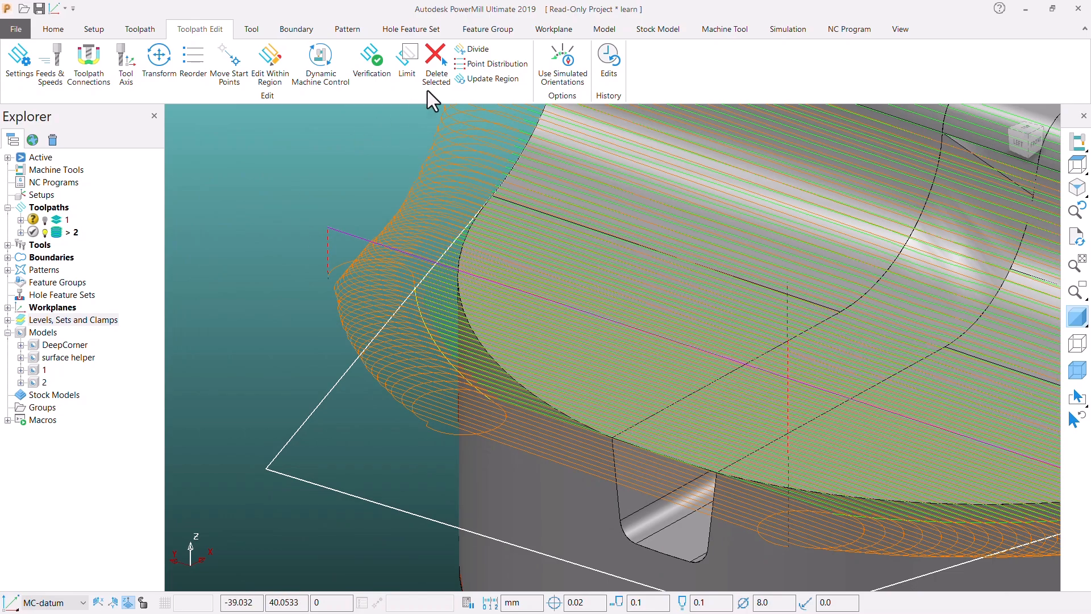
Hide the shaded model and delete the stray curved pass along the part's front edge from toolpath 2
scroll(835, 488, up, 5)
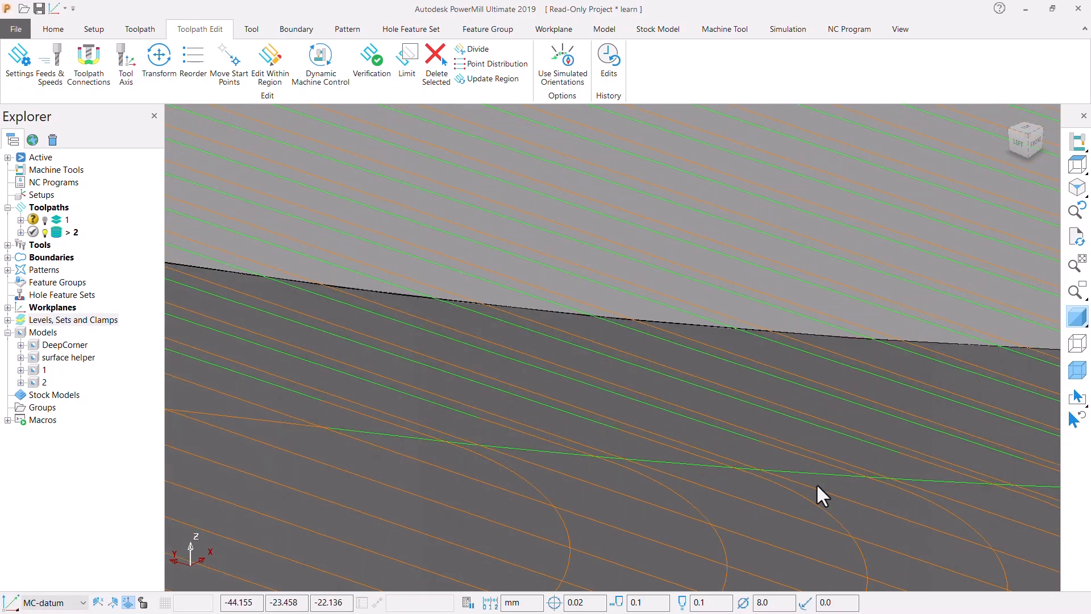
click(821, 474)
scroll(822, 475, down, 5)
click(1072, 321)
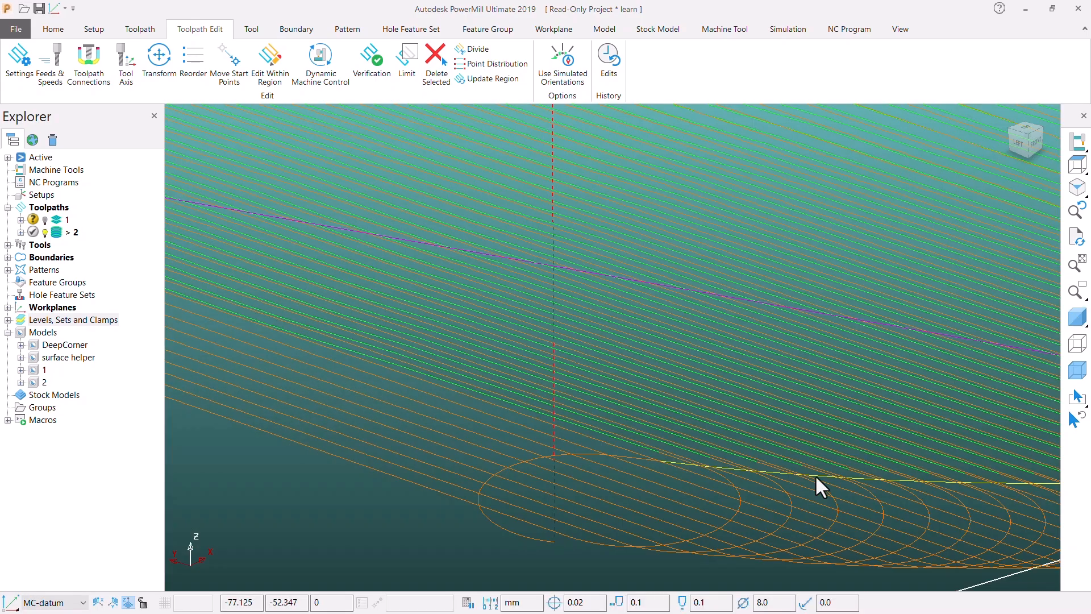
click(549, 561)
scroll(718, 456, up, 4)
click(745, 491)
scroll(745, 490, down, 7)
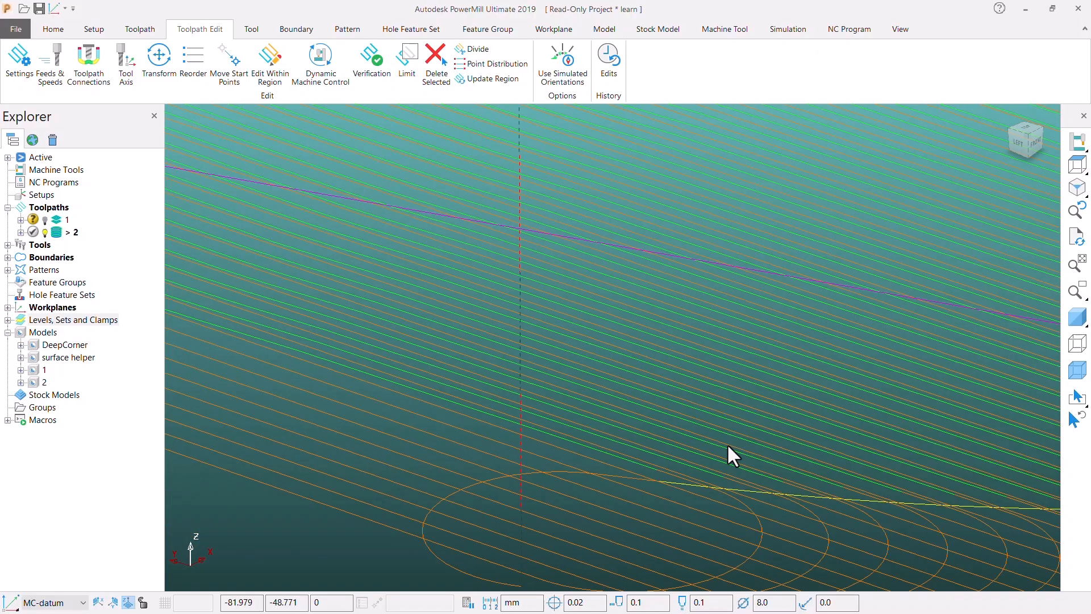
scroll(635, 428, down, 3)
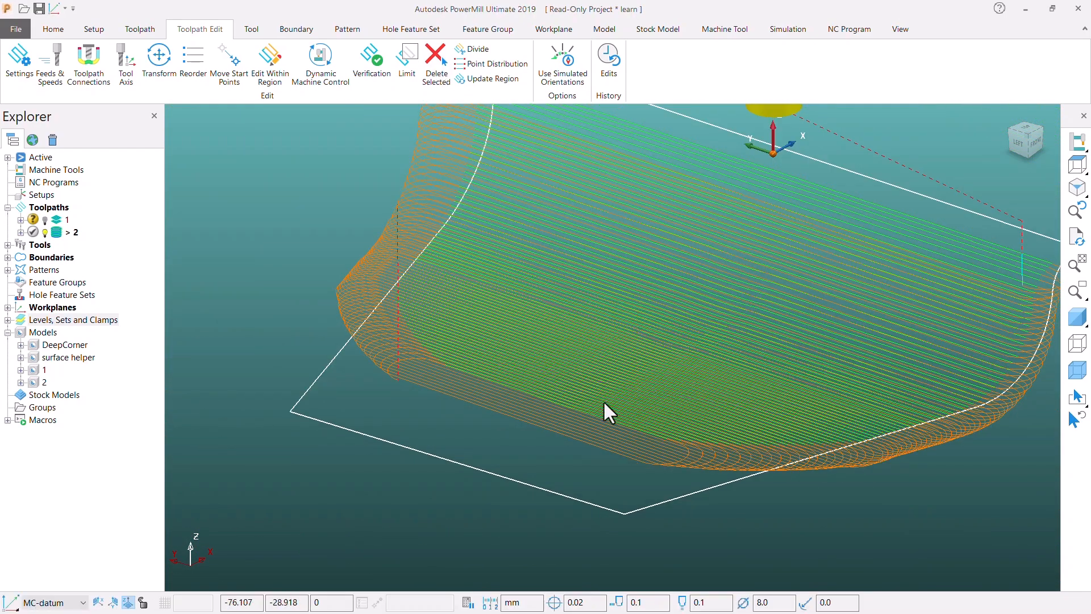
scroll(614, 471, down, 2)
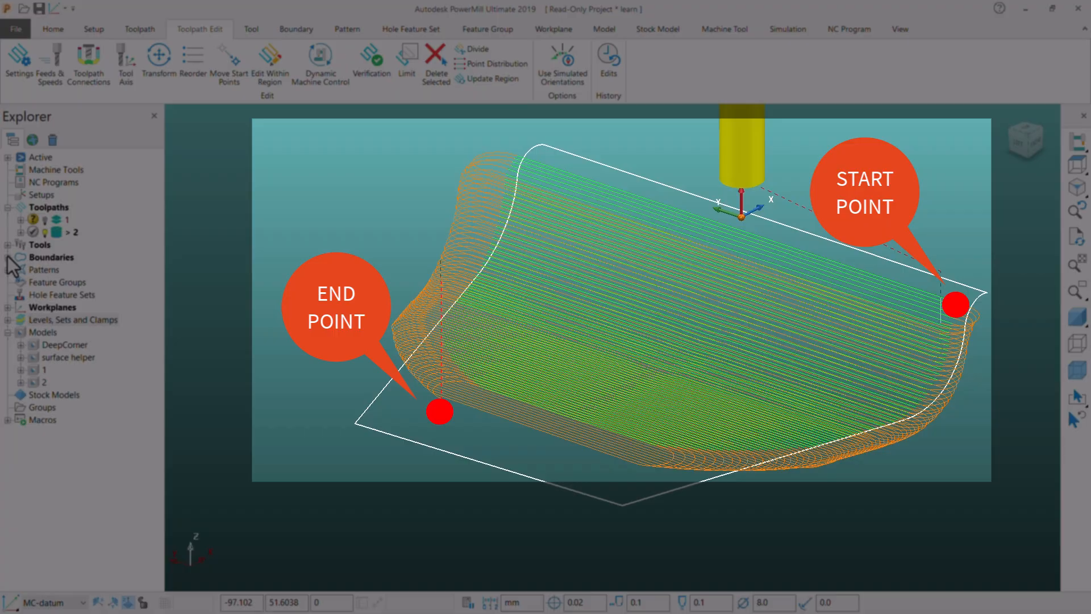
Hide boundary 3 and reverse the machining order of all segments of toolpath 2
click(7, 257)
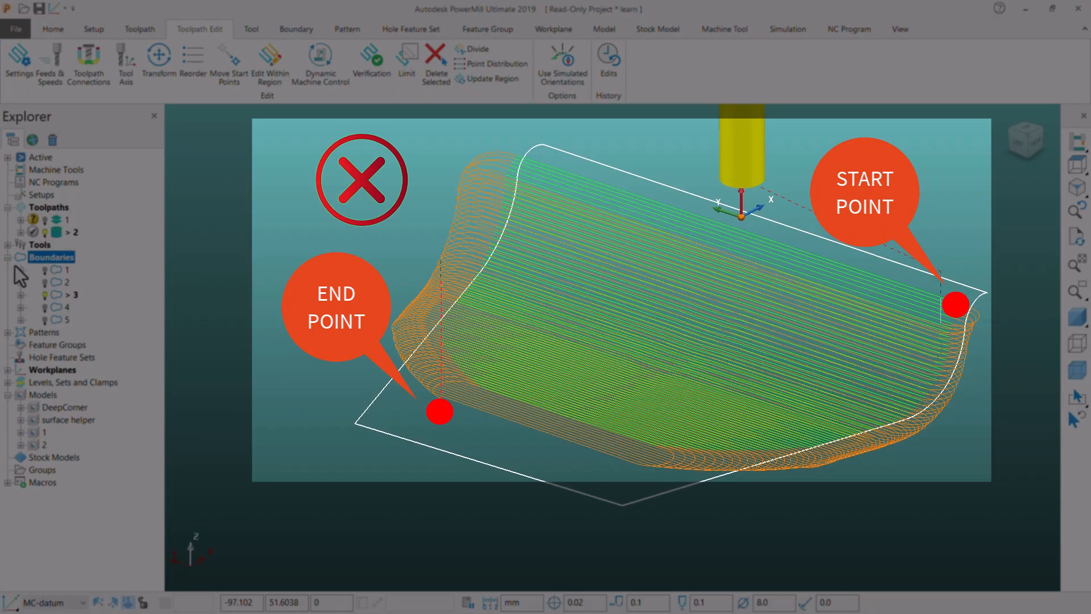
click(44, 295)
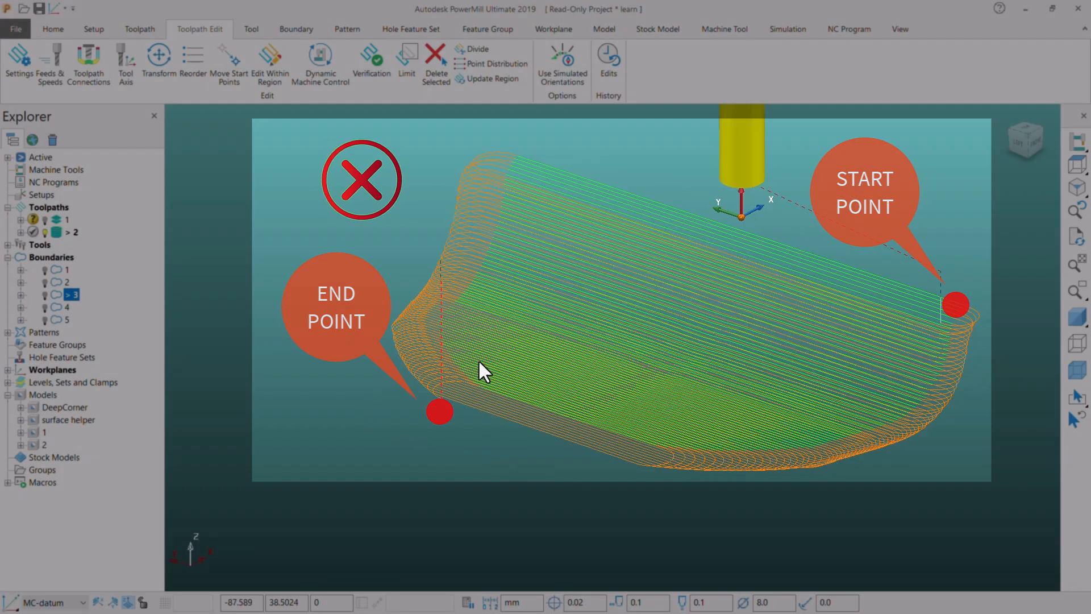
middle_drag(844, 413, 728, 404)
scroll(790, 353, down, 1)
drag(922, 142, 757, 283)
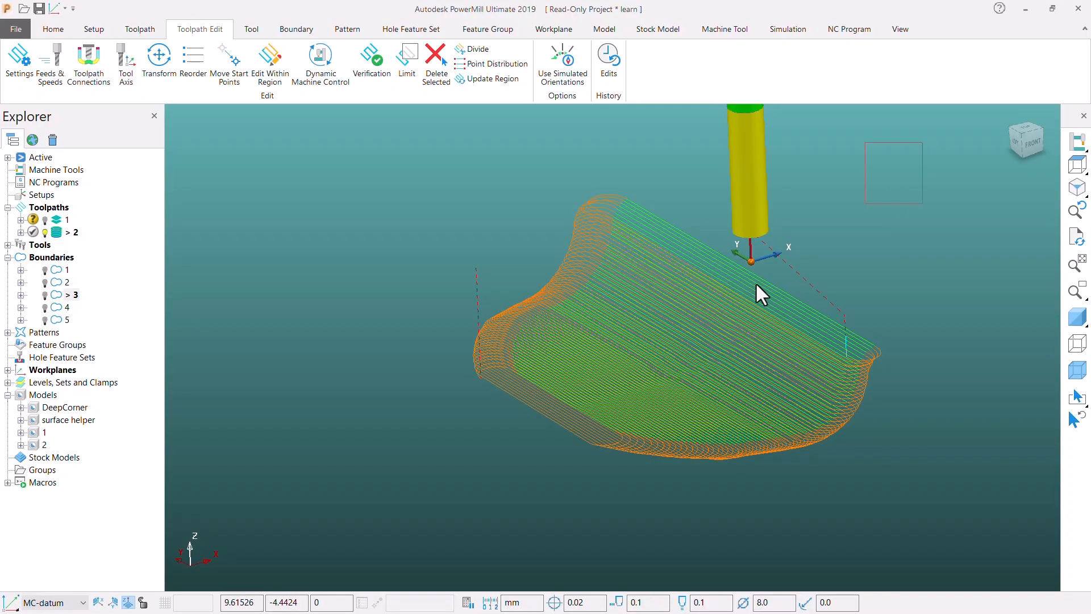
drag(412, 483, 395, 490)
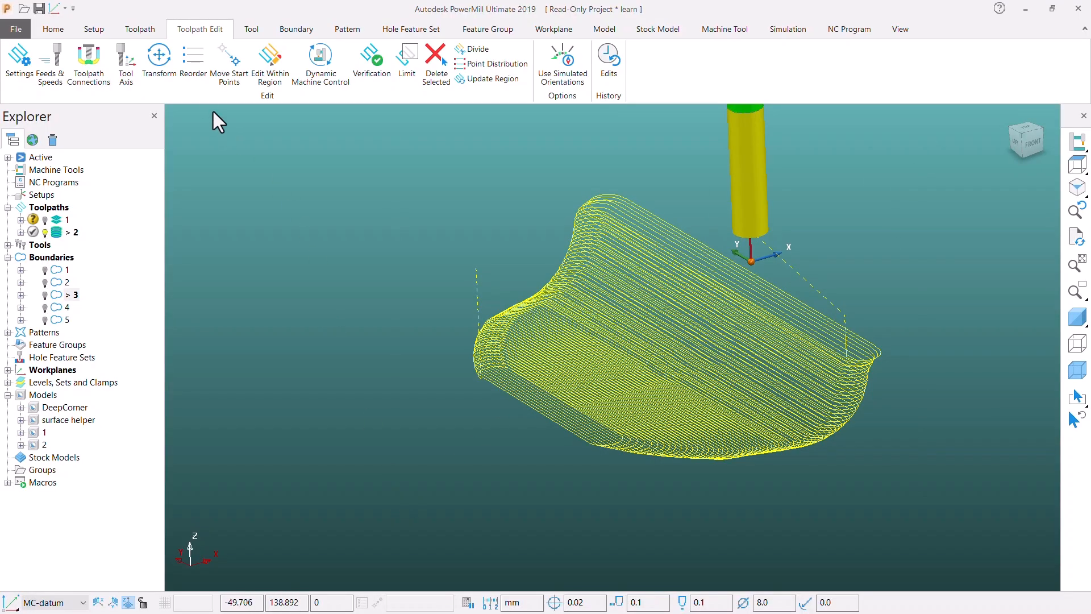
click(192, 73)
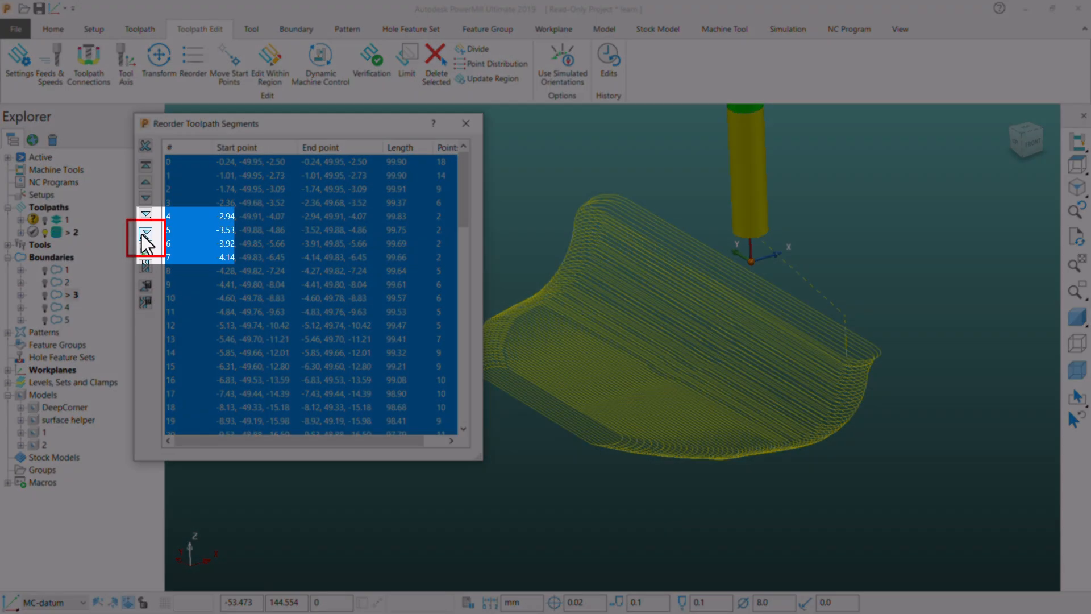
click(144, 235)
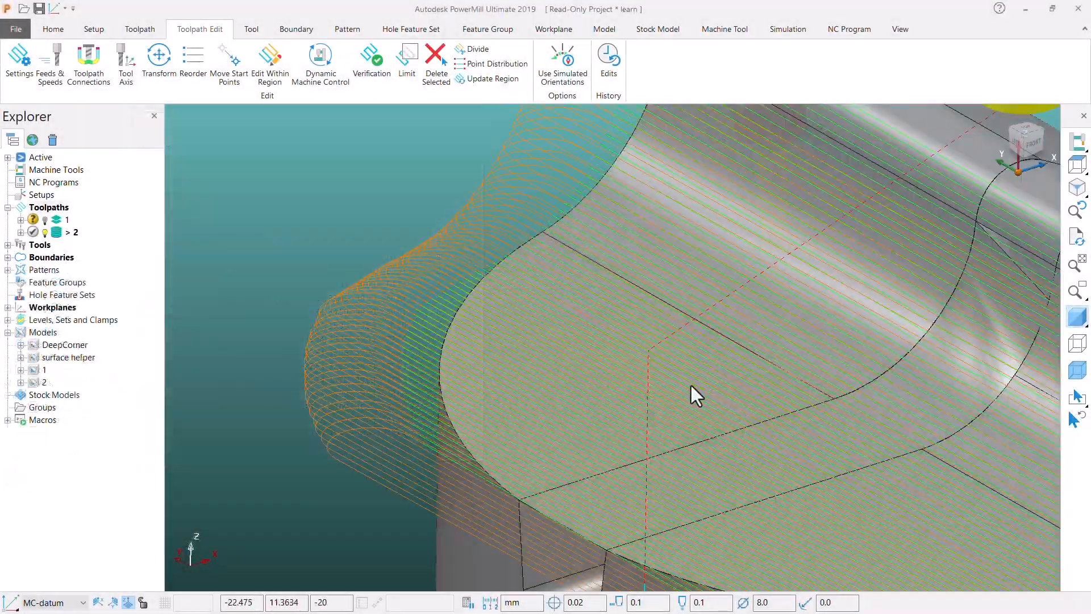
Examine the reordered toolpath's start point, passes and arc links around the outer edge of the part
middle_drag(690, 385, 489, 373)
scroll(358, 390, up, 5)
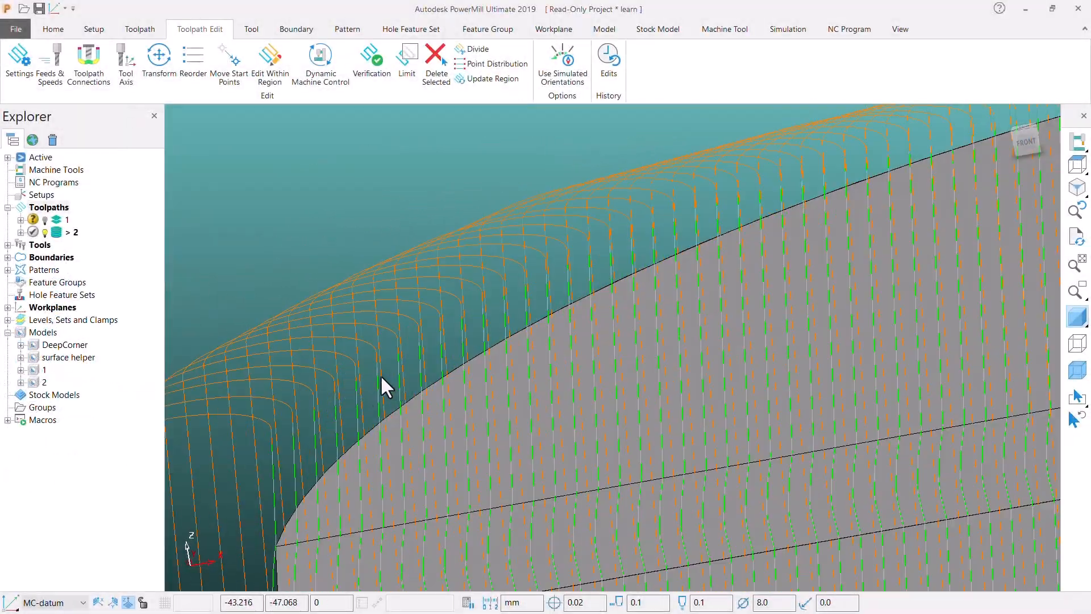
scroll(452, 336, down, 3)
scroll(245, 445, up, 2)
scroll(244, 445, down, 1)
scroll(296, 529, up, 1)
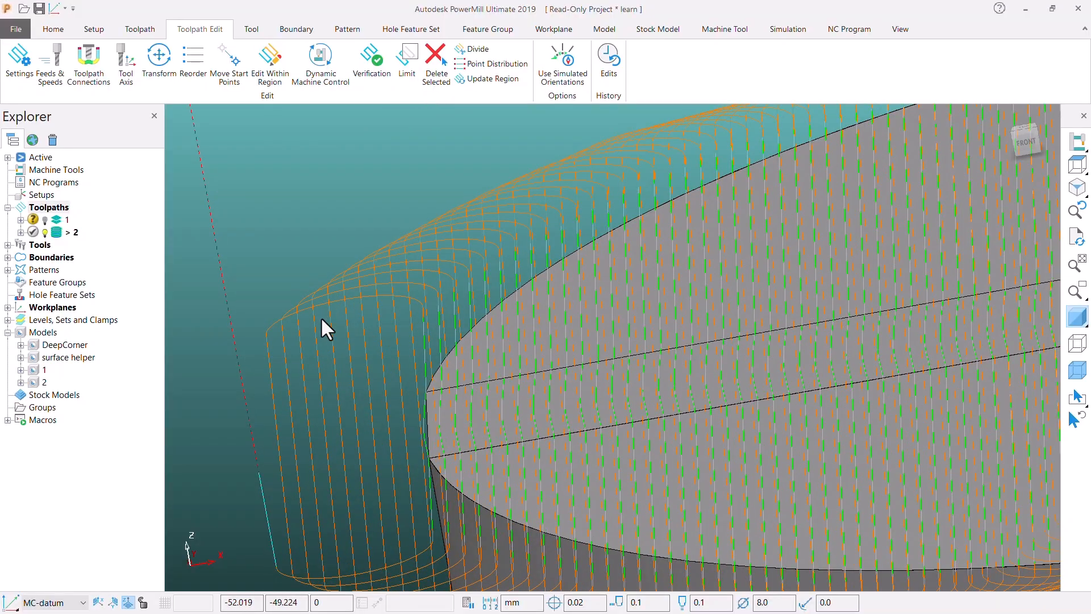
scroll(335, 330, down, 3)
middle_drag(348, 335, 610, 292)
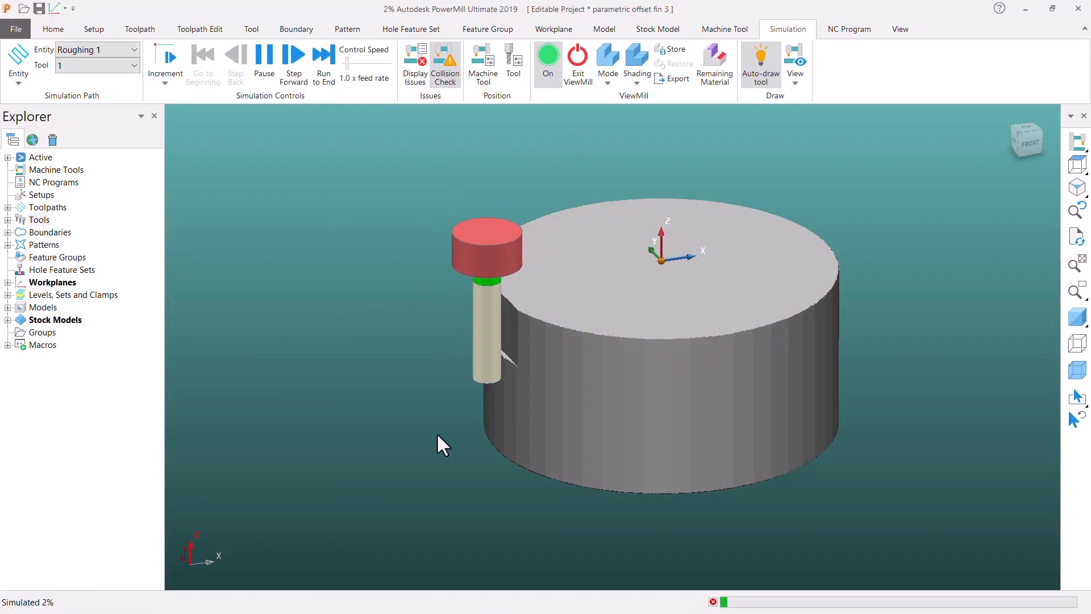
Watch the ViewMill simulation of Roughing 1, adjusting the playback speed and examining the machined stock
scroll(440, 358, up, 2)
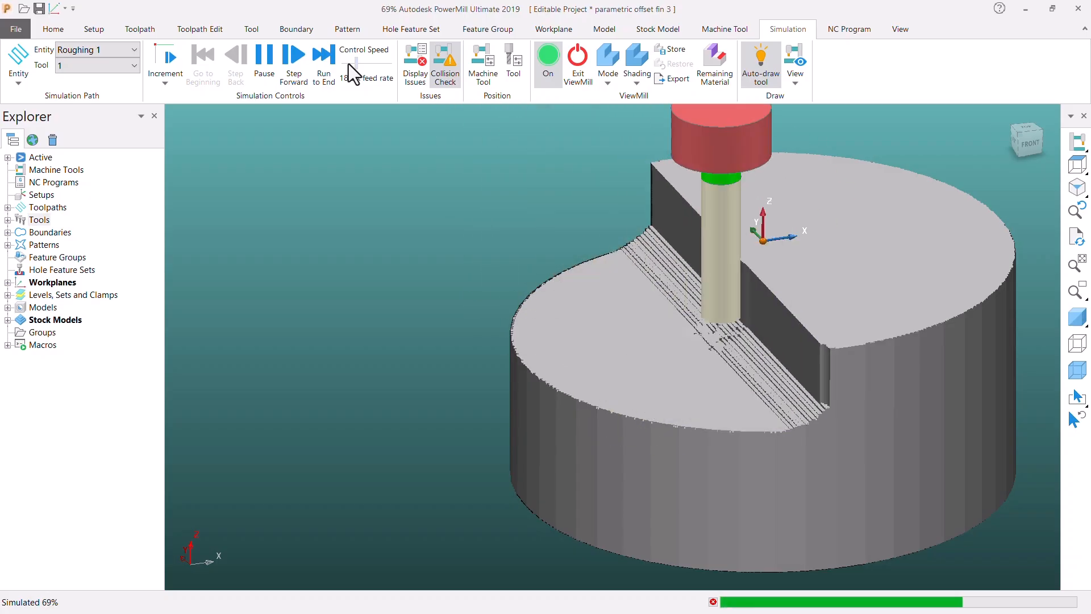
click(349, 63)
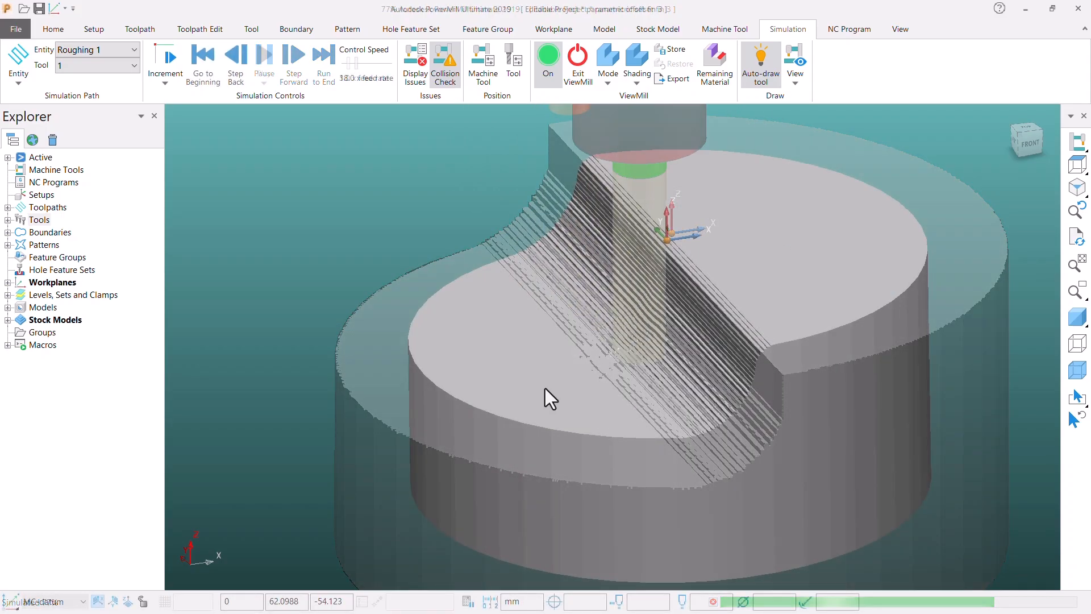
middle_drag(623, 400, 526, 395)
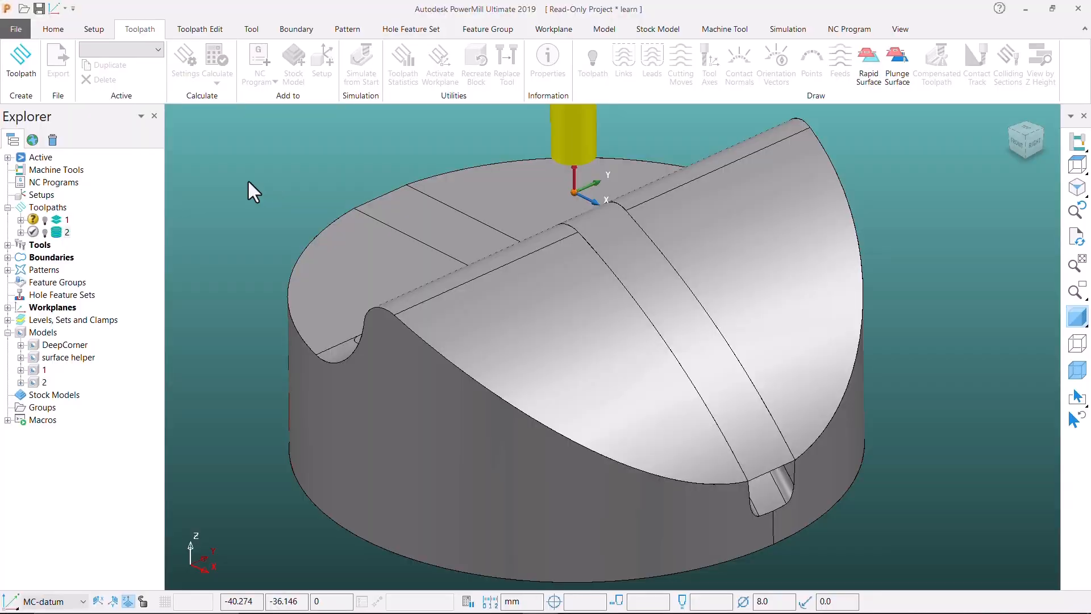
Start a new Optimised Constant Z Finishing toolpath and limit it to the inside of boundary 4
click(17, 68)
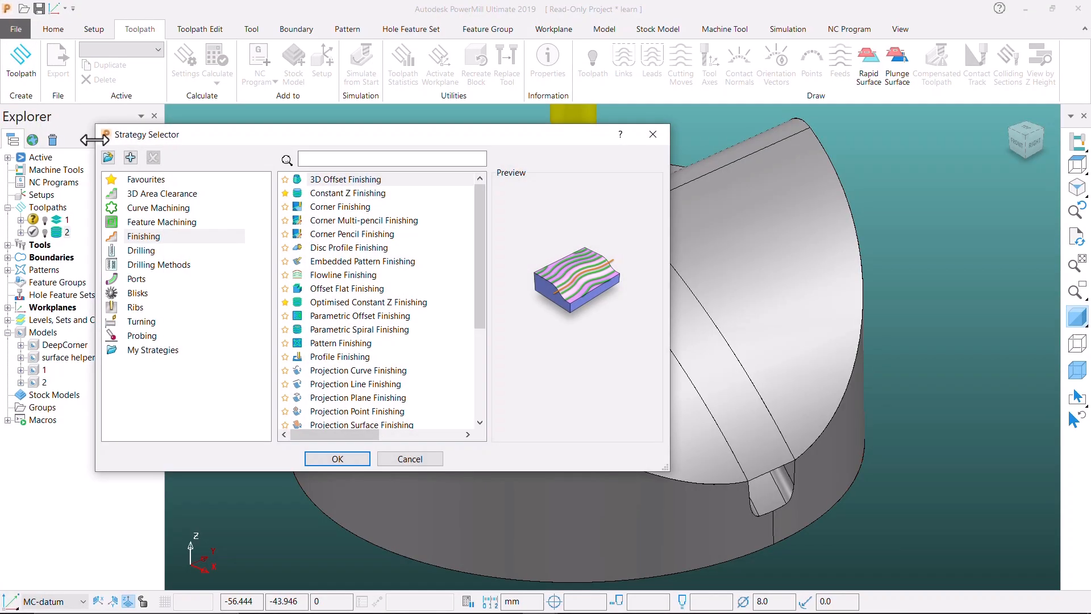
click(343, 300)
click(335, 458)
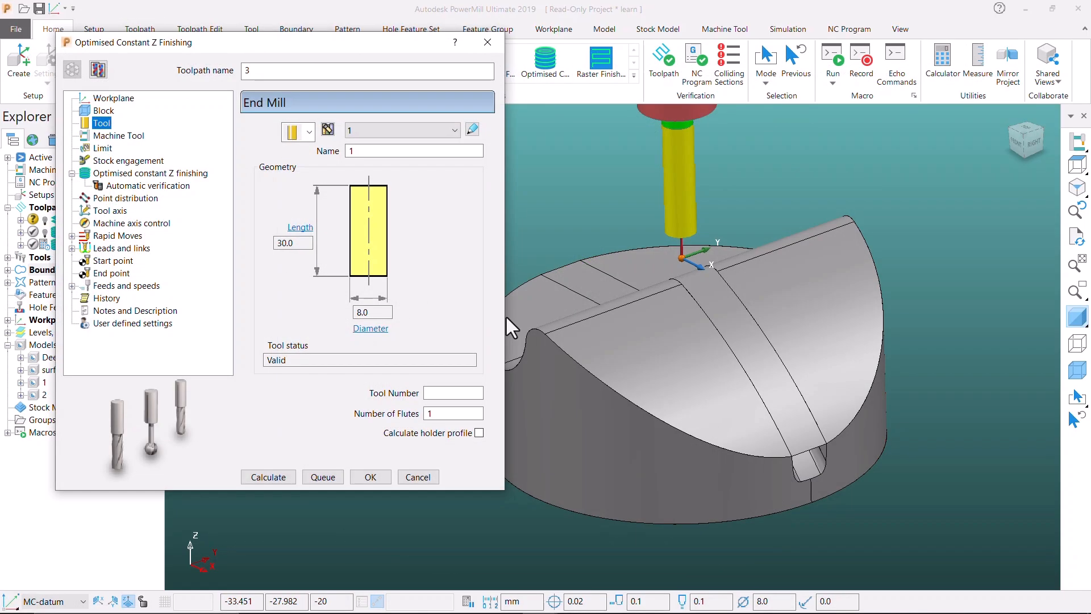
click(103, 148)
click(334, 153)
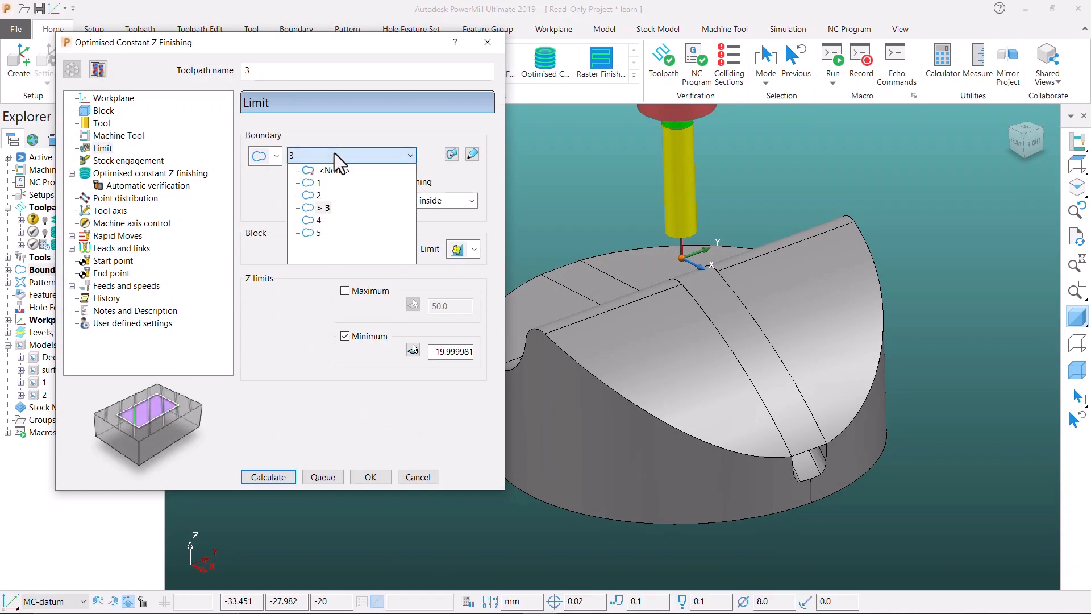
click(318, 224)
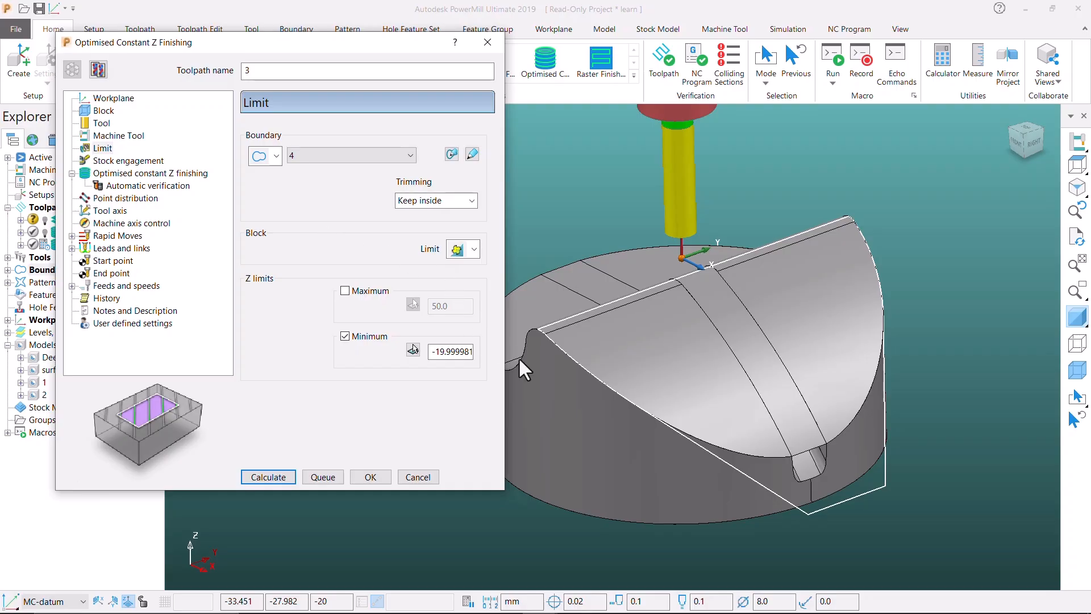
Set the minimum Z limit to about -35.605 by picking the upper corner of the groove's open end at the part's edge
middle_drag(873, 367, 986, 375)
click(1069, 316)
click(1073, 315)
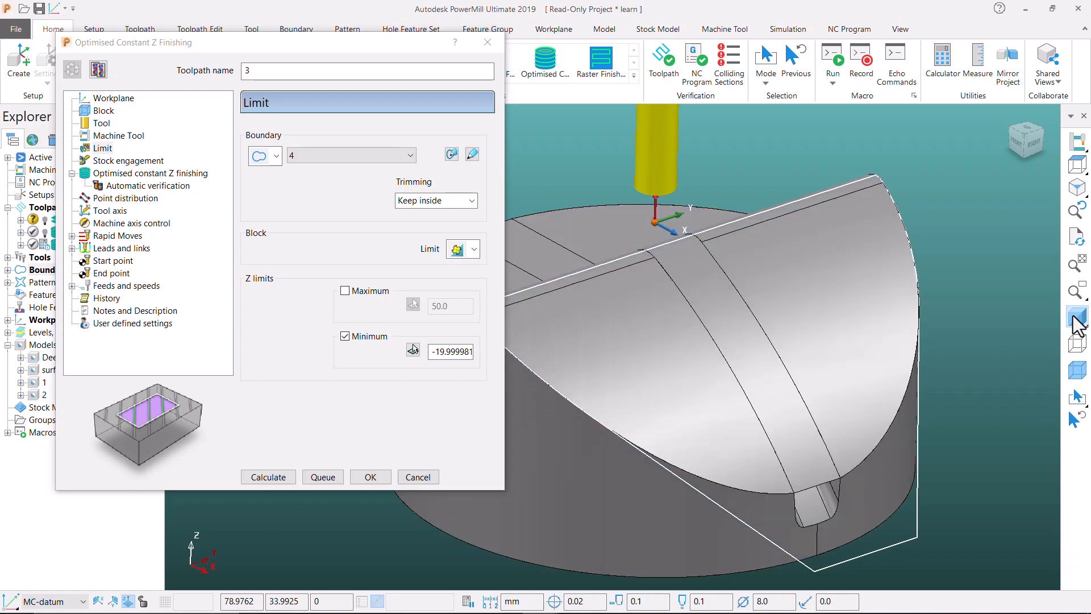
click(413, 350)
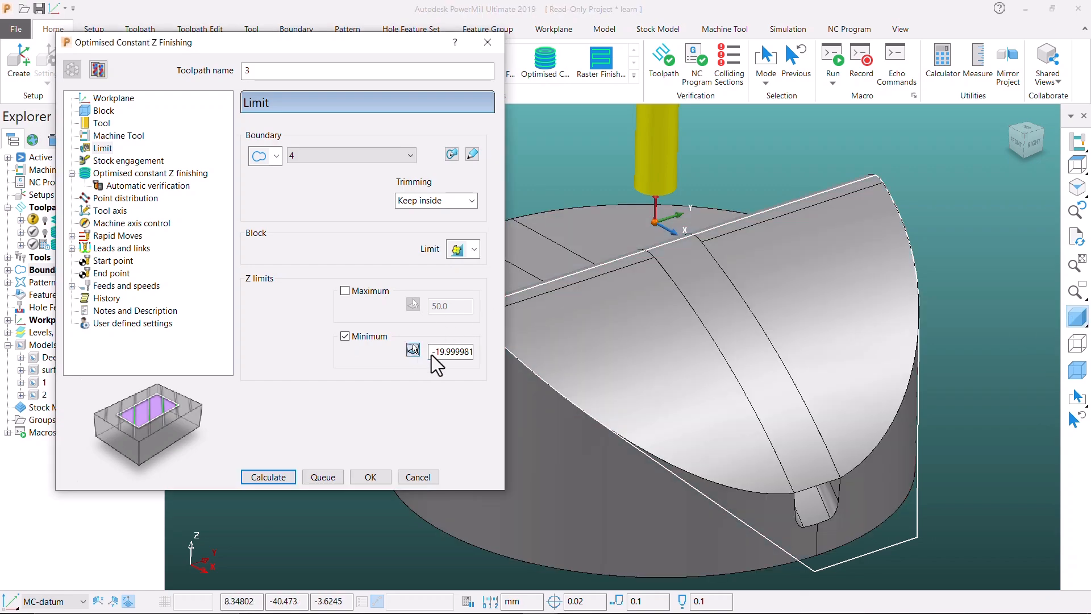
scroll(816, 511, up, 6)
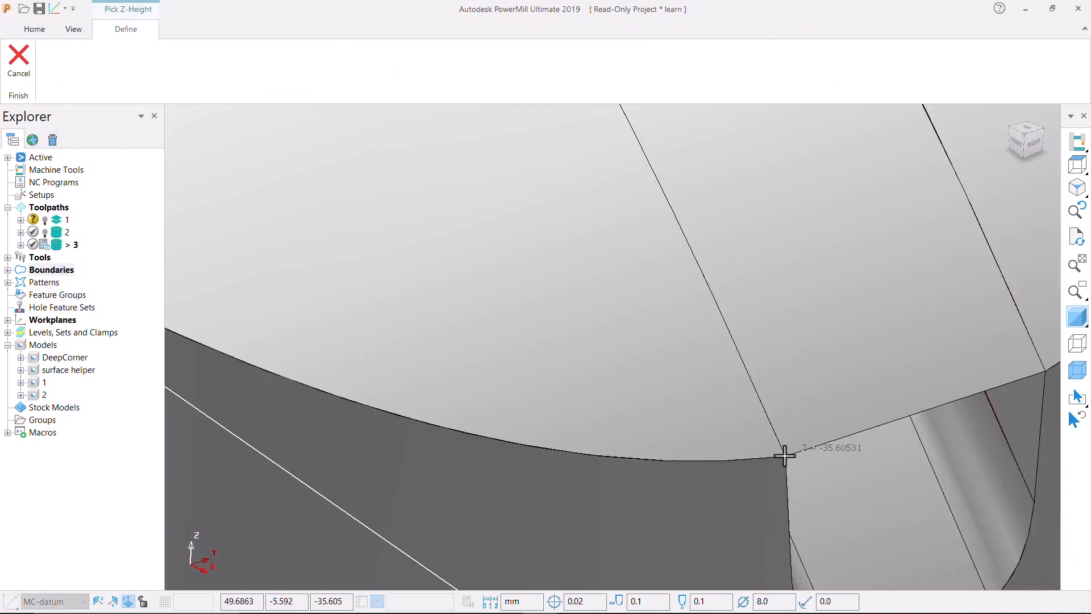
click(784, 454)
scroll(786, 462, down, 6)
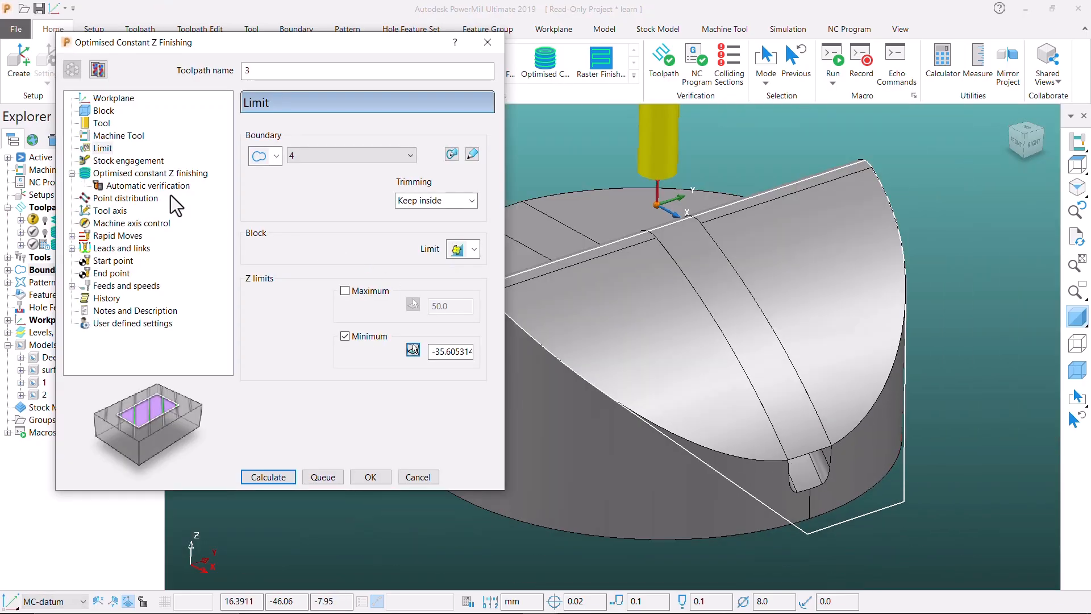
Review the stepover, lead-in, lead-out and link settings, and calculate toolpath 3
click(94, 174)
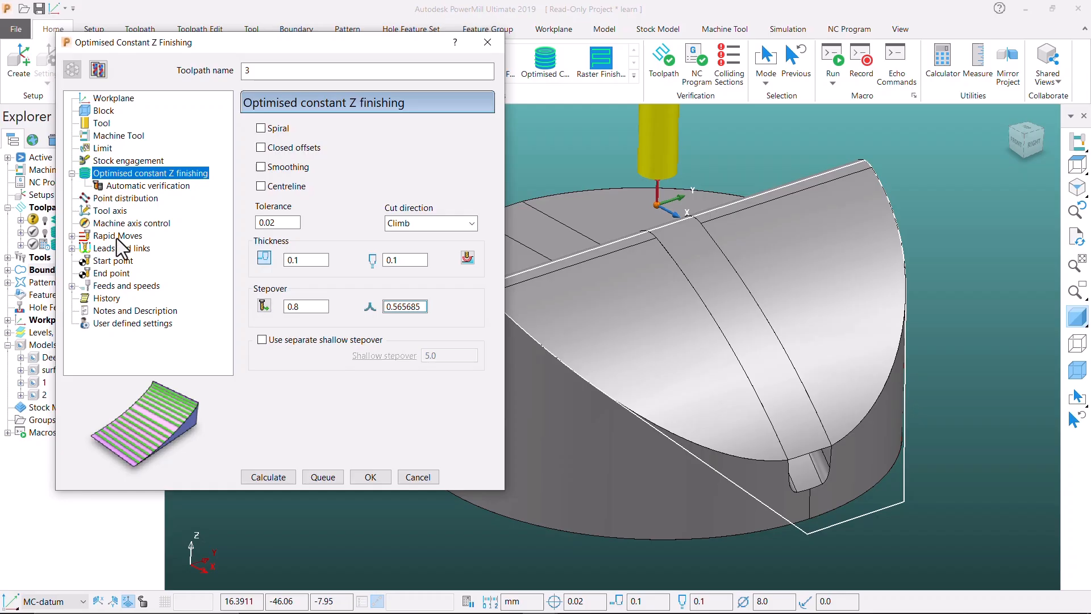
click(112, 249)
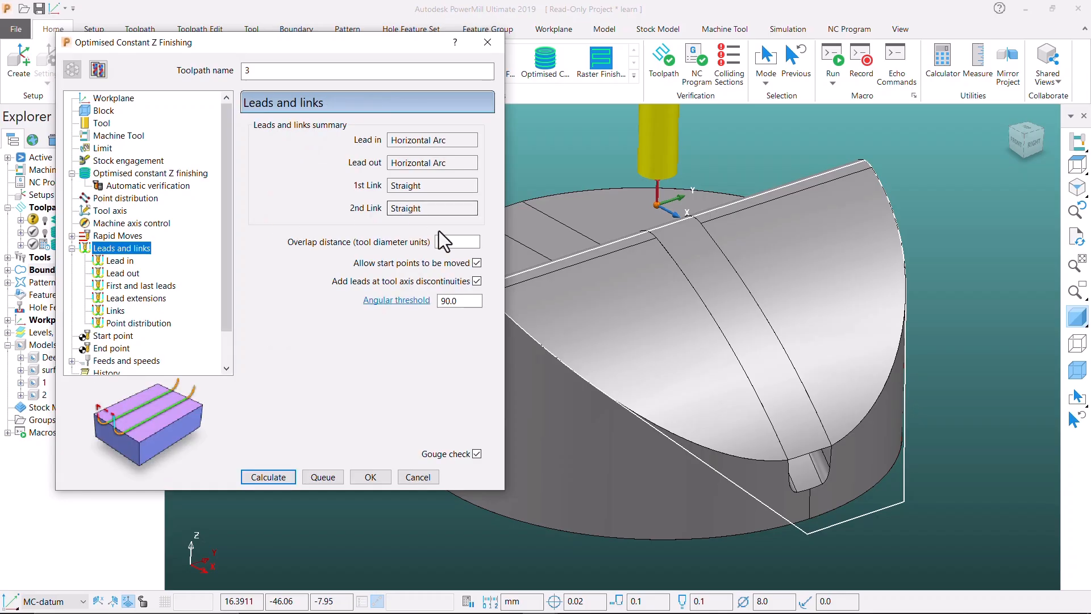
click(130, 261)
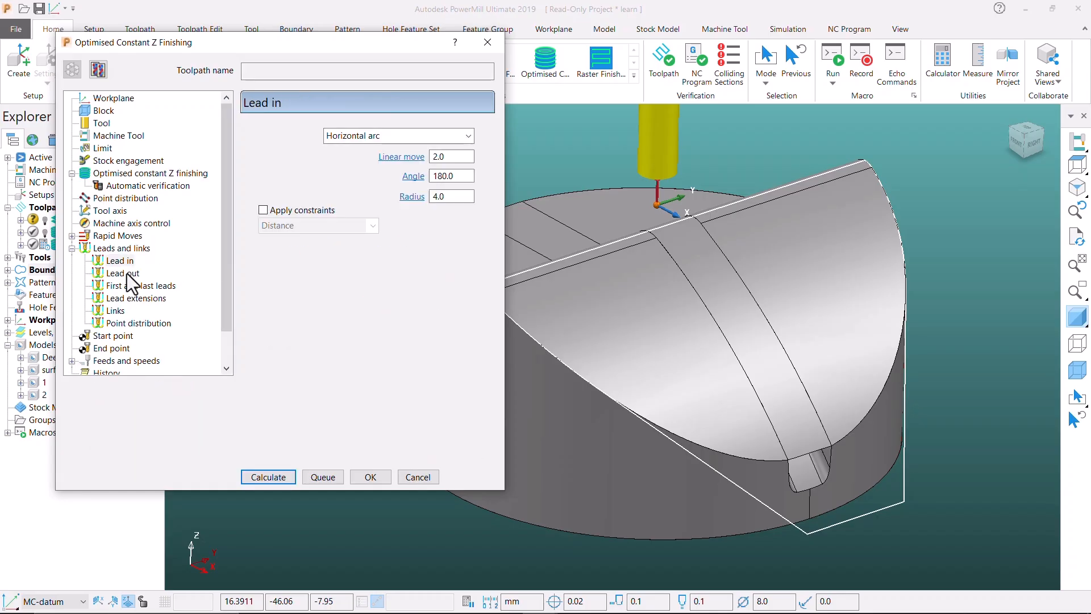
click(125, 274)
click(115, 311)
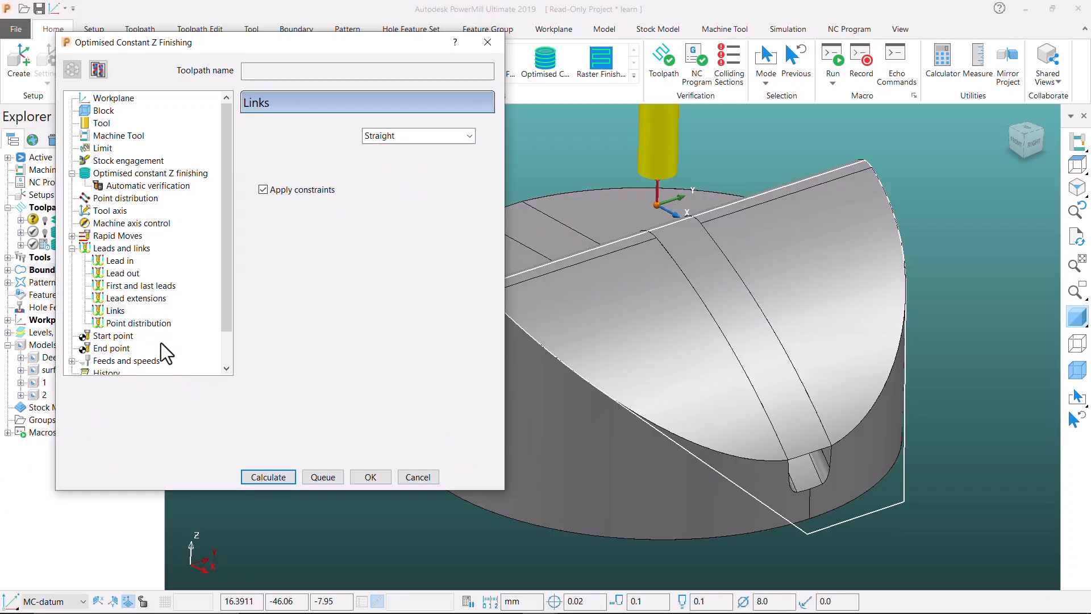
click(253, 476)
Examine toolpath 3's passes, arc leads and links over the curved helper surface from several angles
scroll(965, 302, up, 3)
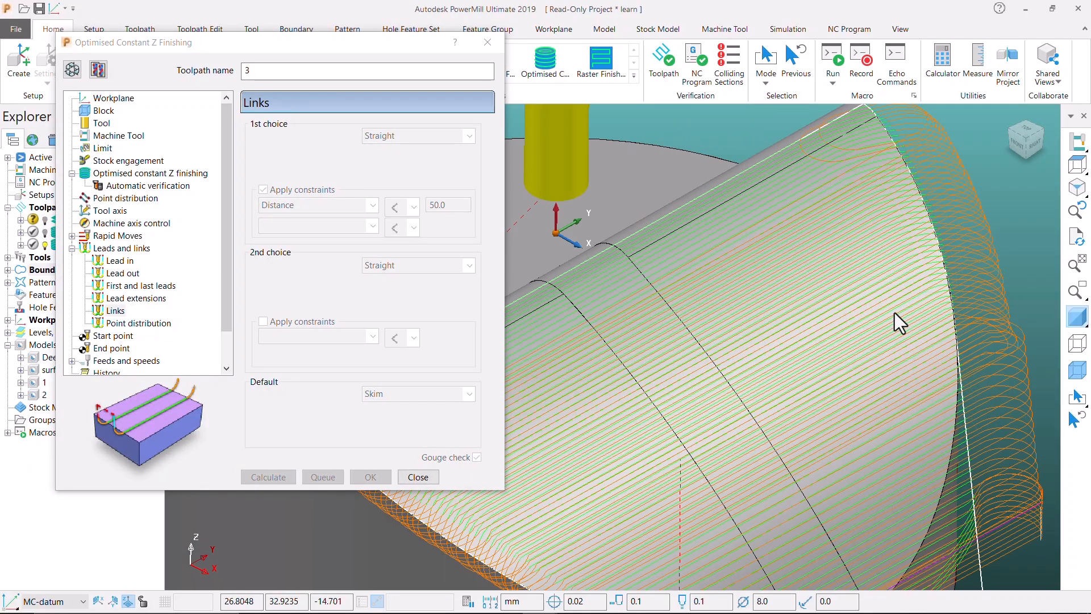
middle_drag(894, 312, 970, 275)
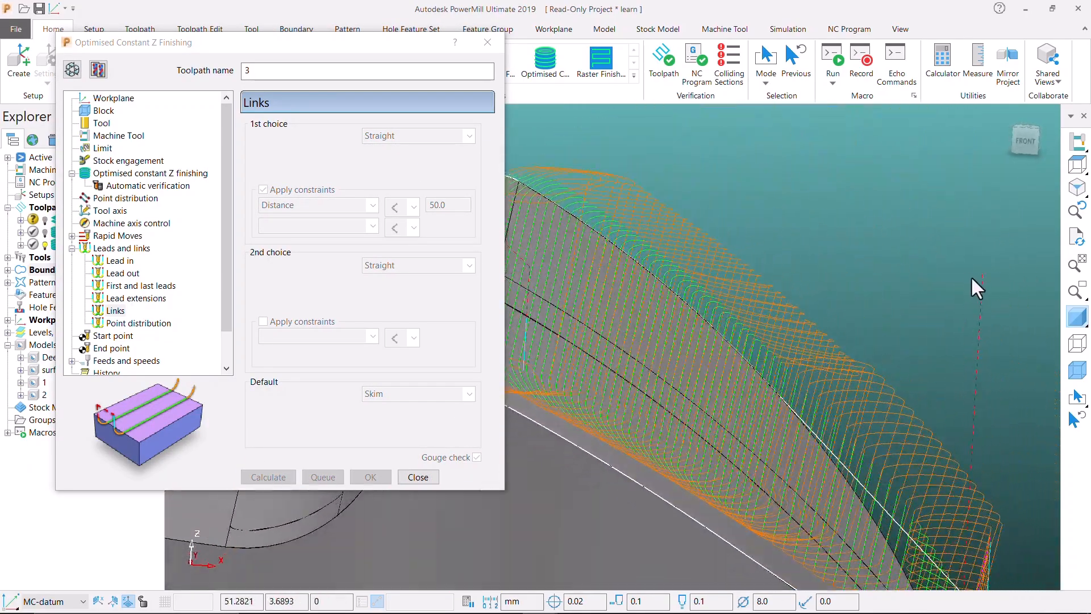
scroll(971, 275, down, 3)
middle_drag(755, 325, 708, 346)
scroll(708, 345, up, 4)
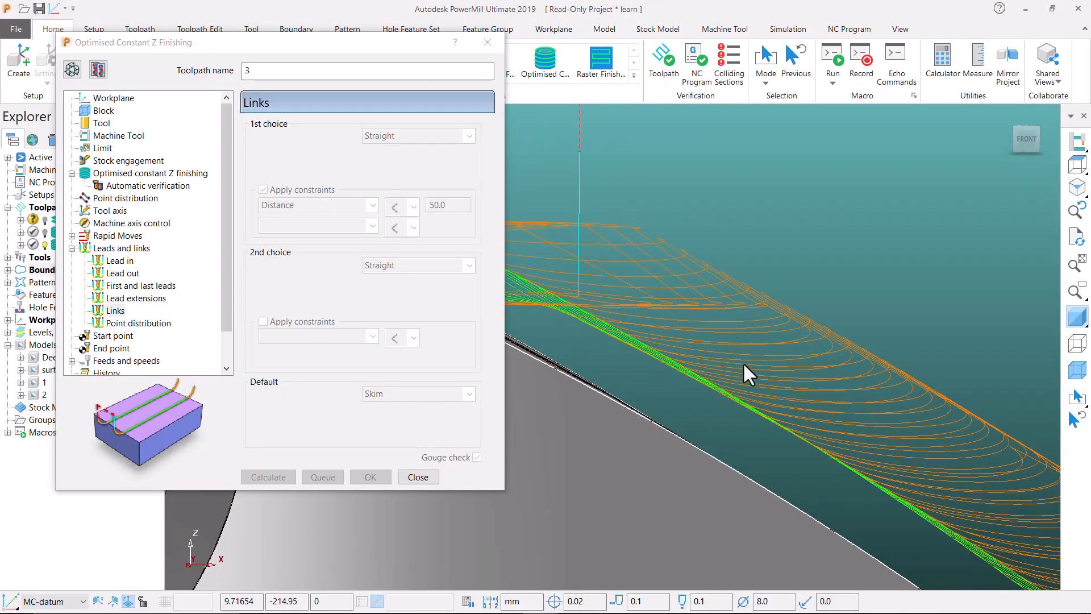
middle_drag(742, 363, 659, 369)
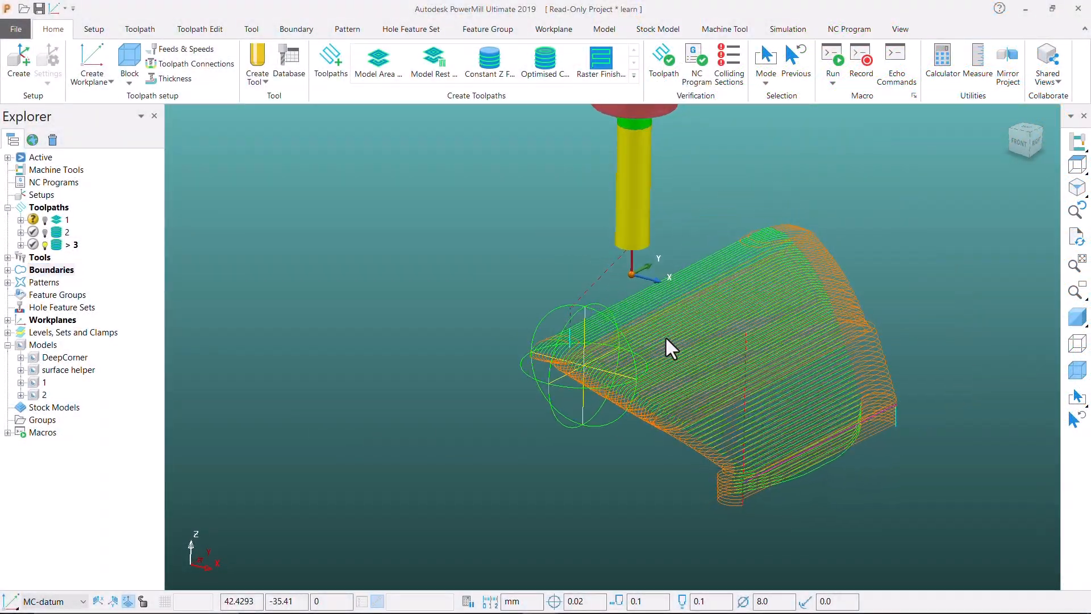
scroll(901, 262, up, 5)
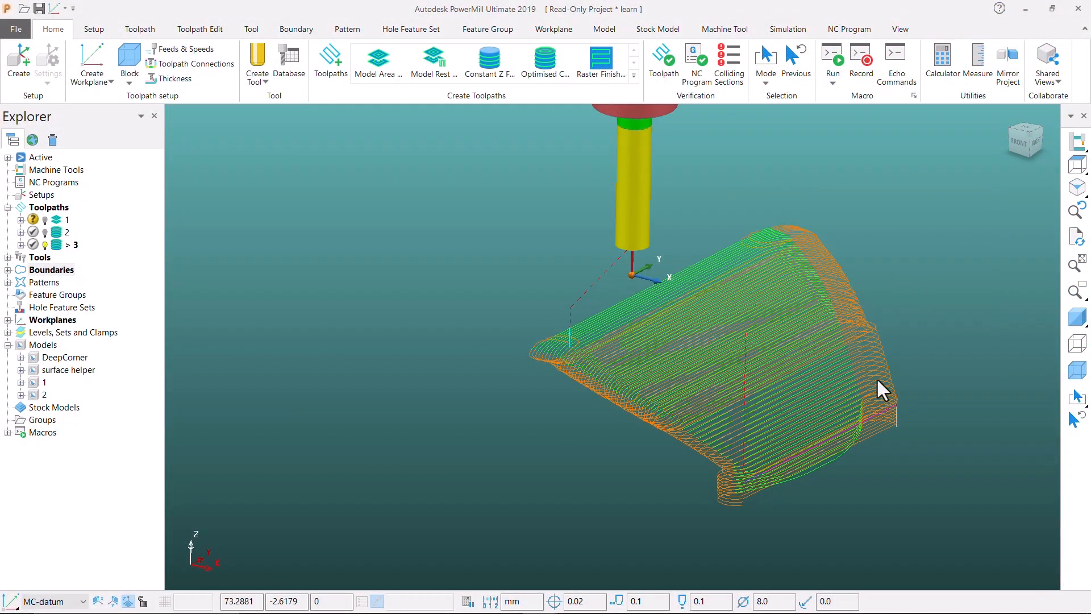
scroll(944, 309, down, 2)
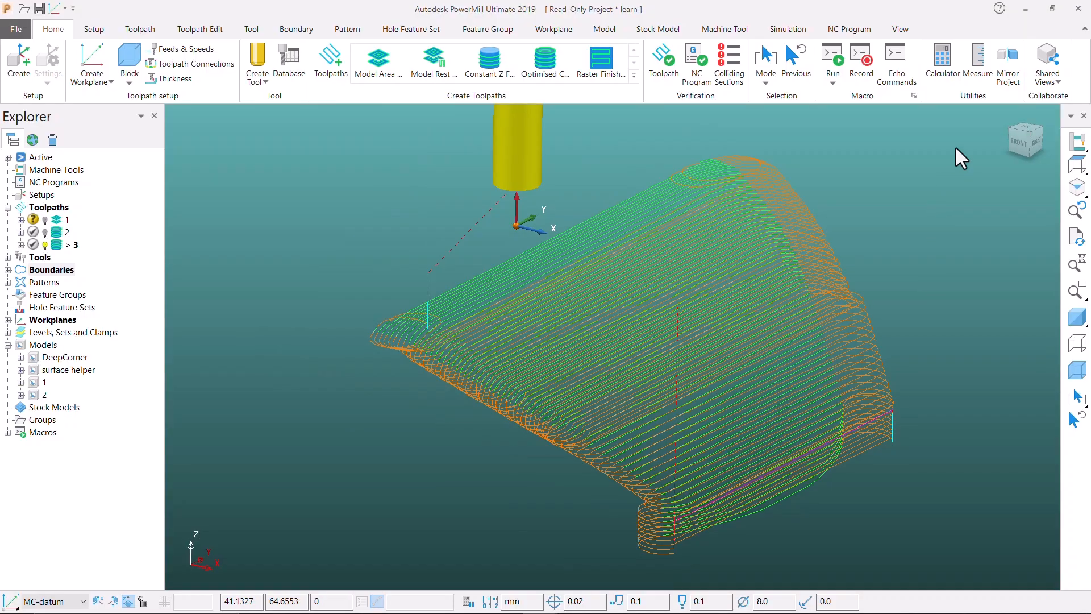
Select all segments of toolpath 3 and reverse their machining order
drag(965, 127, 316, 579)
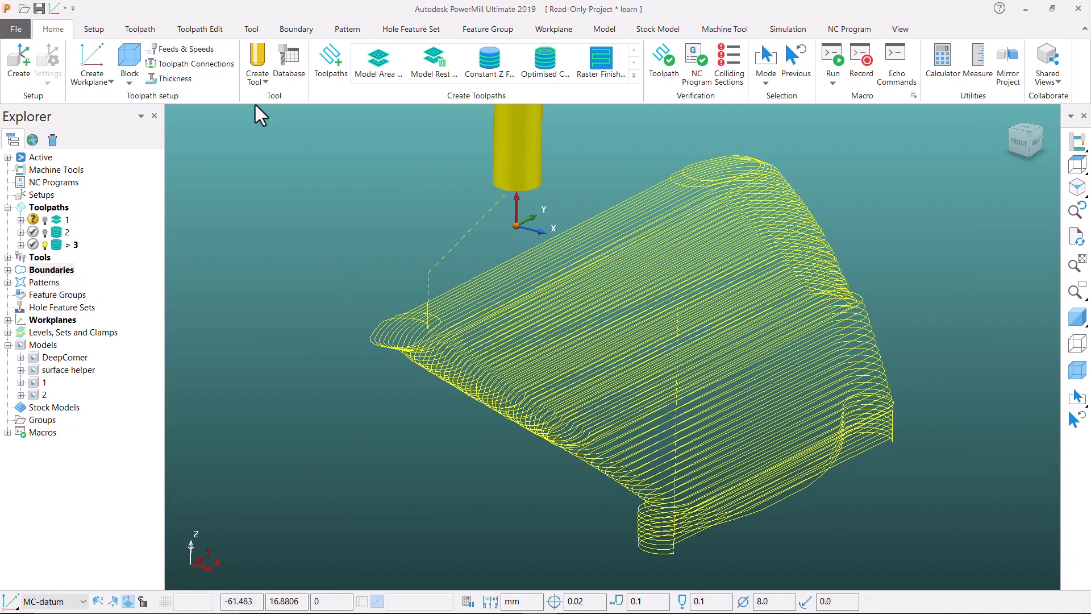
click(202, 30)
click(192, 59)
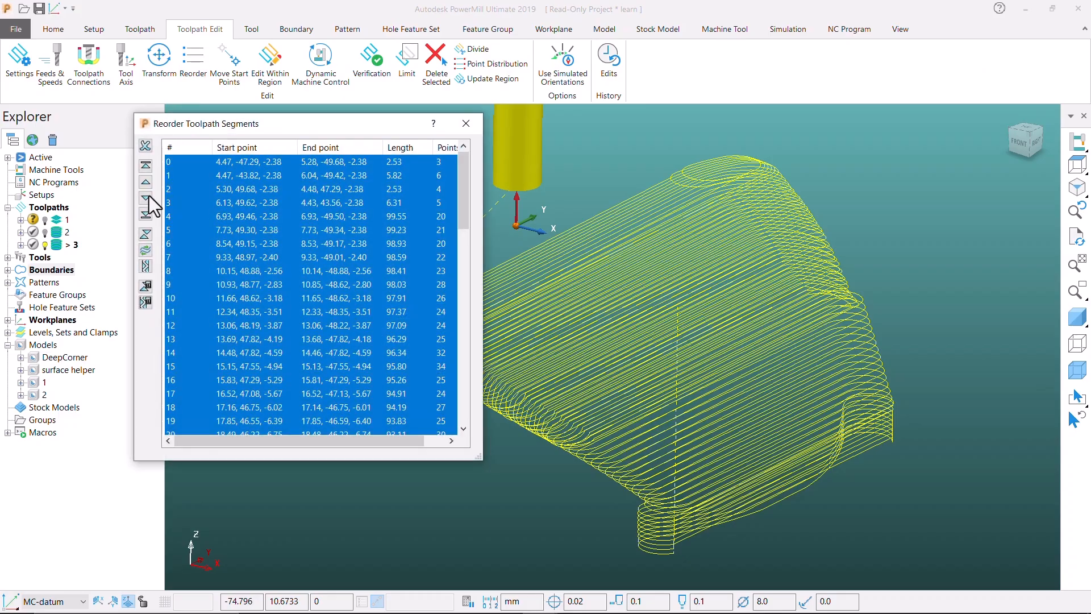
click(144, 238)
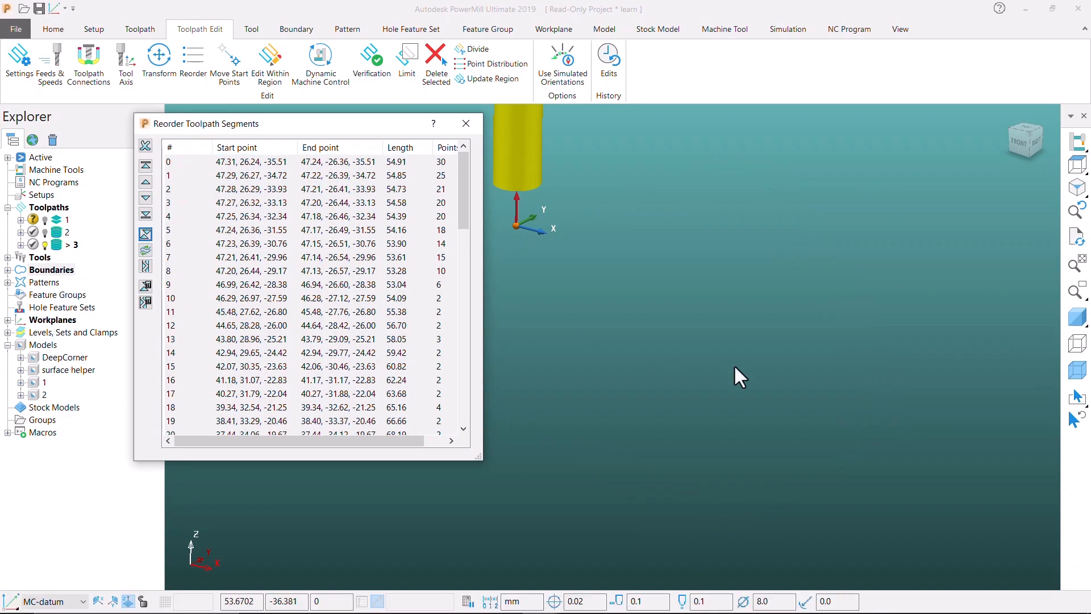
Examine the start point, end point and lower passes of the reordered toolpath 3
scroll(772, 370, down, 2)
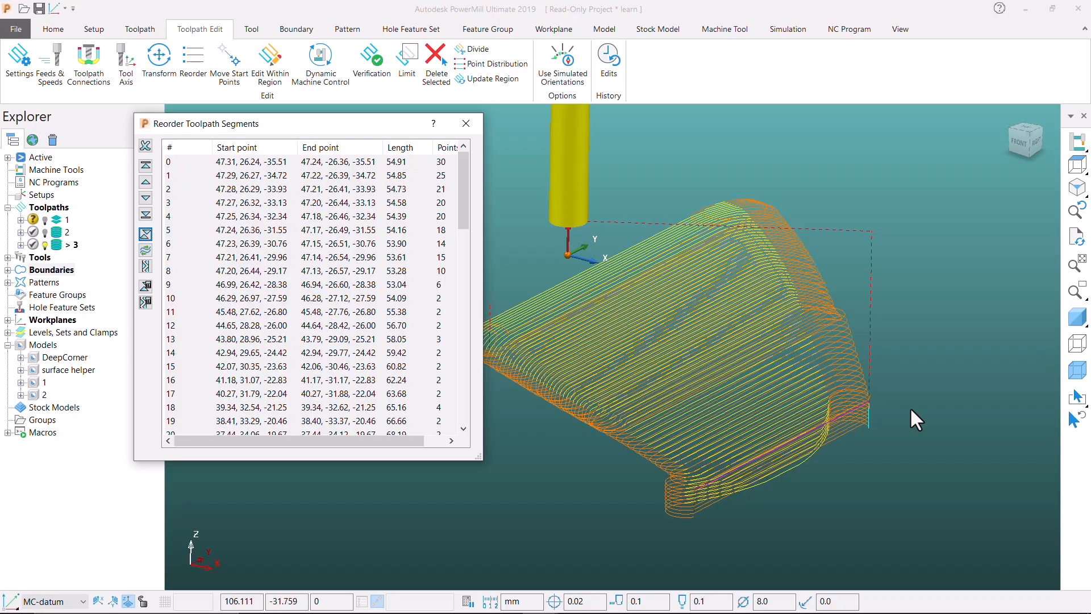
scroll(908, 407, down, 2)
scroll(651, 359, up, 5)
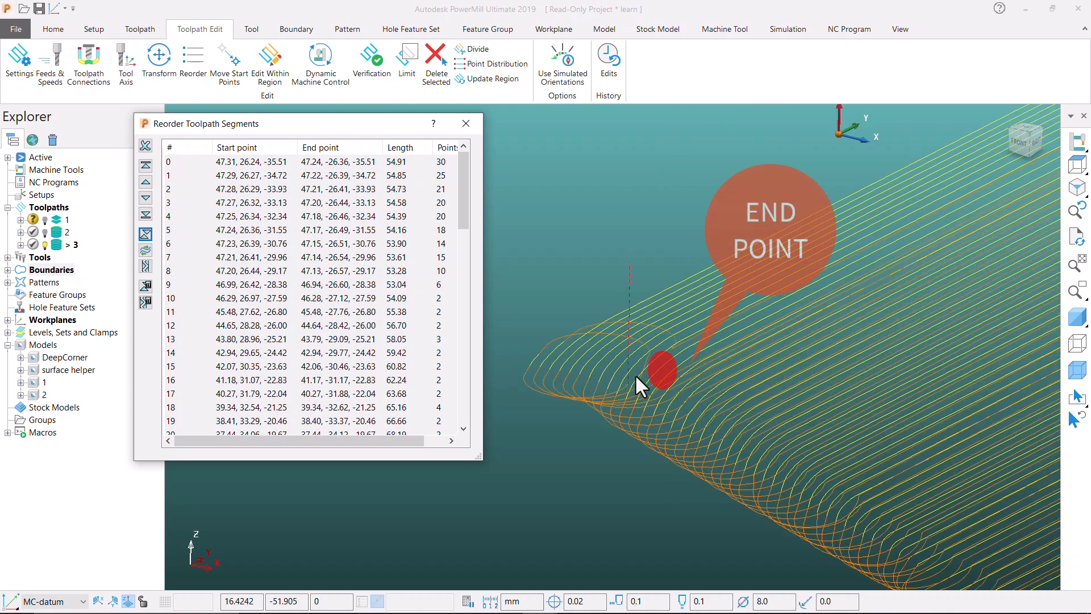
scroll(635, 374, down, 3)
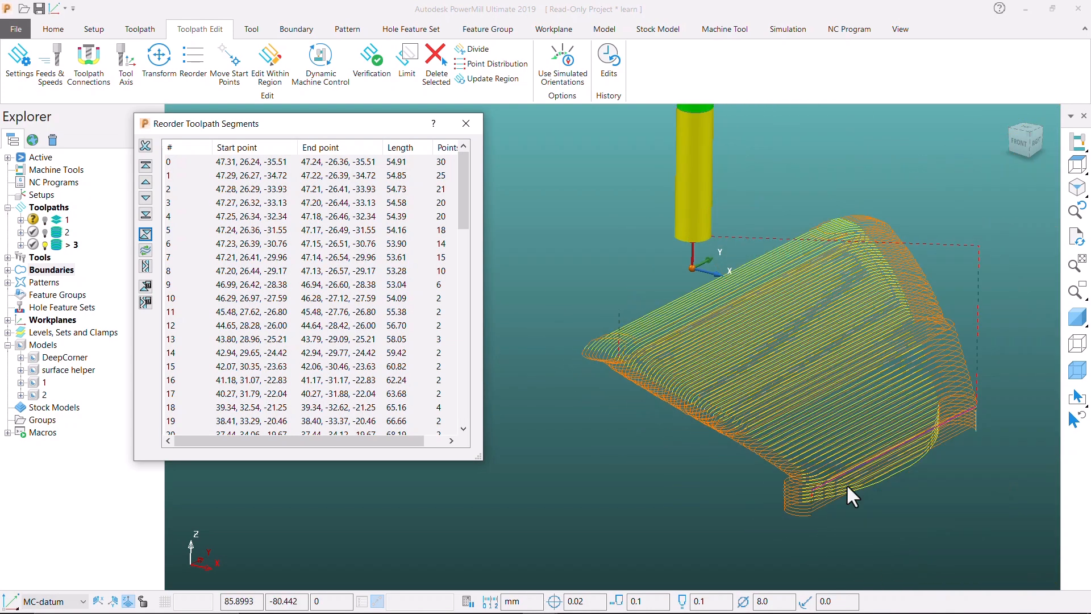
scroll(885, 501, up, 3)
scroll(869, 427, down, 2)
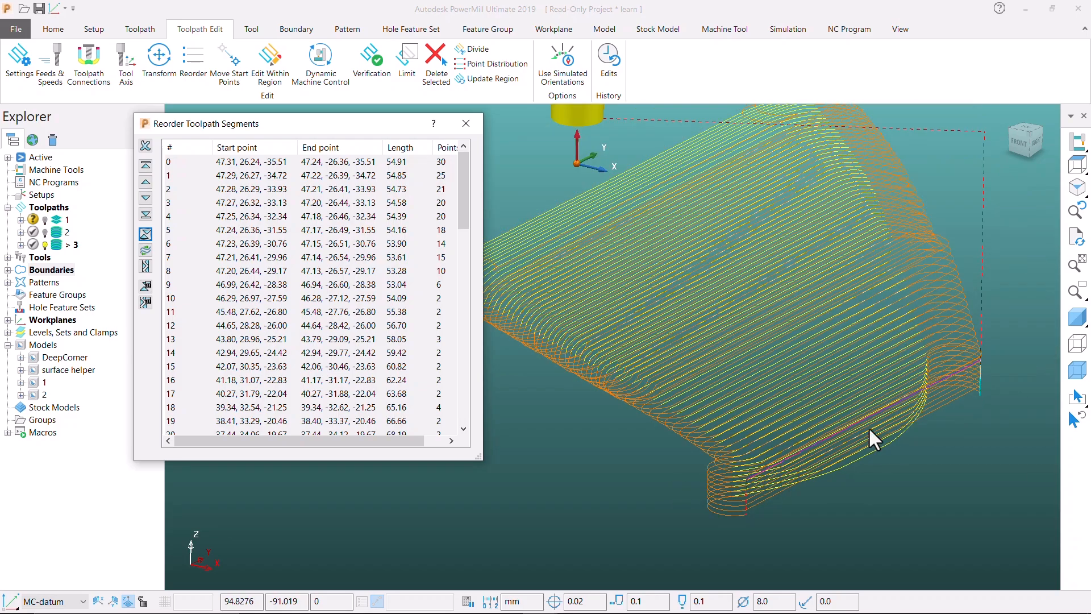
scroll(947, 366, up, 3)
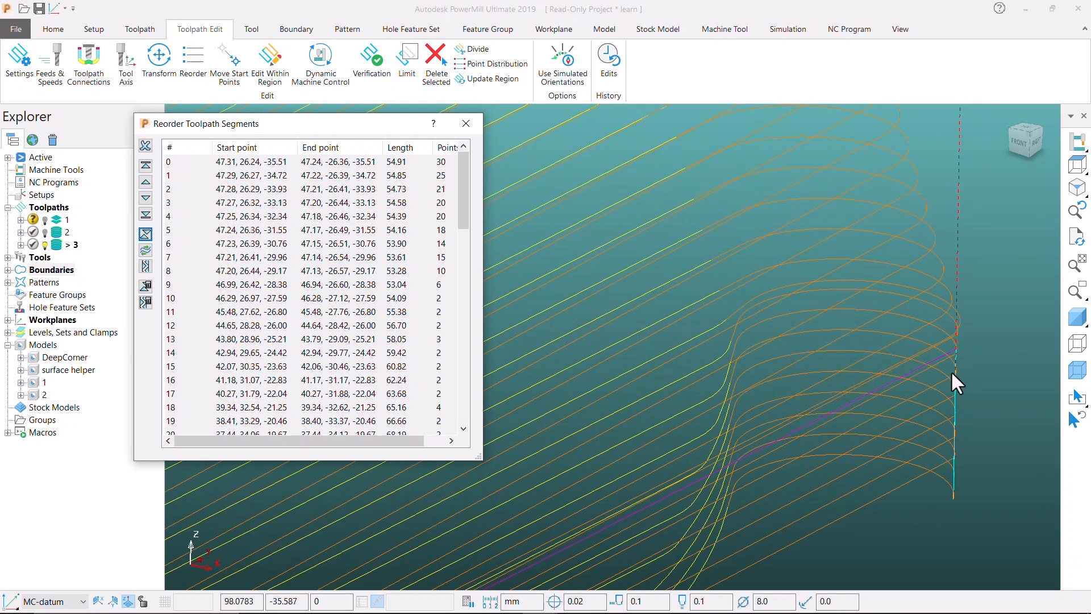
scroll(949, 370, down, 2)
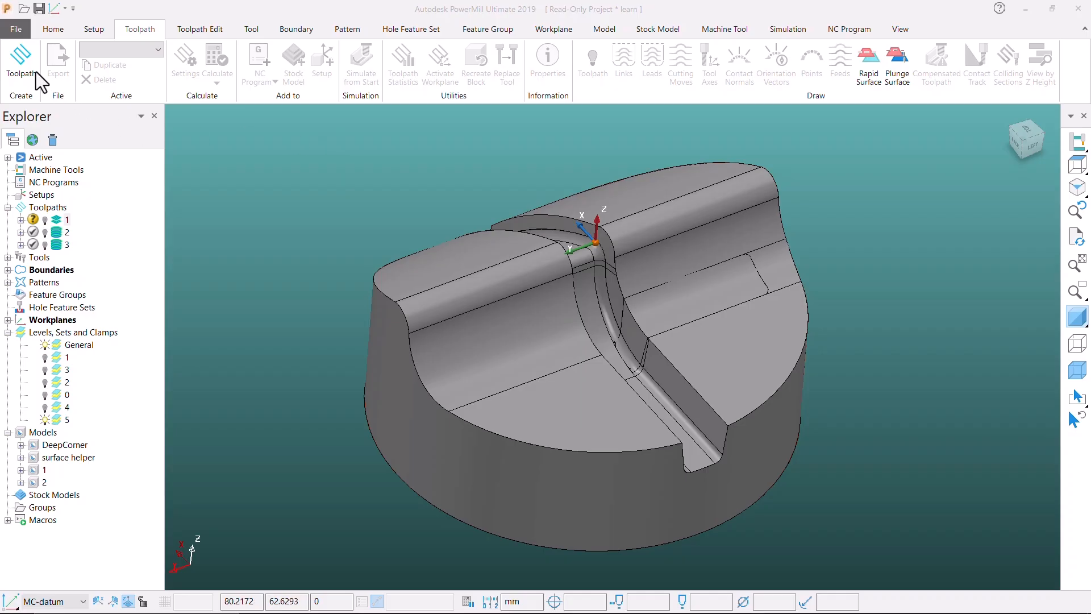
Start a new Model Area Clearance toolpath and assign it tool 6, the 8 mm tip-radiused cutter with 0.8 mm tip radius
click(20, 62)
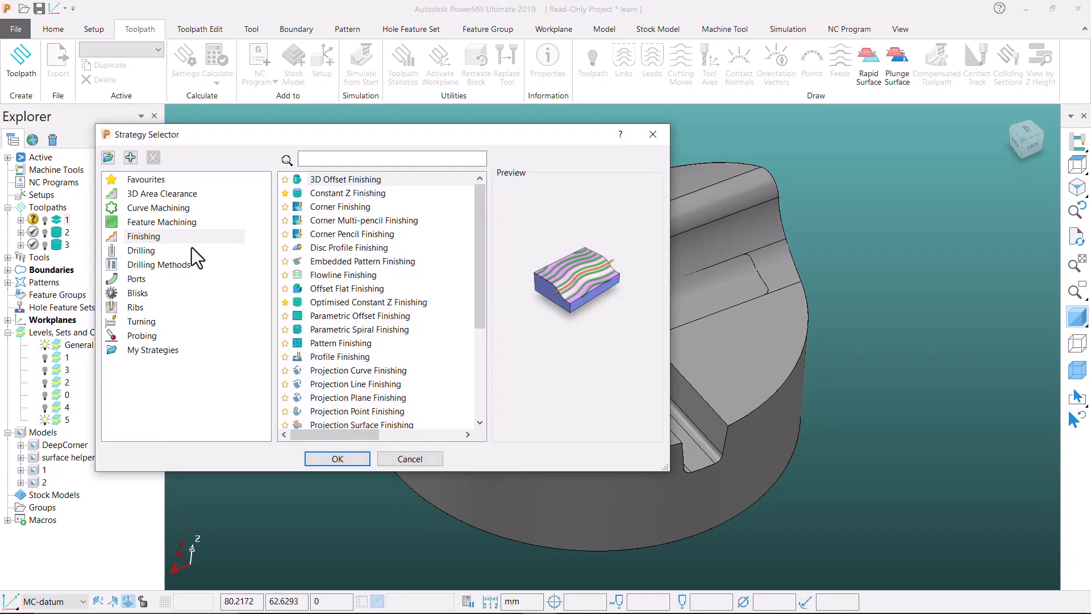
click(170, 194)
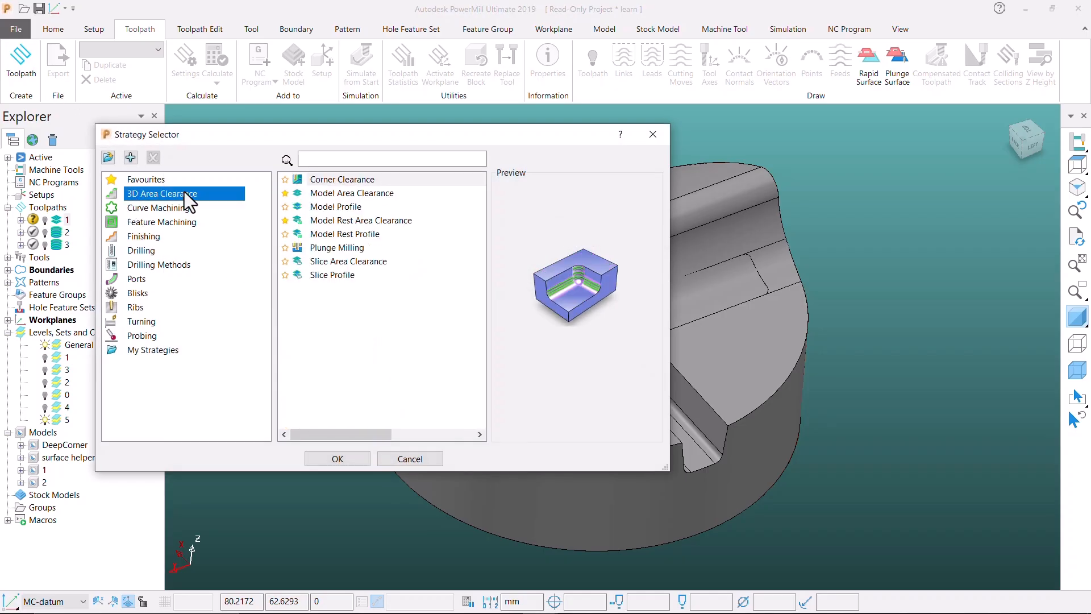
click(337, 194)
click(345, 456)
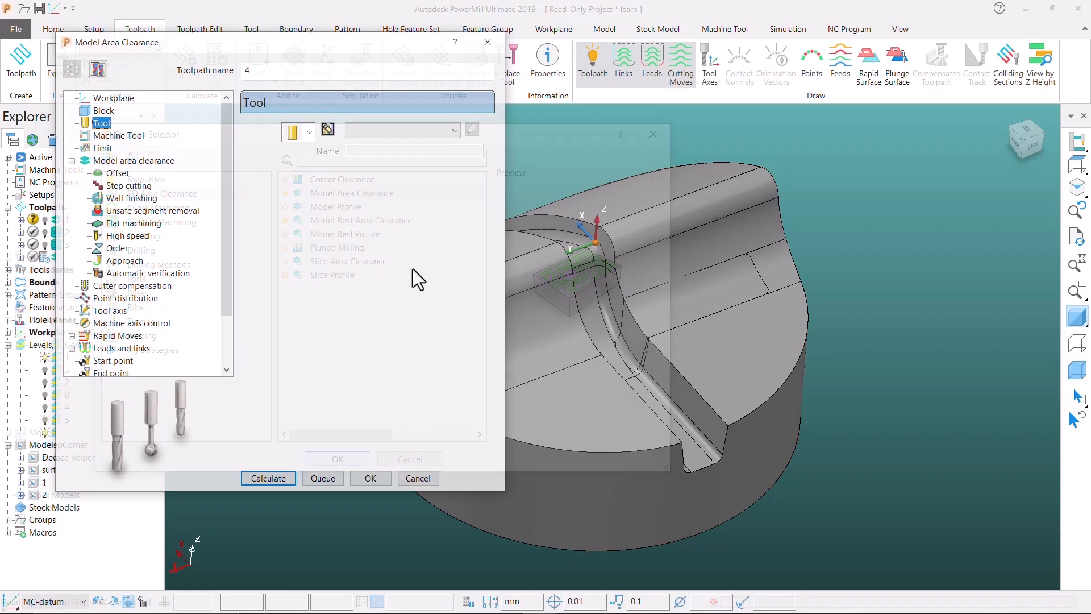
click(390, 131)
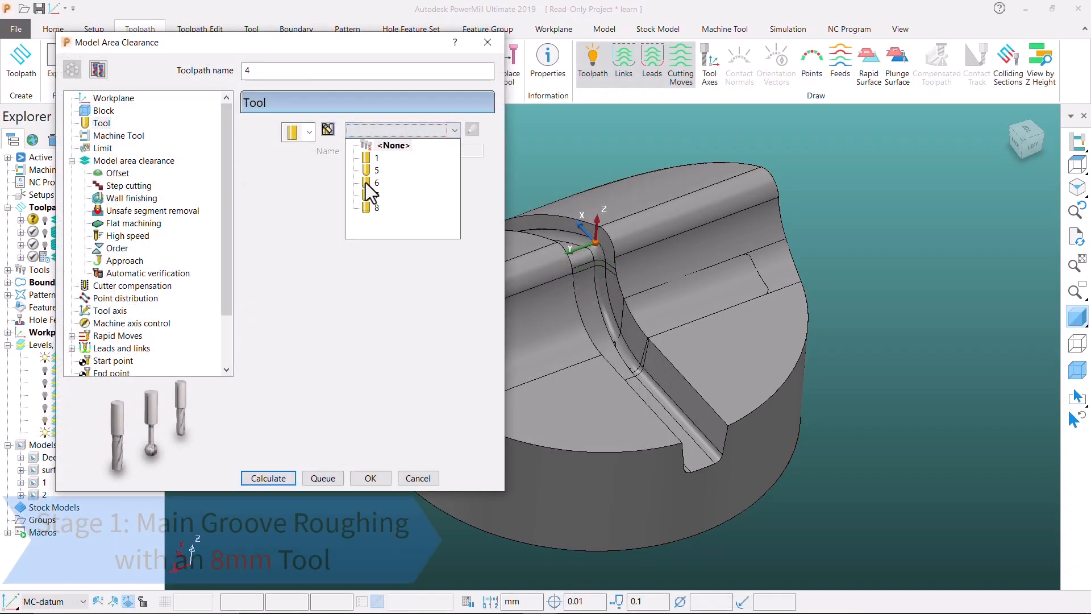
click(366, 182)
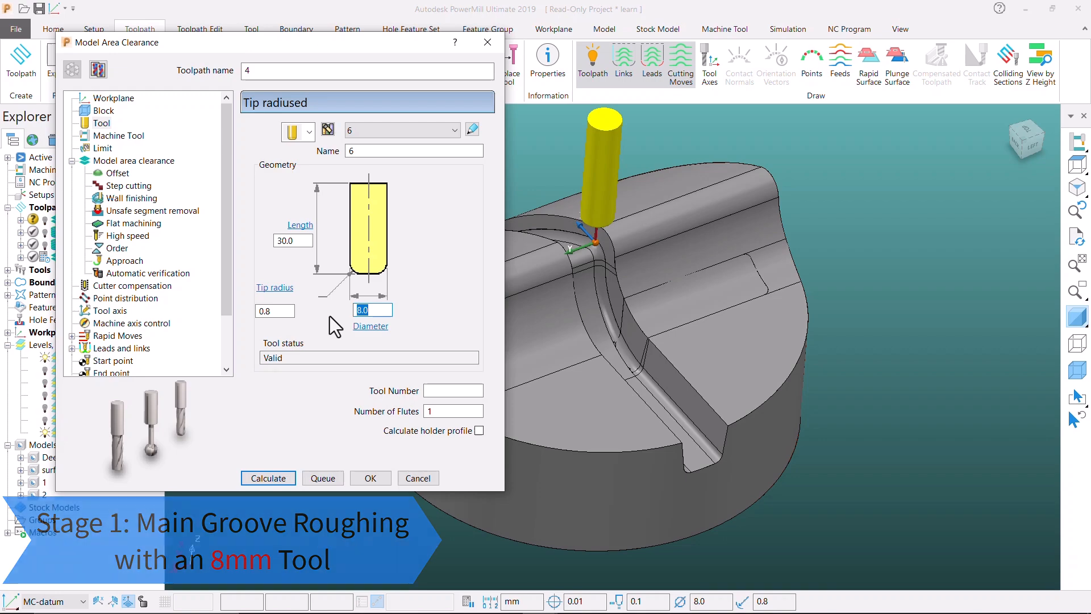
Limit toolpath 4 to boundary 1, which follows the main groove, keeping the machining inside it
click(106, 148)
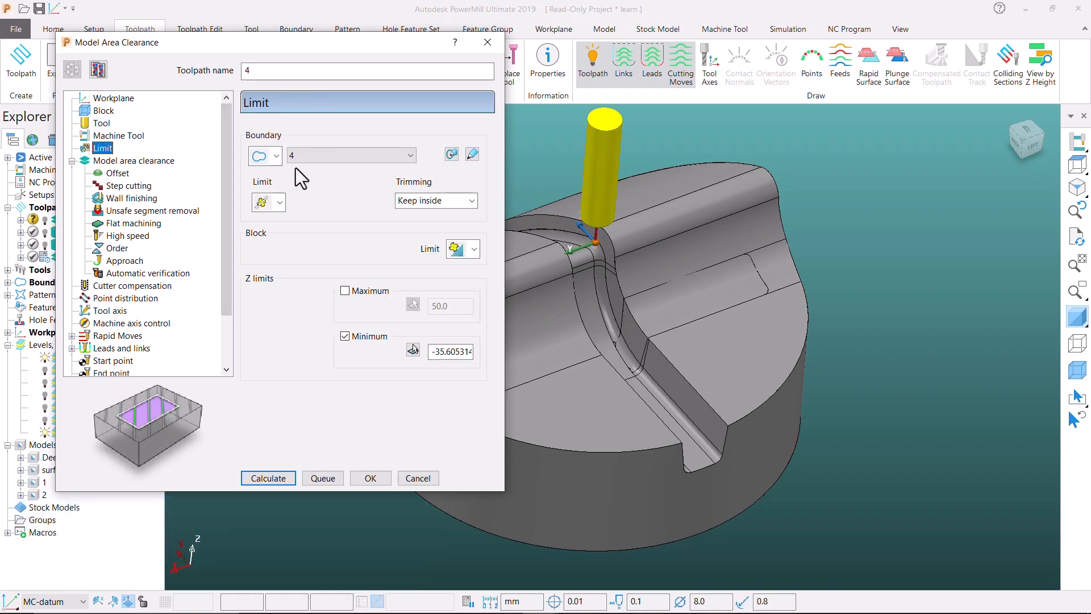
click(312, 155)
click(310, 181)
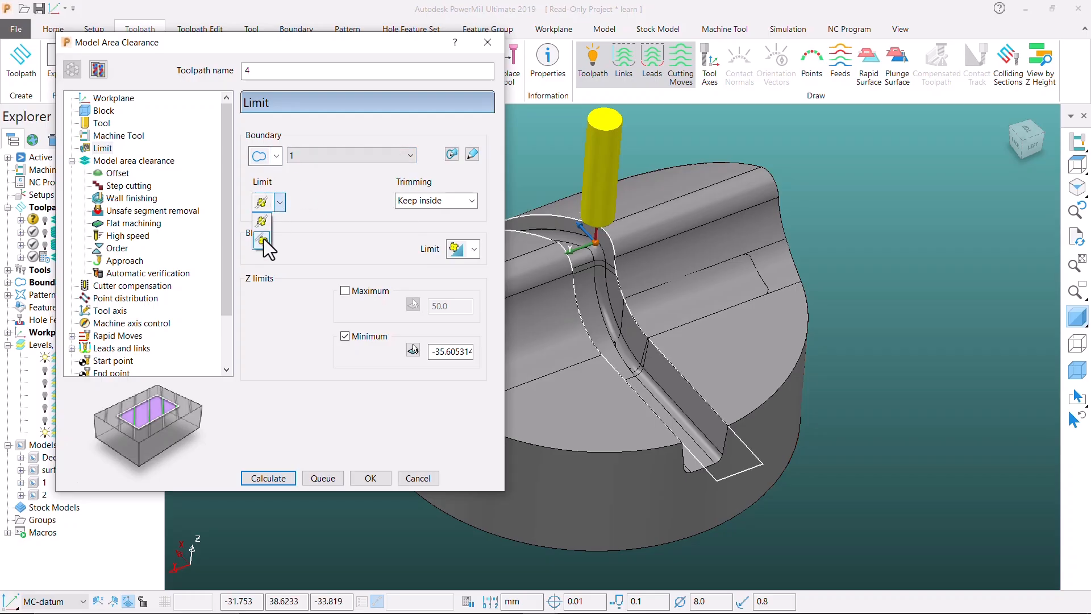
Set toolpath 4's minimum Z limit to about -43.35 by picking the groove's floor at its open outer end
click(413, 351)
scroll(887, 332, down, 1)
middle_drag(807, 391, 920, 373)
middle_drag(515, 457, 807, 457)
scroll(791, 300, down, 1)
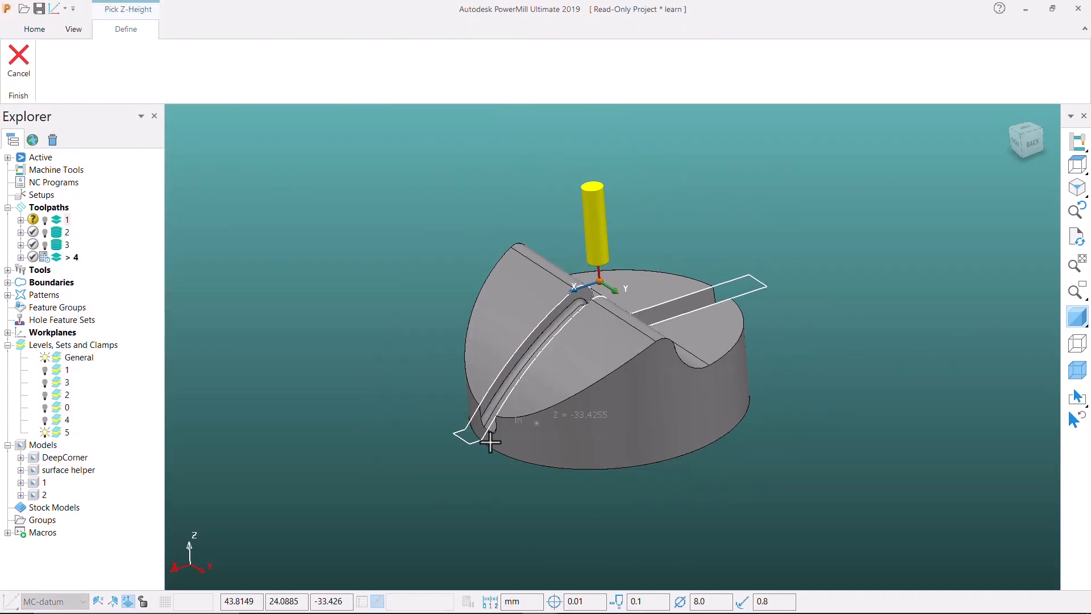
scroll(490, 441, up, 3)
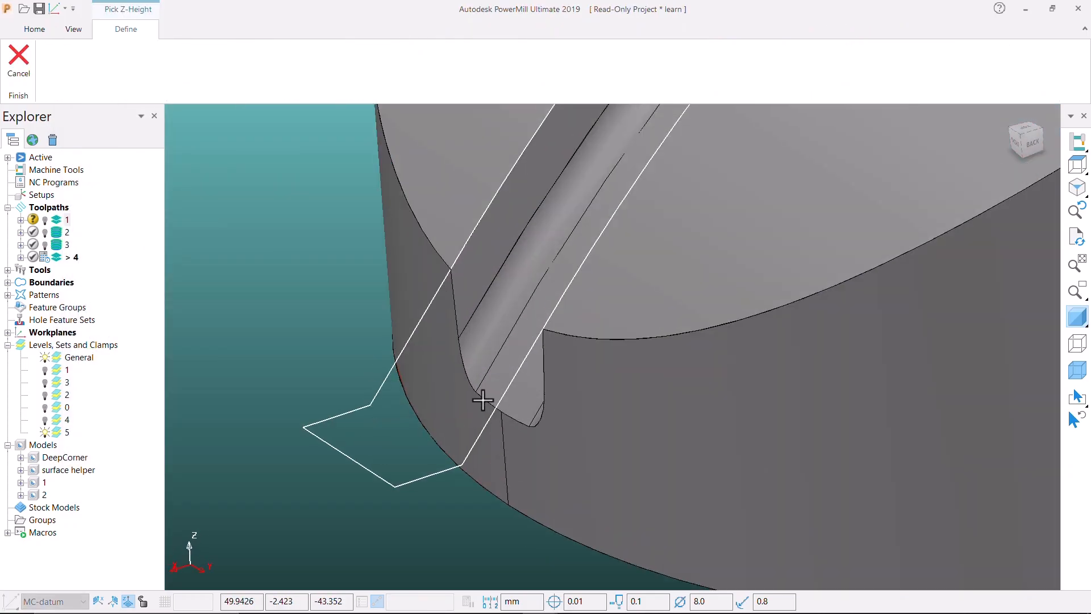
click(482, 400)
scroll(556, 405, down, 3)
middle_drag(762, 392, 618, 325)
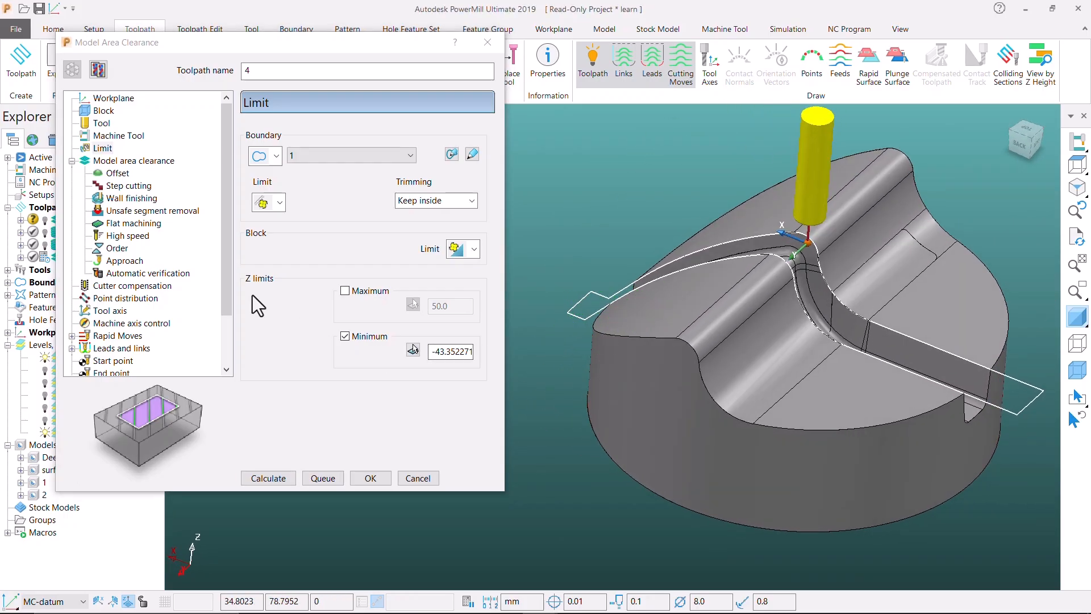
Set the area clearance style to Offset model and the tolerance to 0.05
click(108, 162)
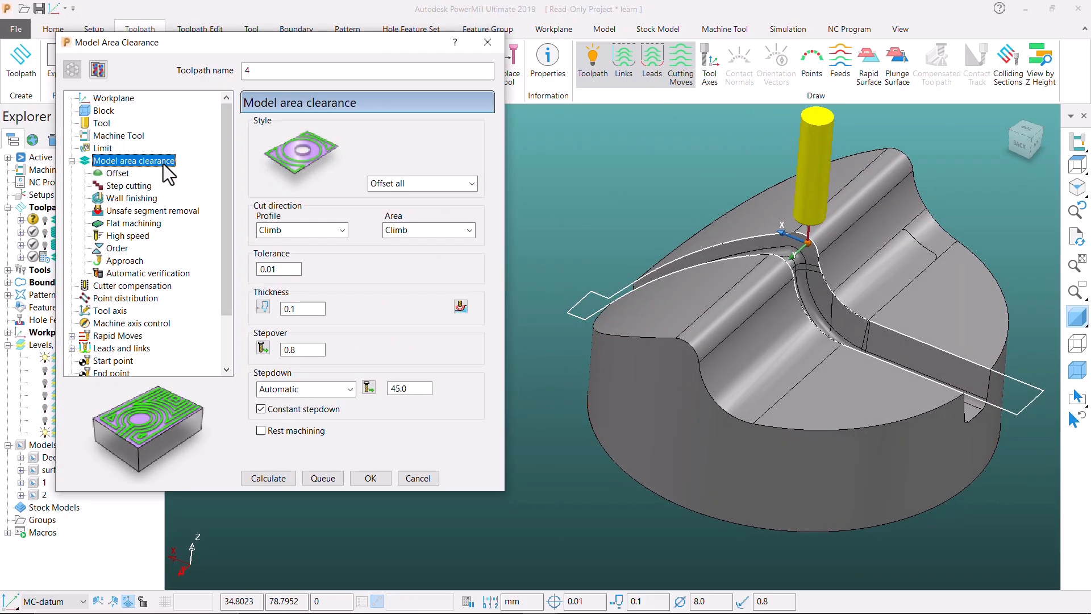
click(402, 185)
click(408, 210)
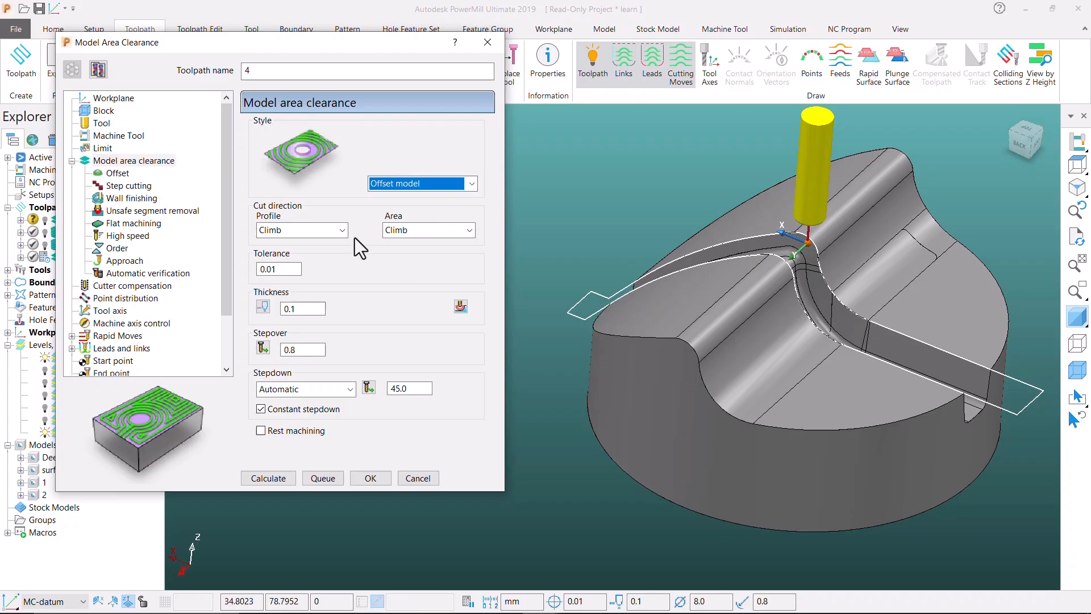
click(266, 272)
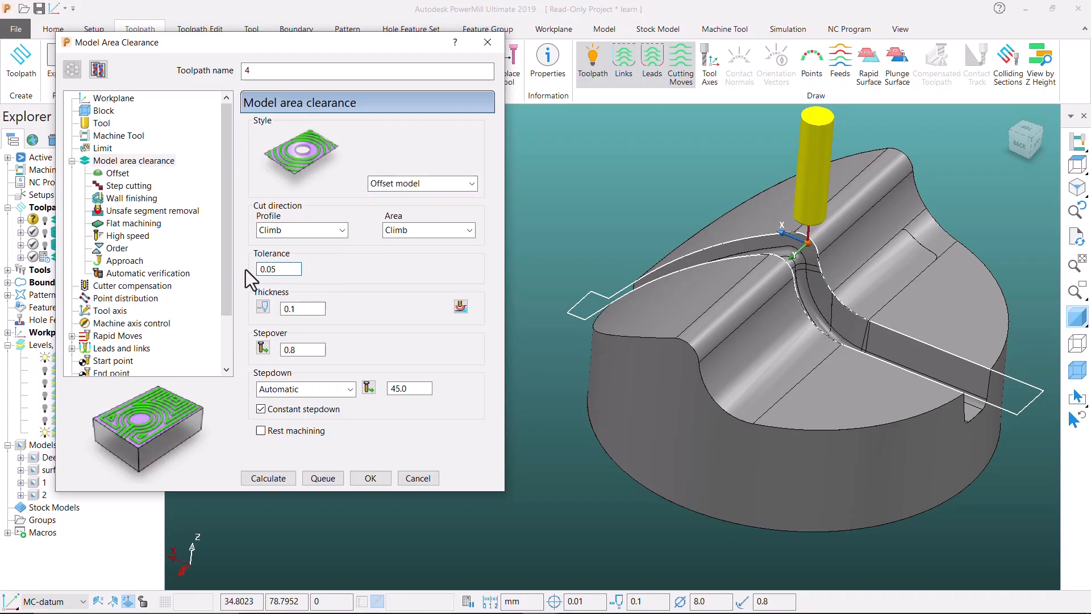
Set separate radial and axial thicknesses of 0.05, a stepover of 5 and a stepdown of 0.5
double_click(301, 309)
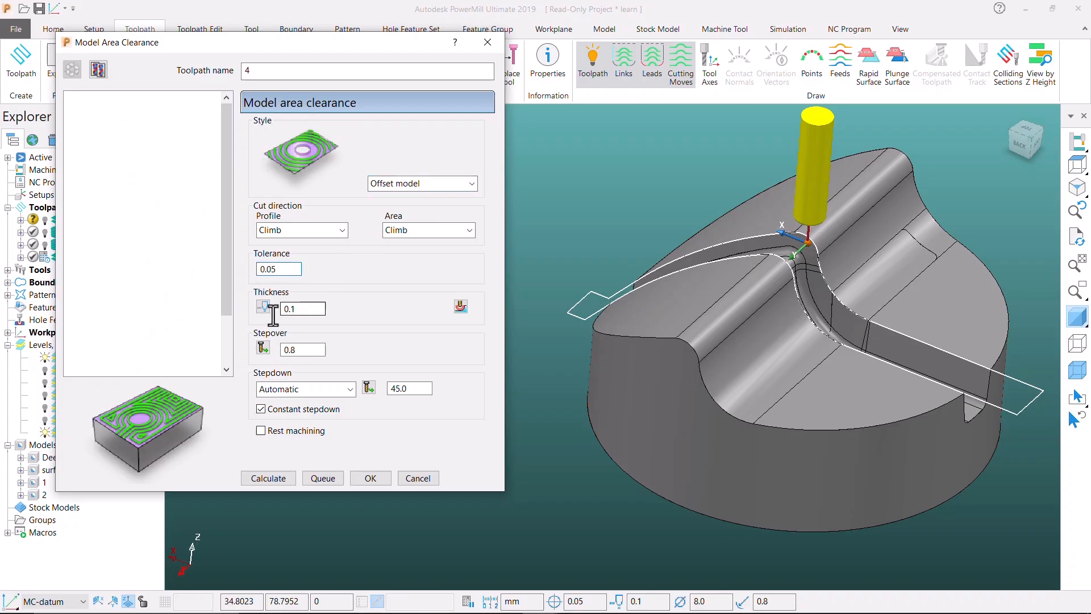
text(0.05)
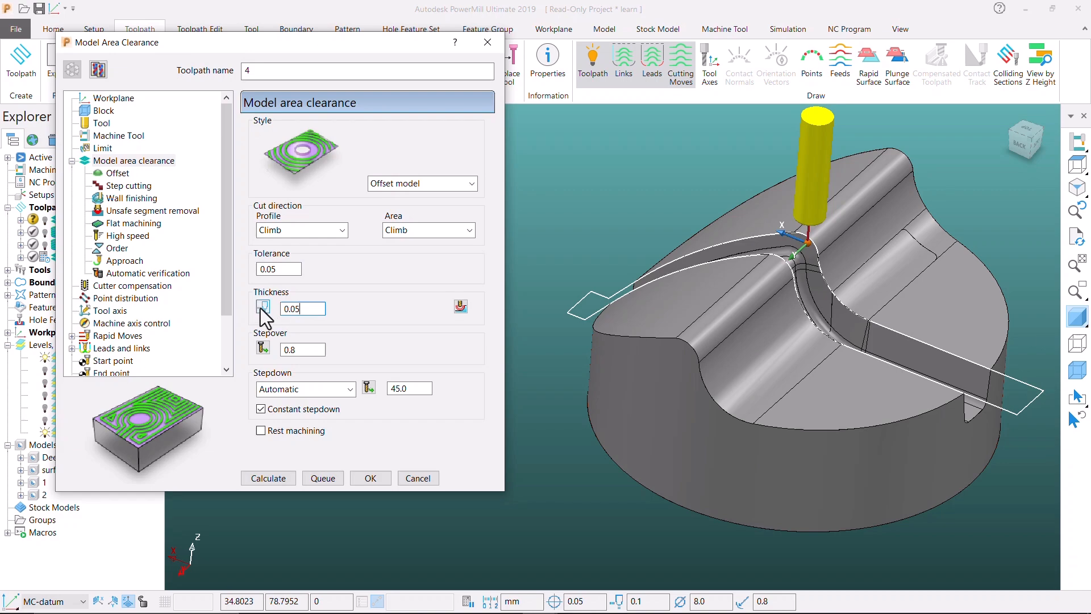
click(262, 307)
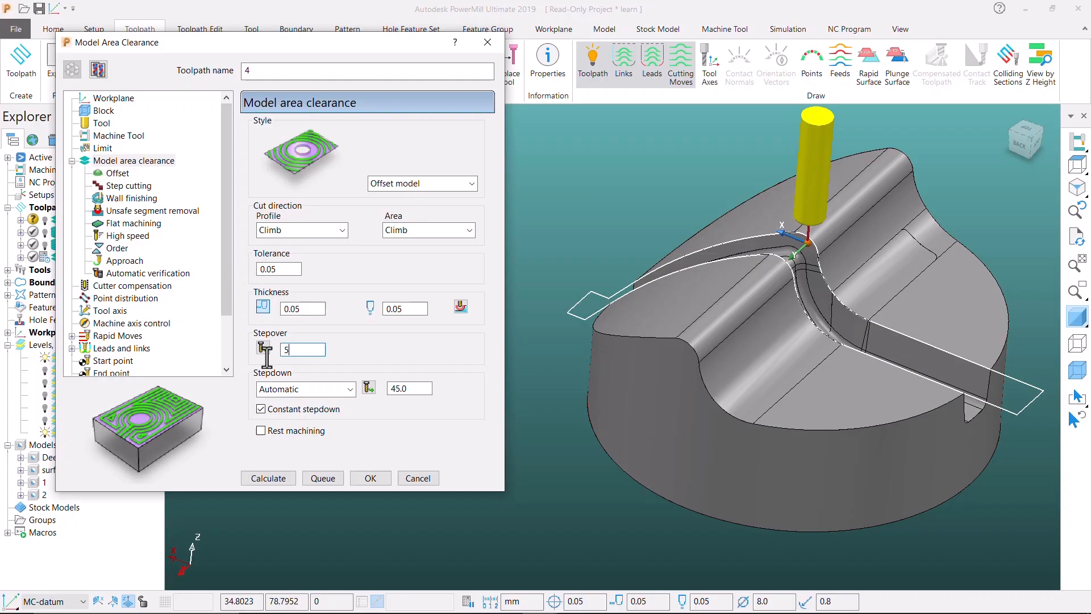
double_click(412, 388)
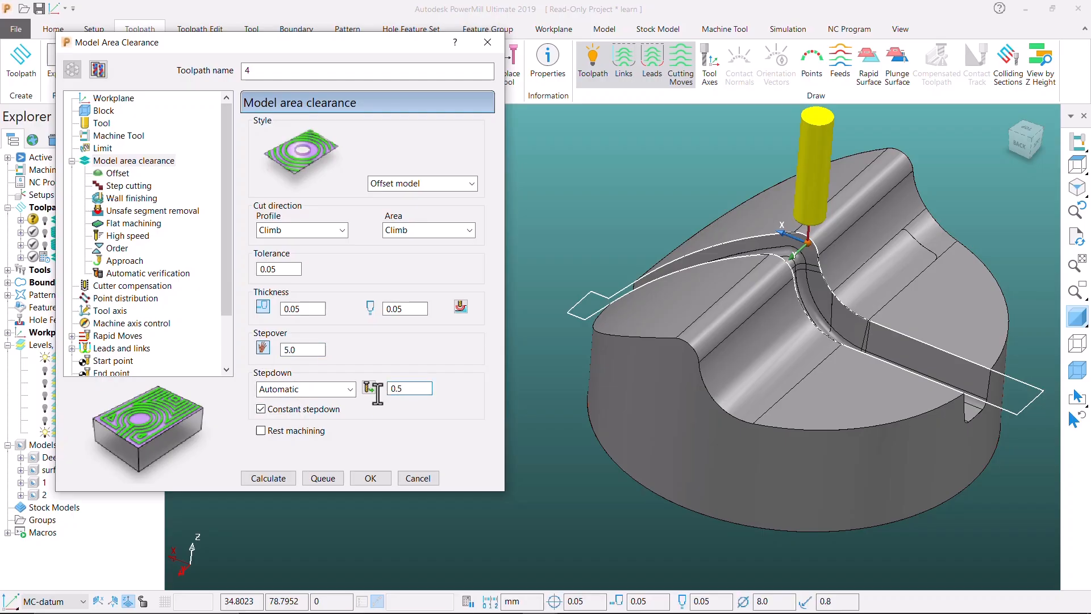
Assign the helper surfaces covering the groove to component thickness set 0 with Ignore as the machining mode
click(460, 307)
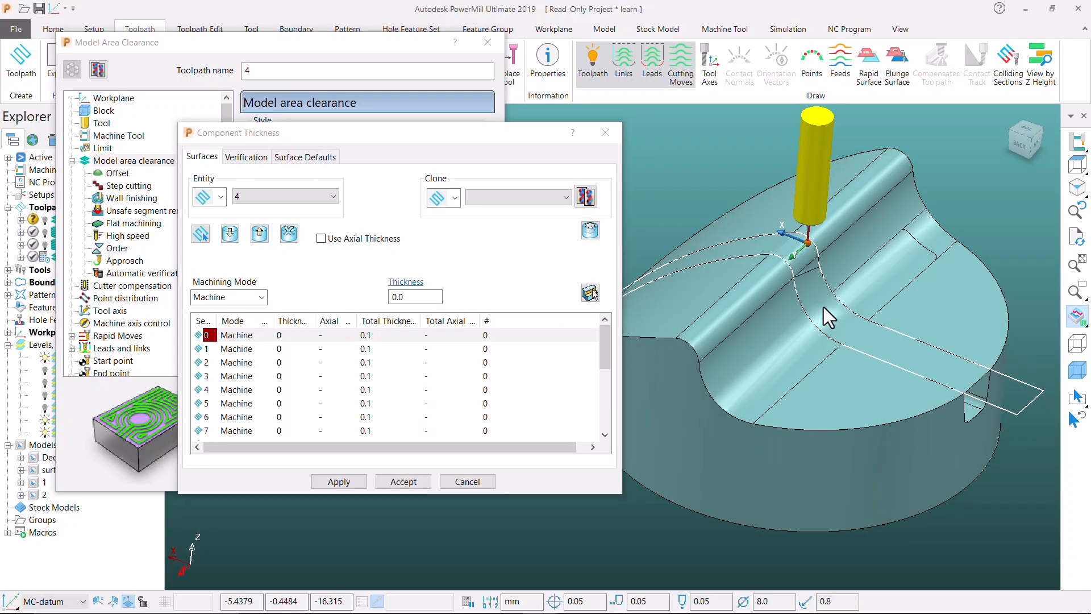
click(823, 307)
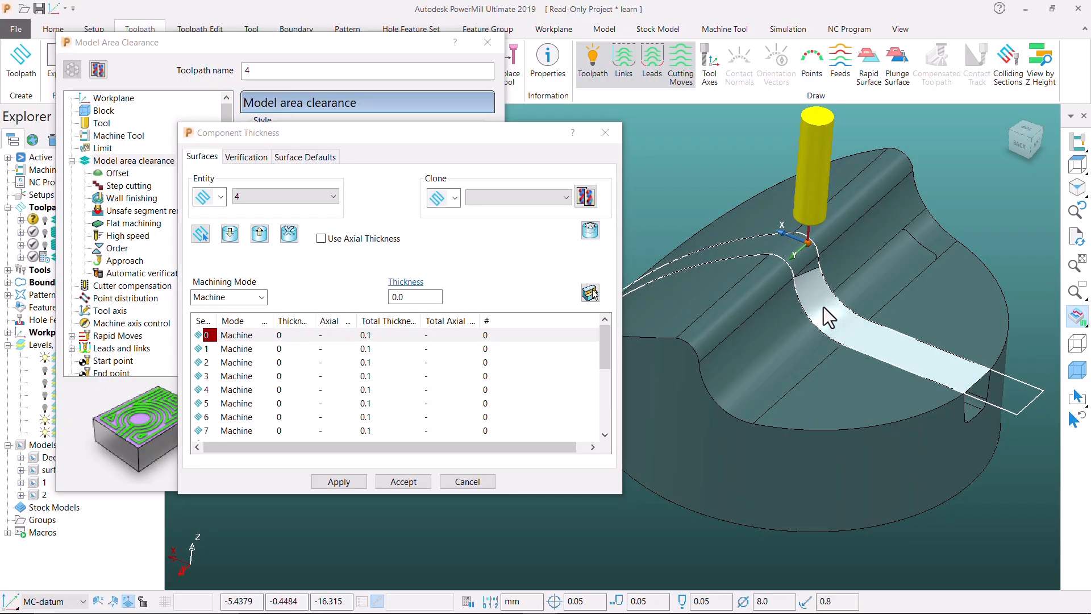
shift+click(814, 266)
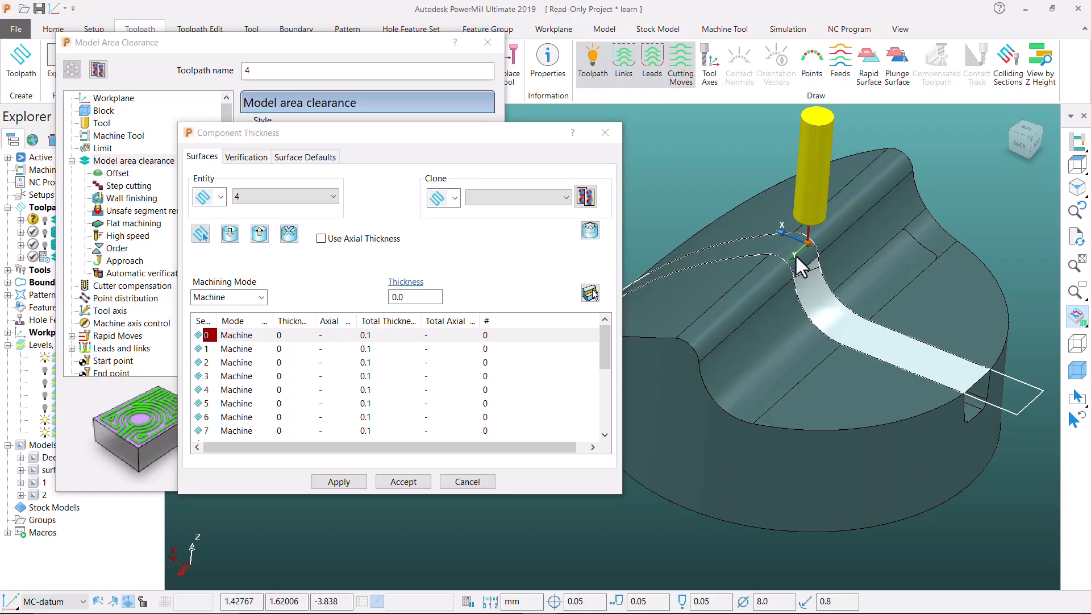
click(236, 337)
click(225, 296)
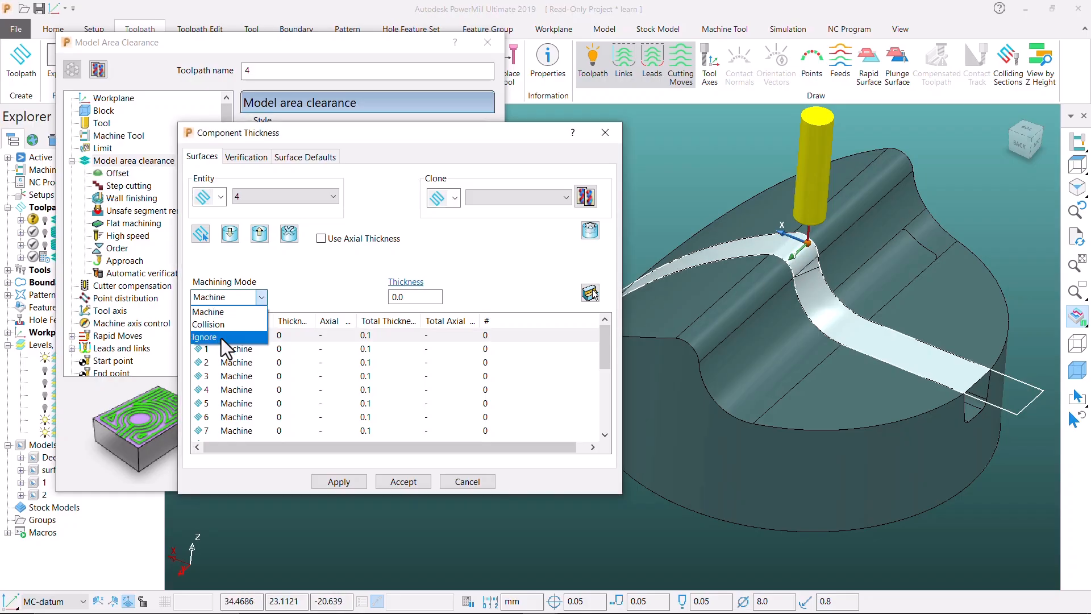
click(221, 336)
click(233, 335)
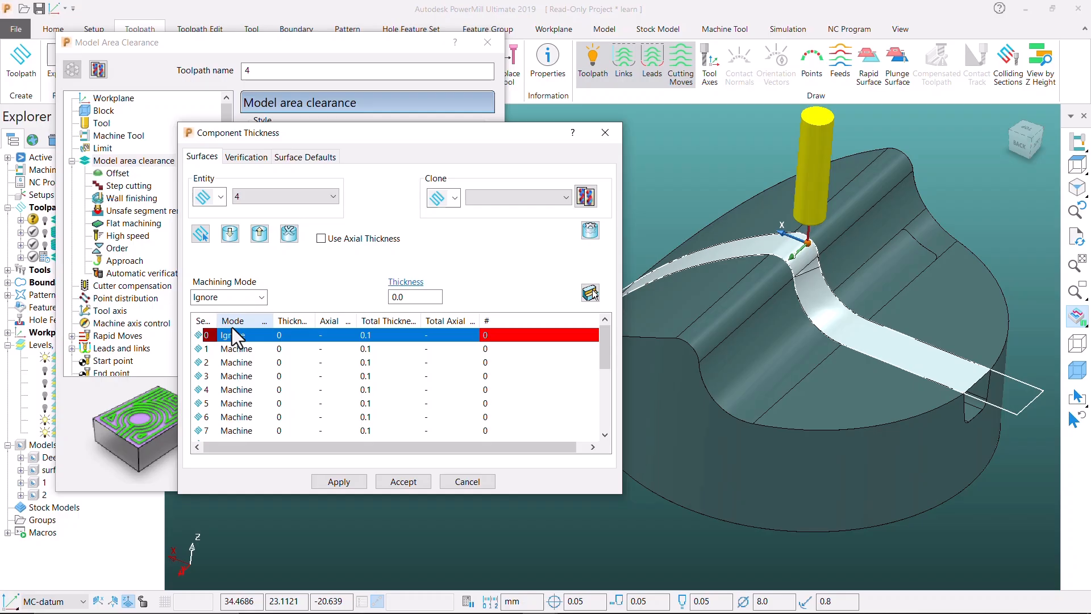
click(230, 233)
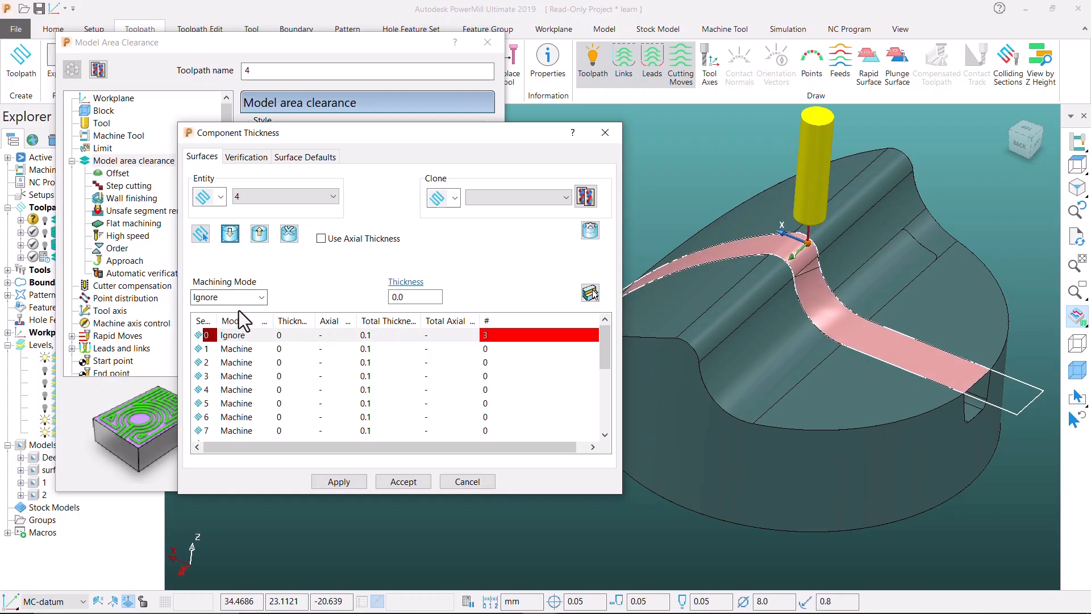
Assign the overlapping surfaces in the curved groove and adjacent channel to component set 1 in Machine mode, and accept the component thickness settings
click(233, 348)
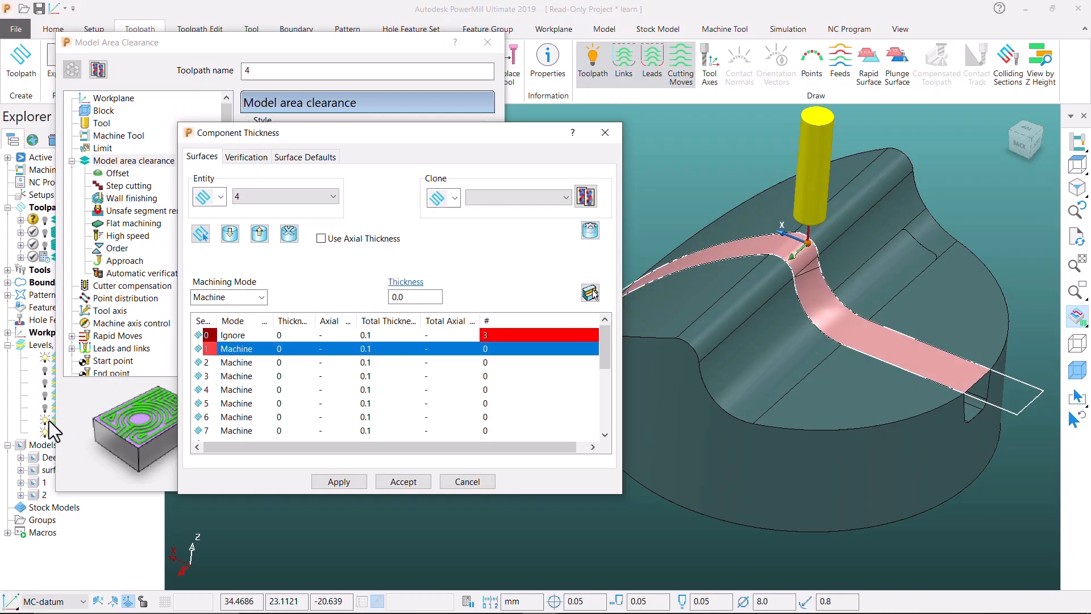
scroll(818, 325, up, 5)
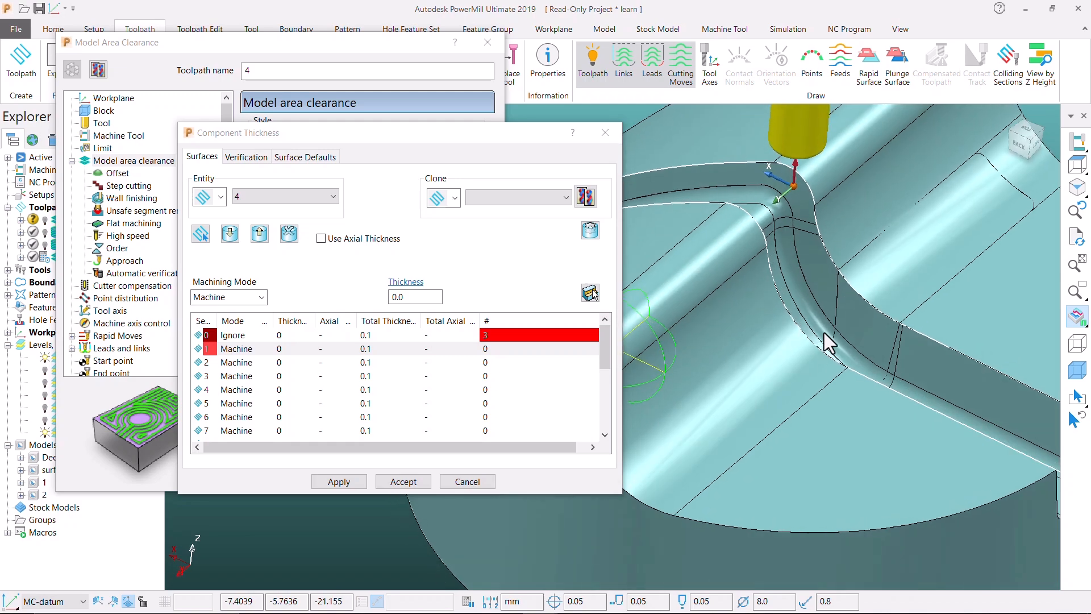
click(813, 312)
shift+click(848, 223)
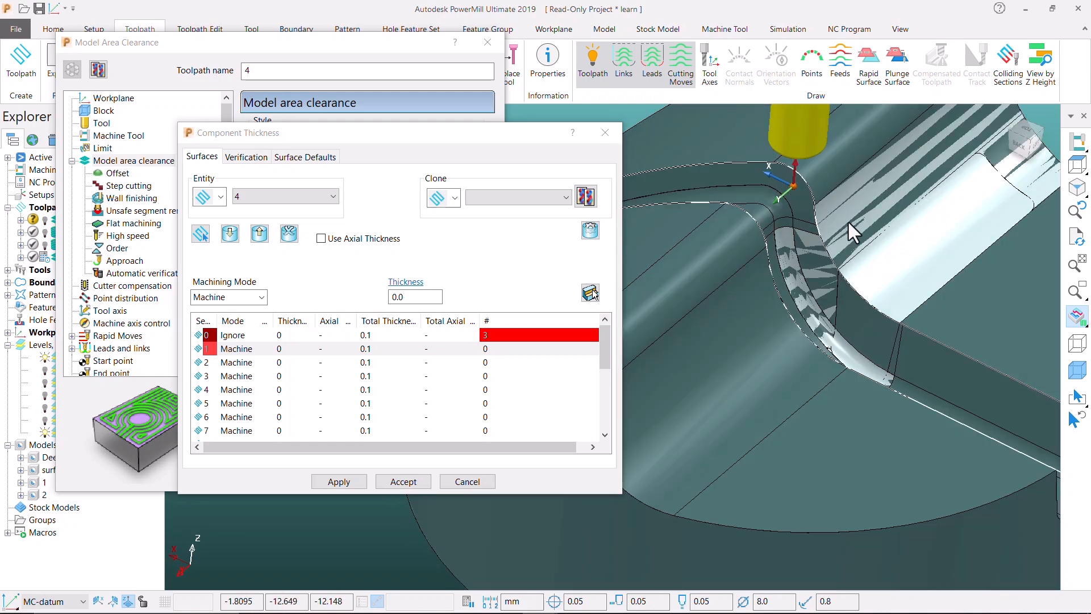
click(230, 346)
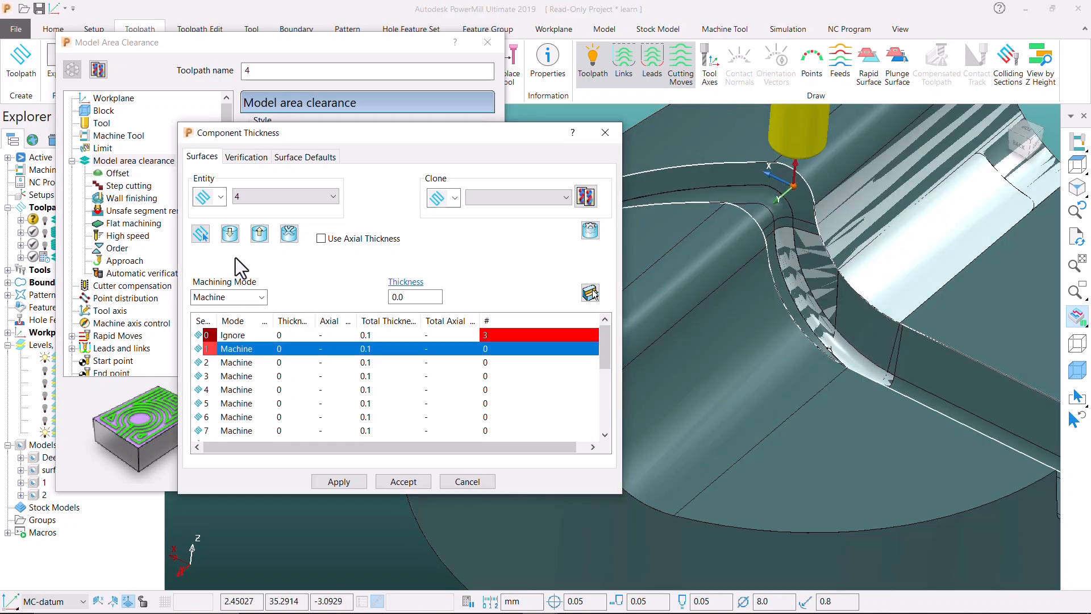
click(228, 237)
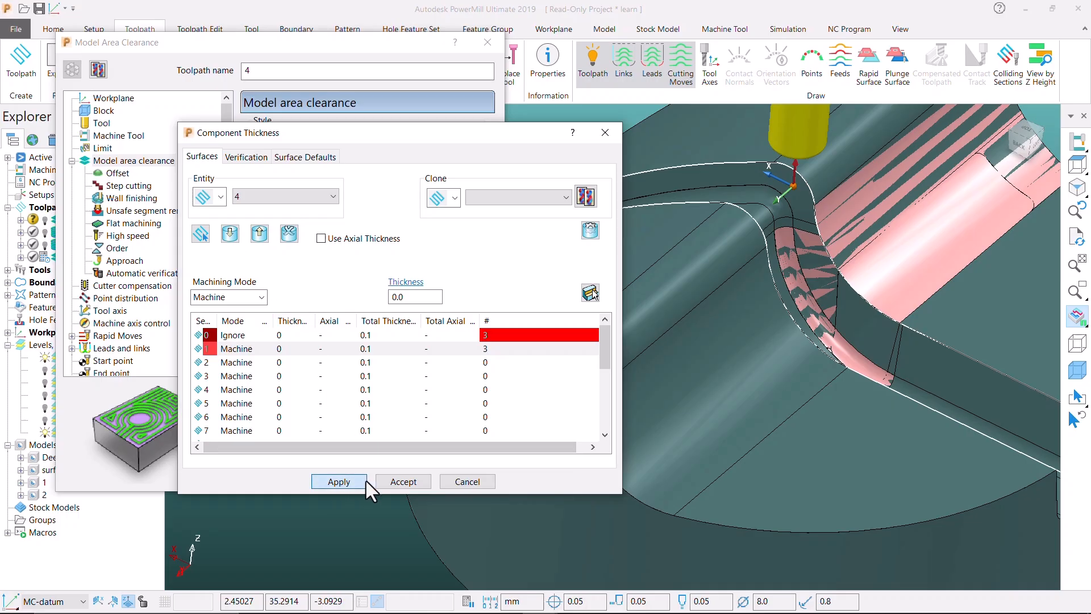
click(384, 482)
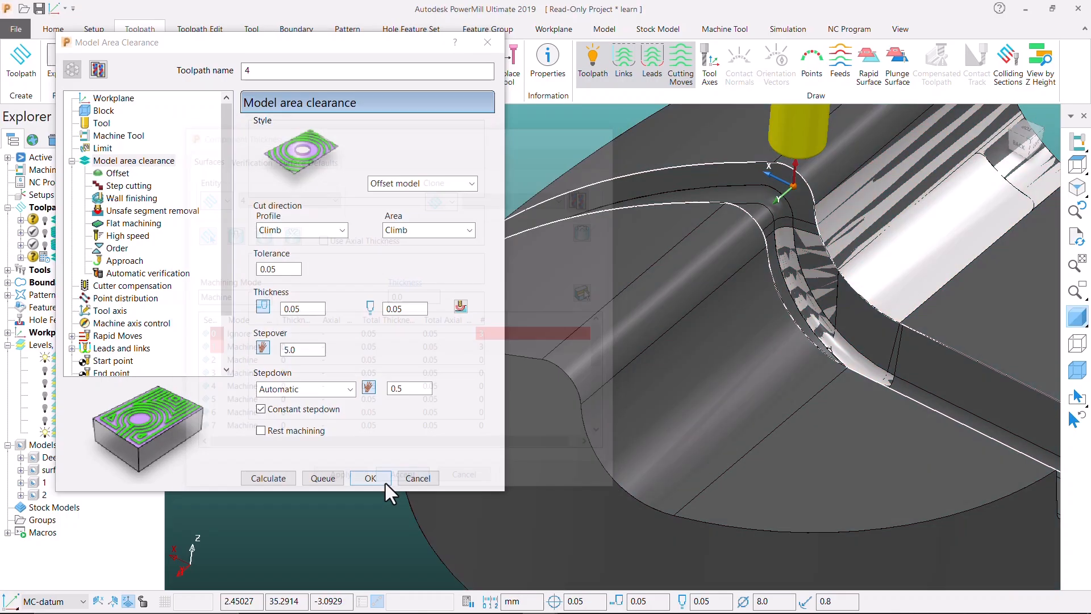
Enable rest machining for toolpath 4 and save its settings without calculating
click(262, 429)
click(114, 174)
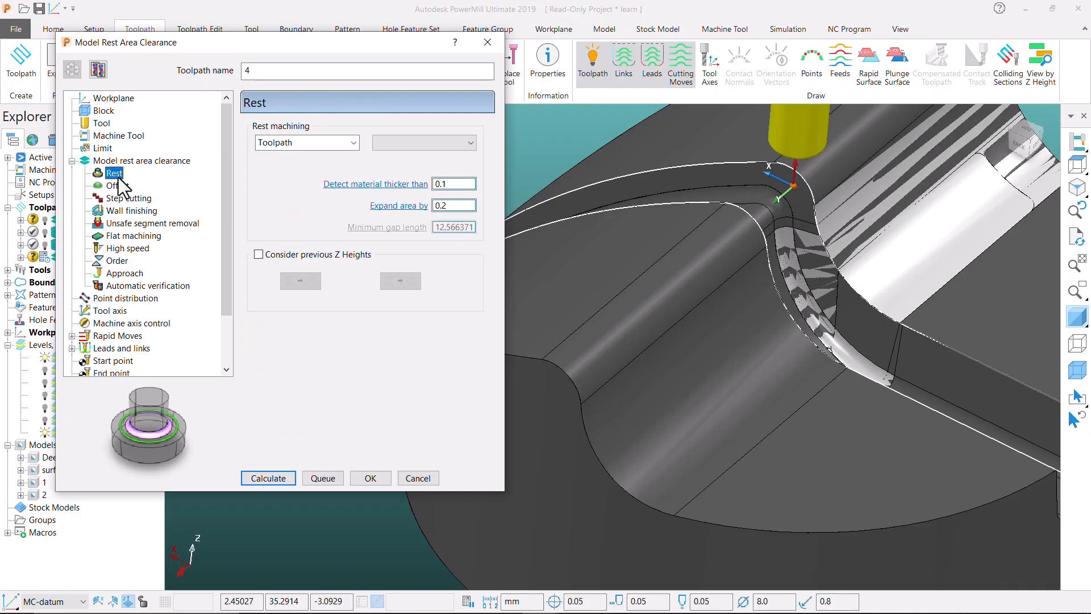
click(370, 479)
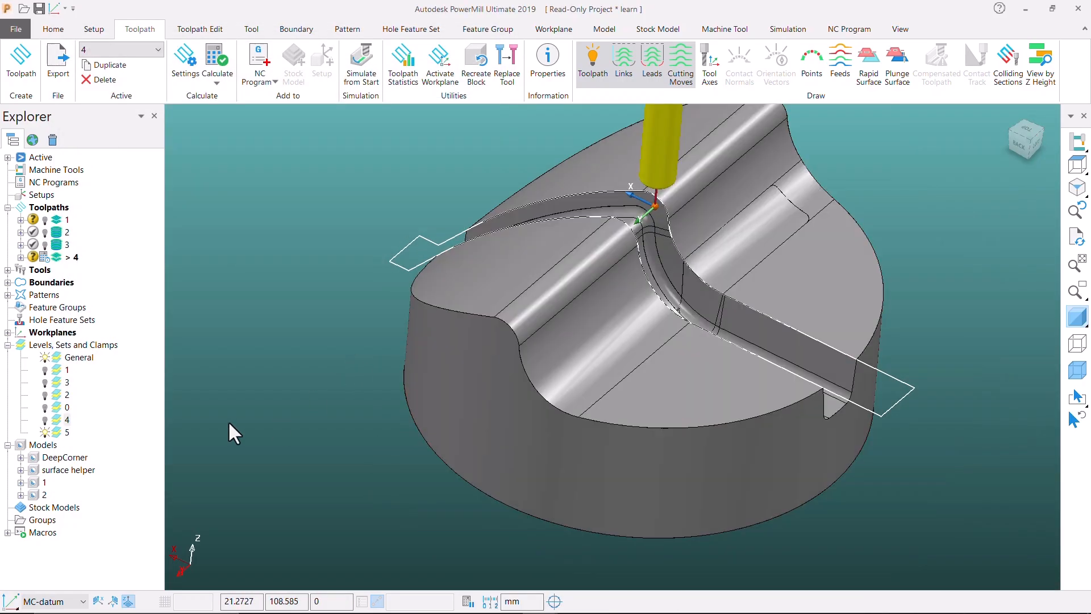
Collapse the levels list in the project tree and create a new stock model
click(8, 346)
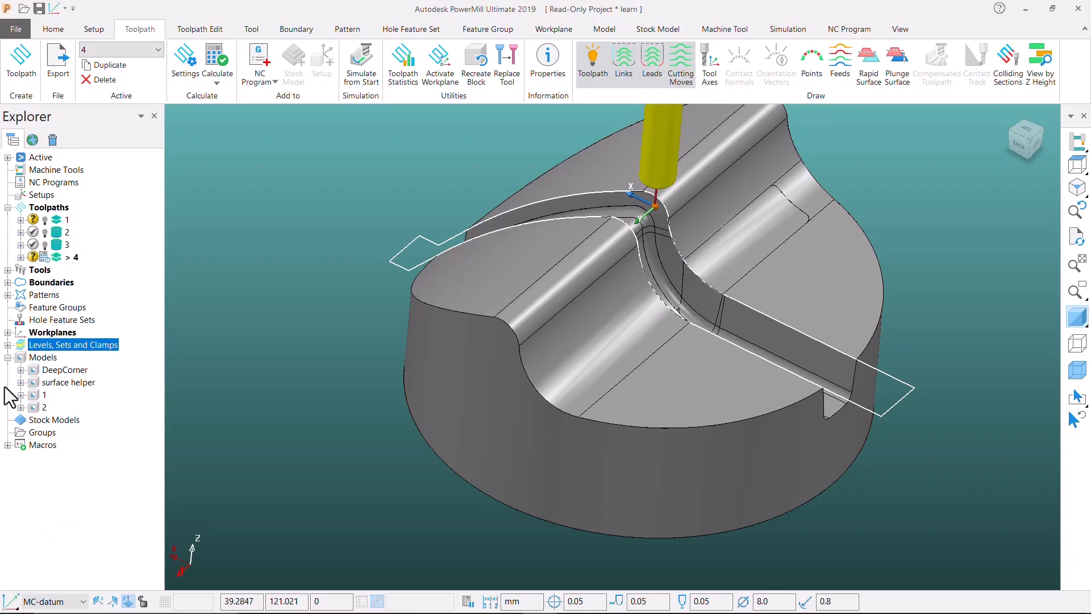
right_click(39, 419)
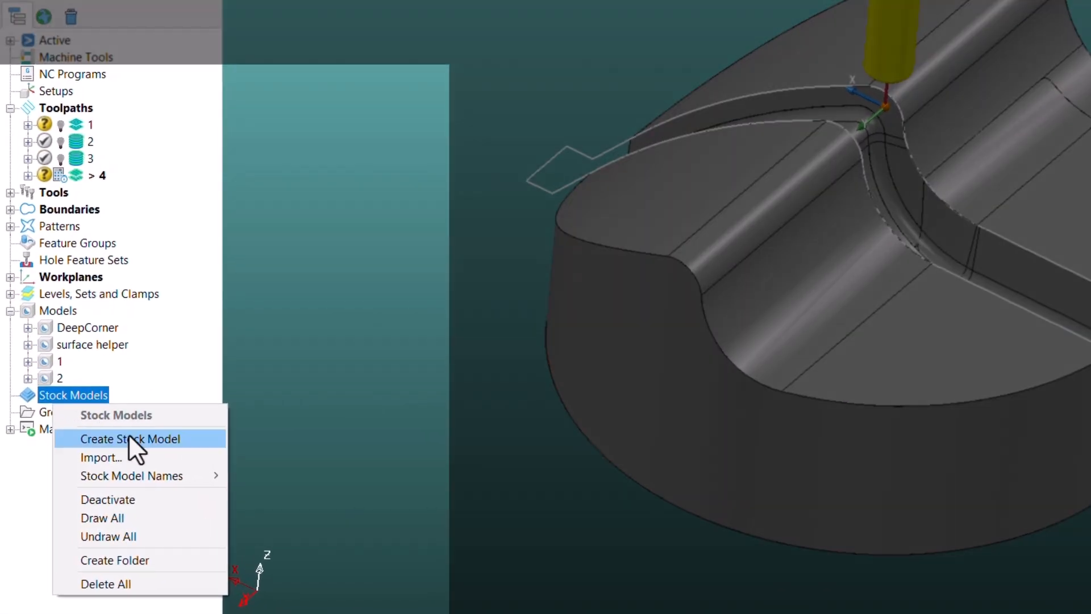
click(94, 450)
click(134, 250)
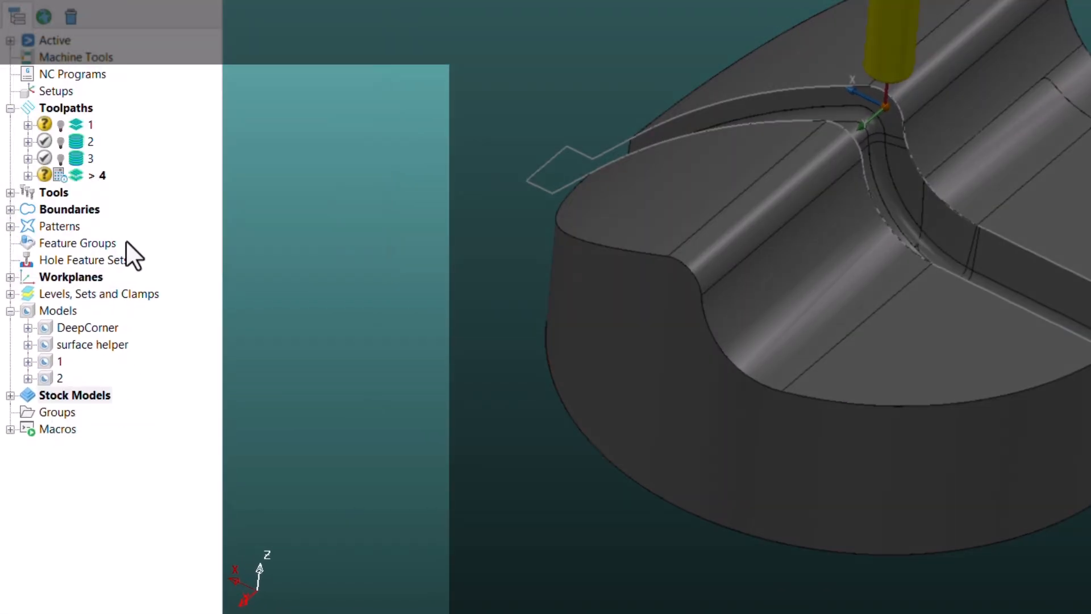
Activate toolpath 1 and apply it to the new stock model as the first toolpath
double_click(79, 128)
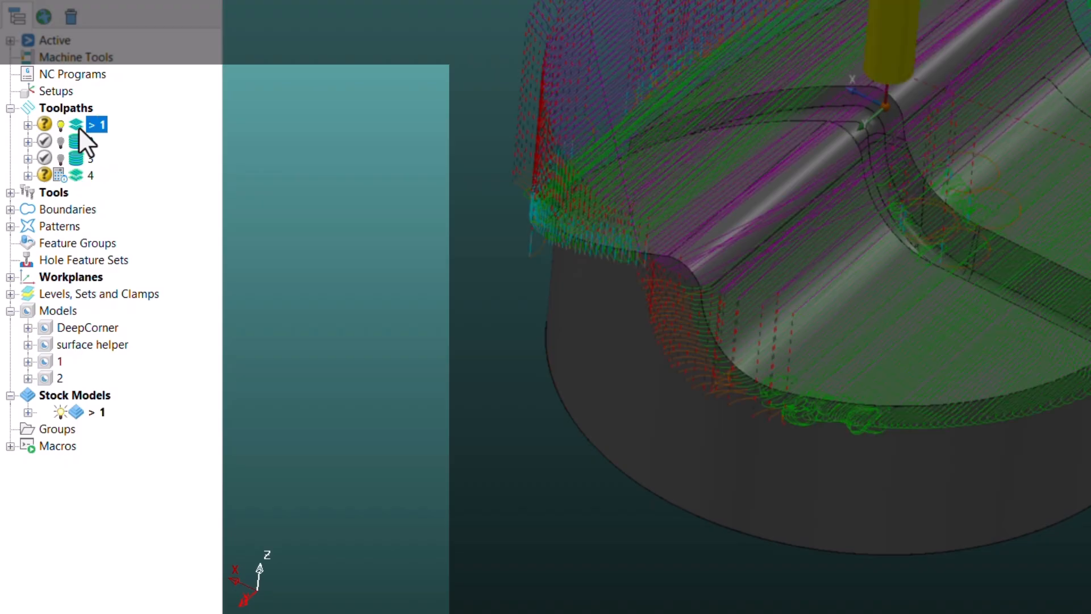
right_click(73, 412)
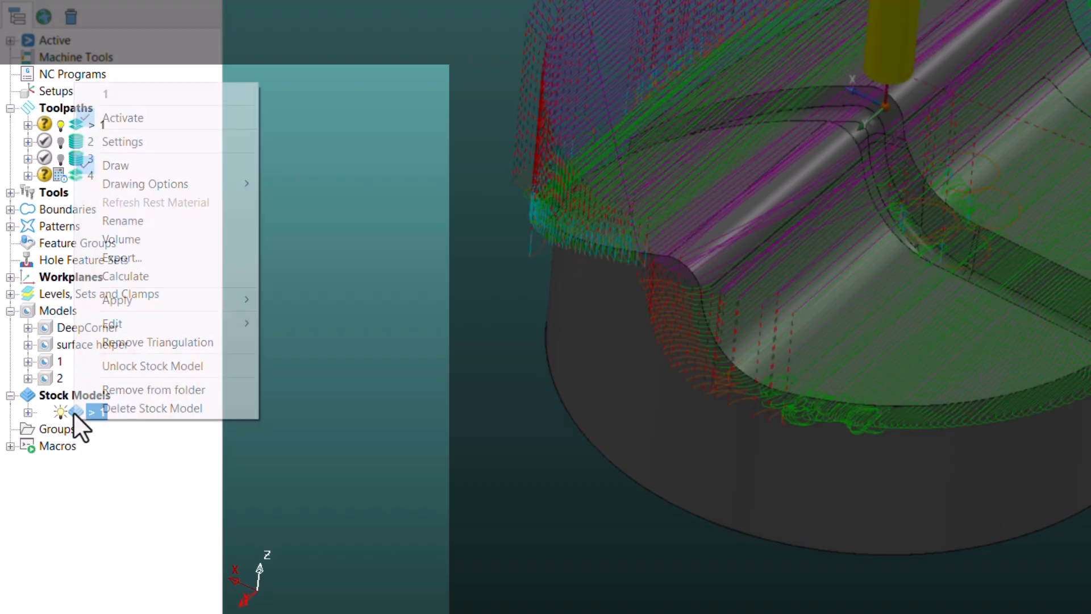
mouse_move(187, 298)
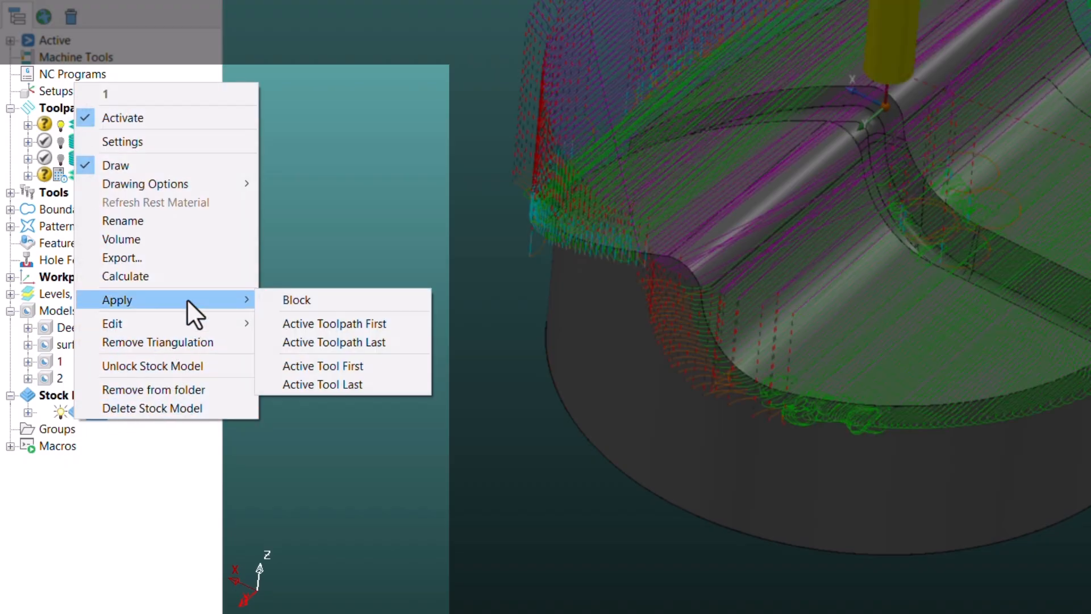
click(366, 324)
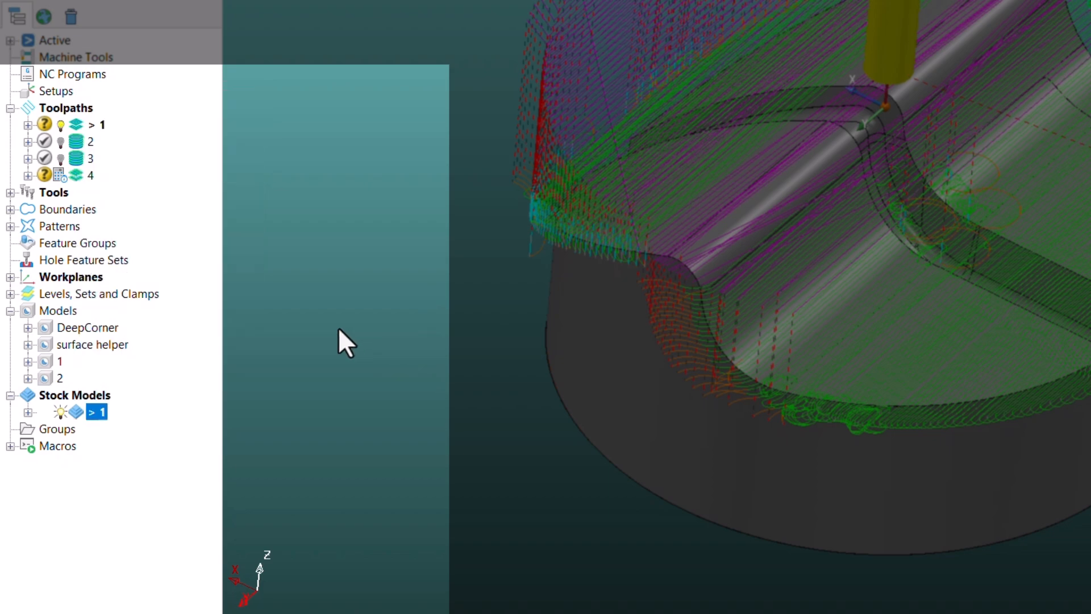
Calculate stock model 1
right_click(74, 409)
mouse_move(161, 311)
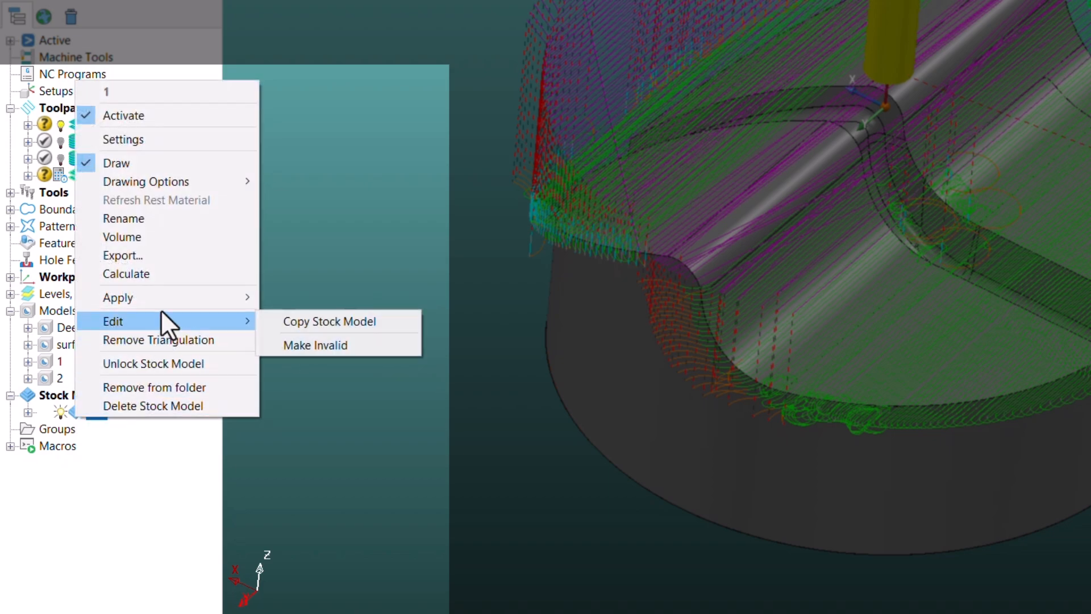
click(172, 275)
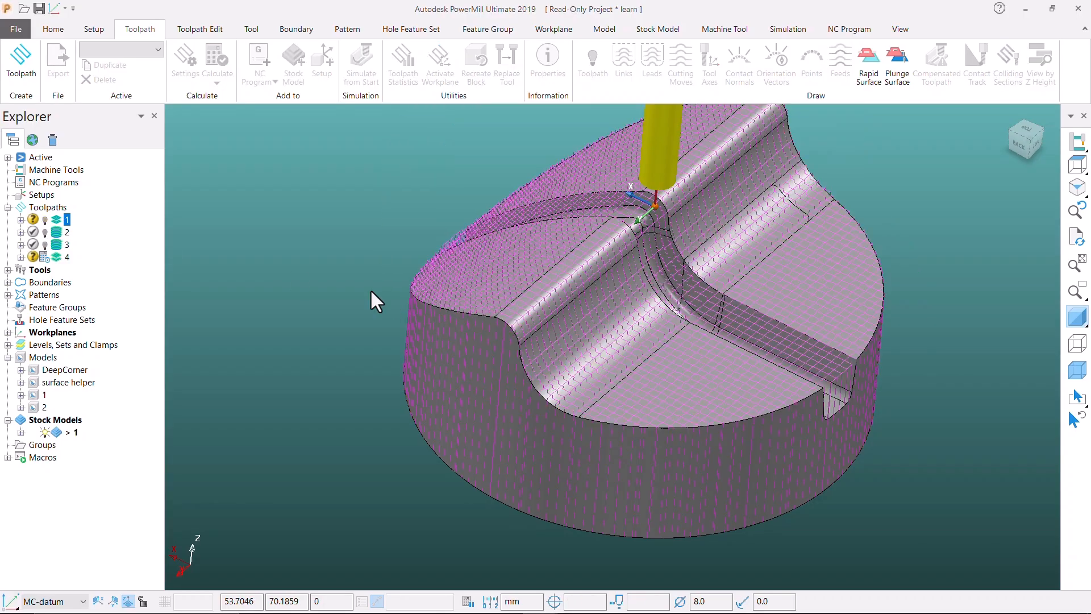
Examine the calculated stock model around the main groove, with the part's shading off and on
middle_drag(370, 288, 625, 442)
scroll(741, 410, up, 4)
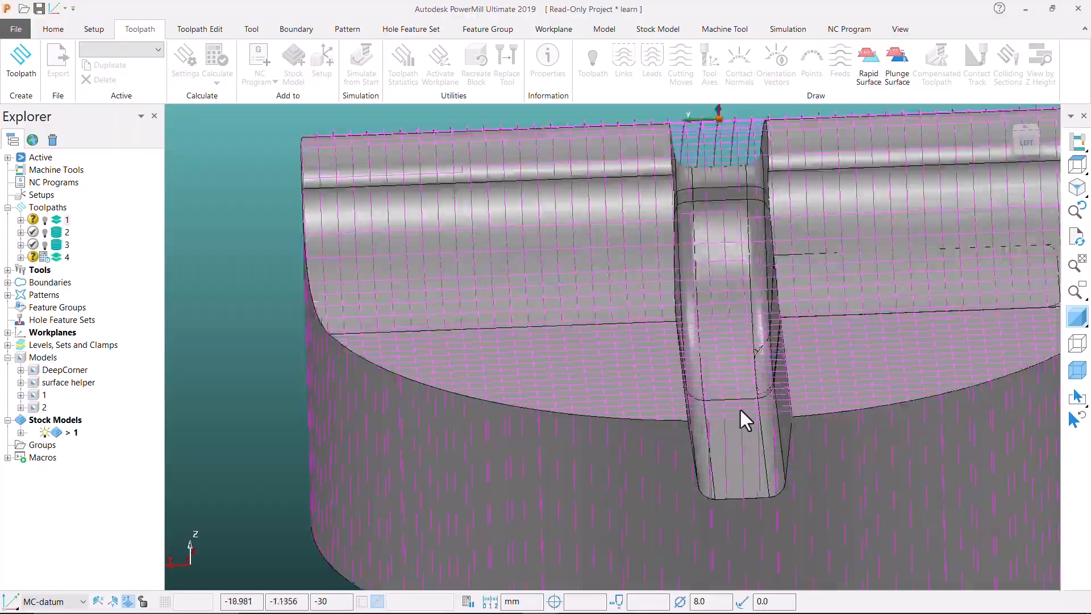
middle_drag(741, 410, 543, 437)
click(1080, 311)
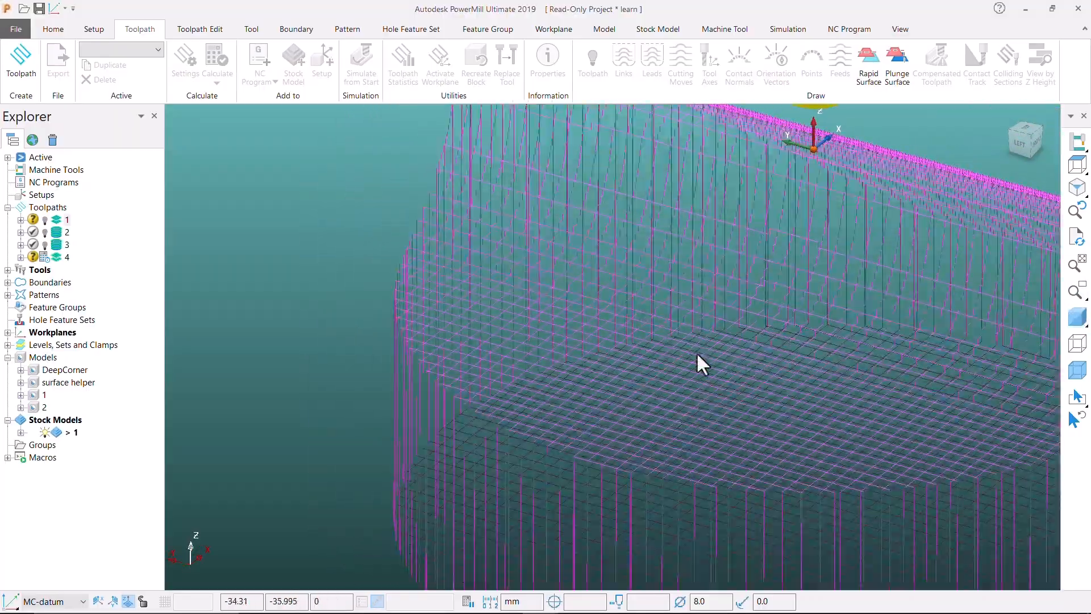
scroll(696, 353, down, 3)
mouse_move(752, 385)
middle_down()
mouse_move(463, 355)
mouse_move(613, 384)
mouse_move(711, 429)
middle_up()
click(1073, 316)
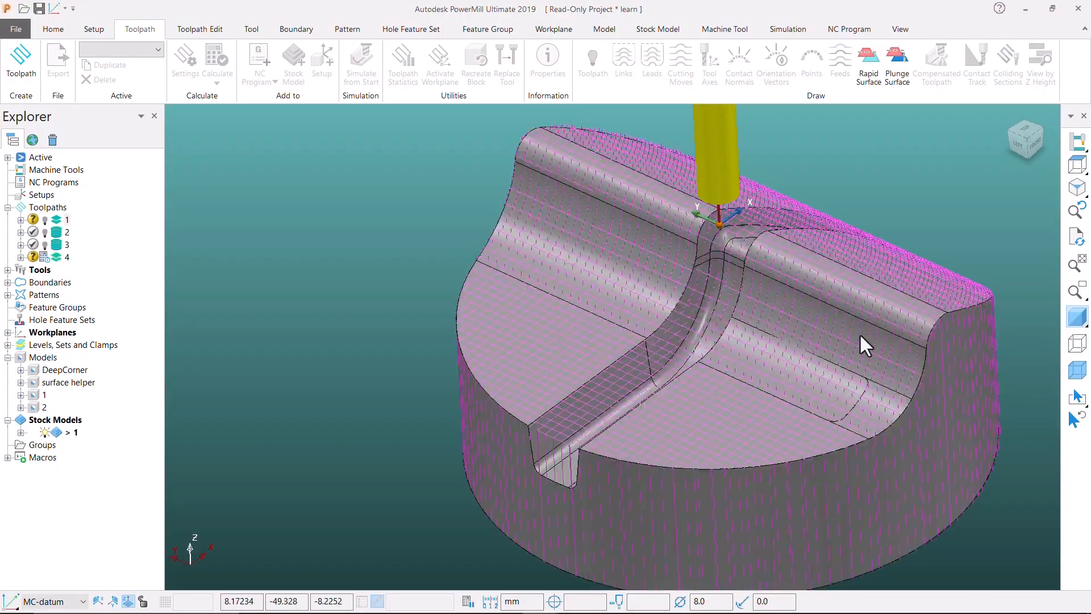
scroll(617, 339, down, 2)
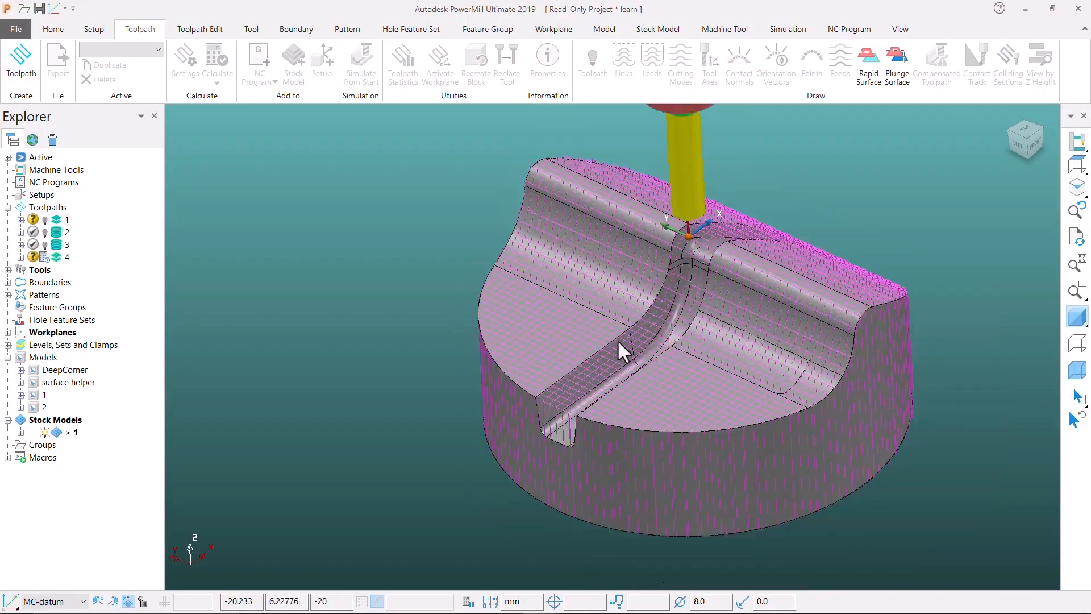
Set toolpath 4's rest machining to Stock model 1 with state 1, and hide the stock model
right_click(58, 259)
click(94, 242)
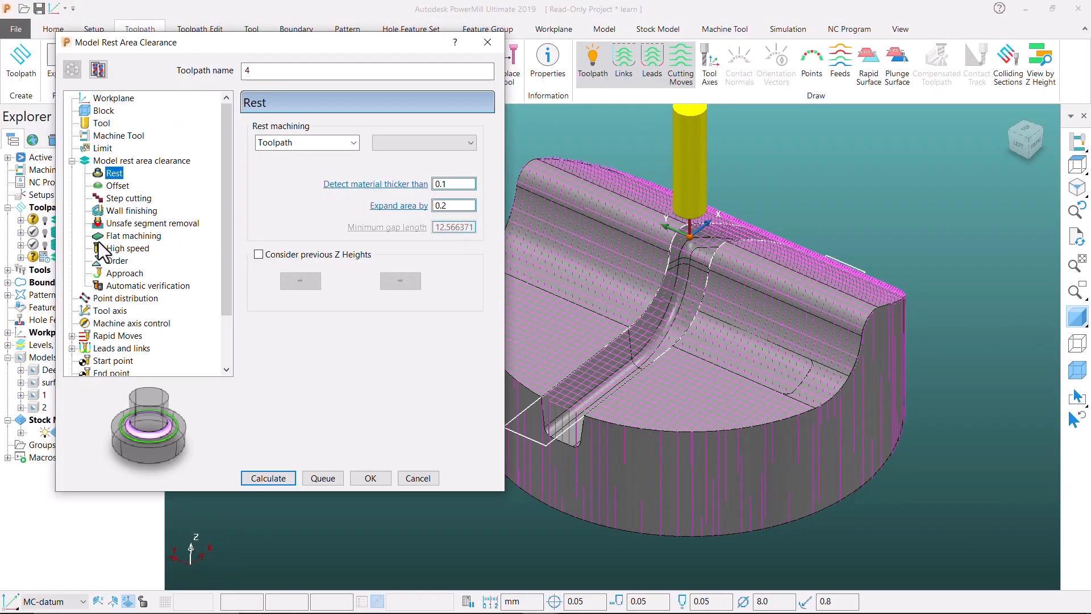
click(326, 145)
click(295, 171)
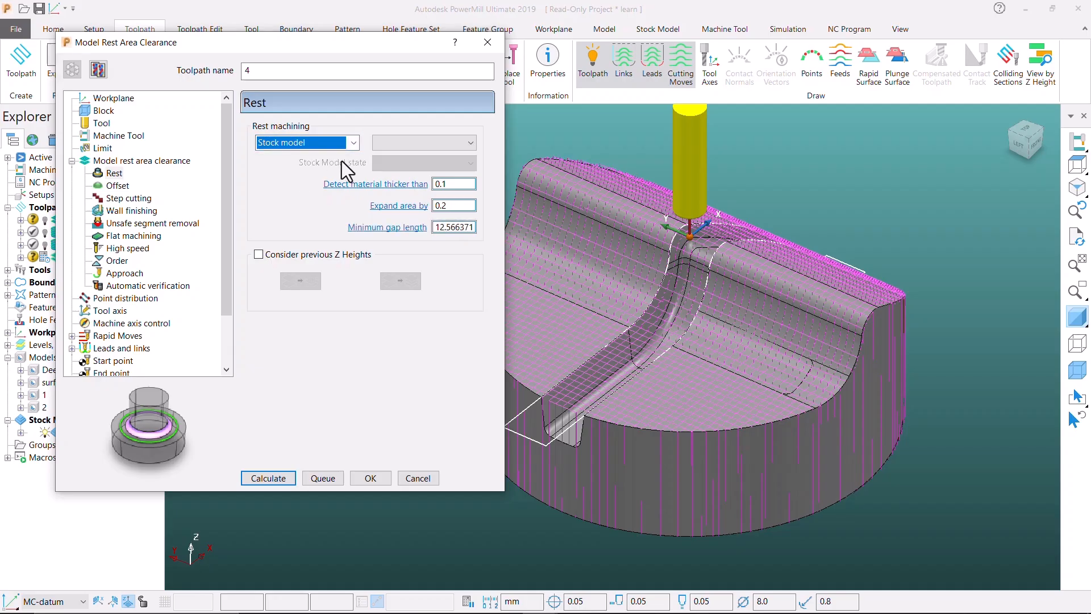
click(395, 147)
click(396, 168)
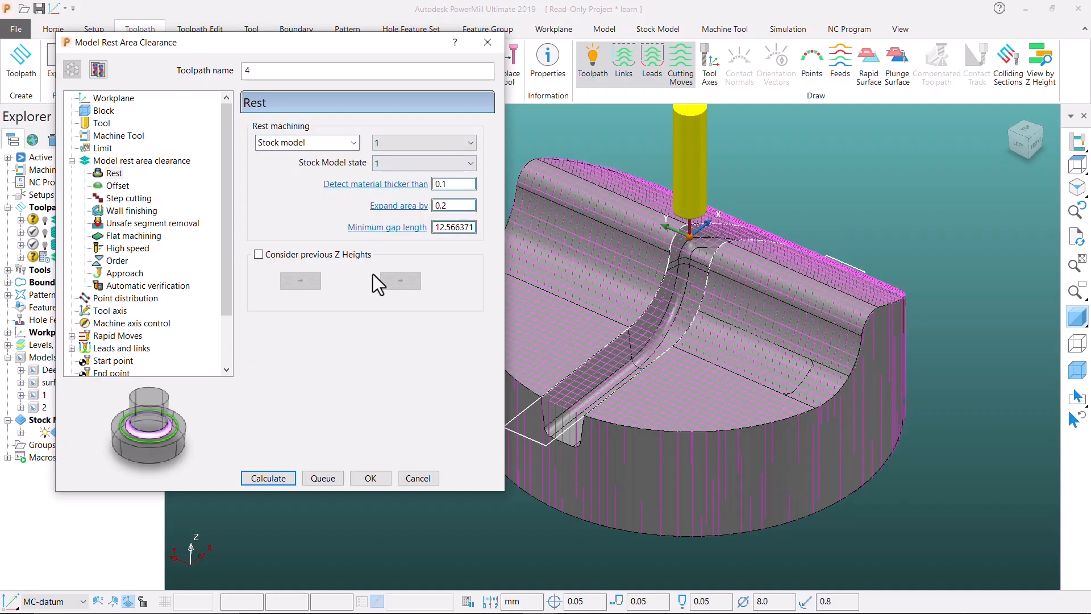
scroll(734, 359, down, 1)
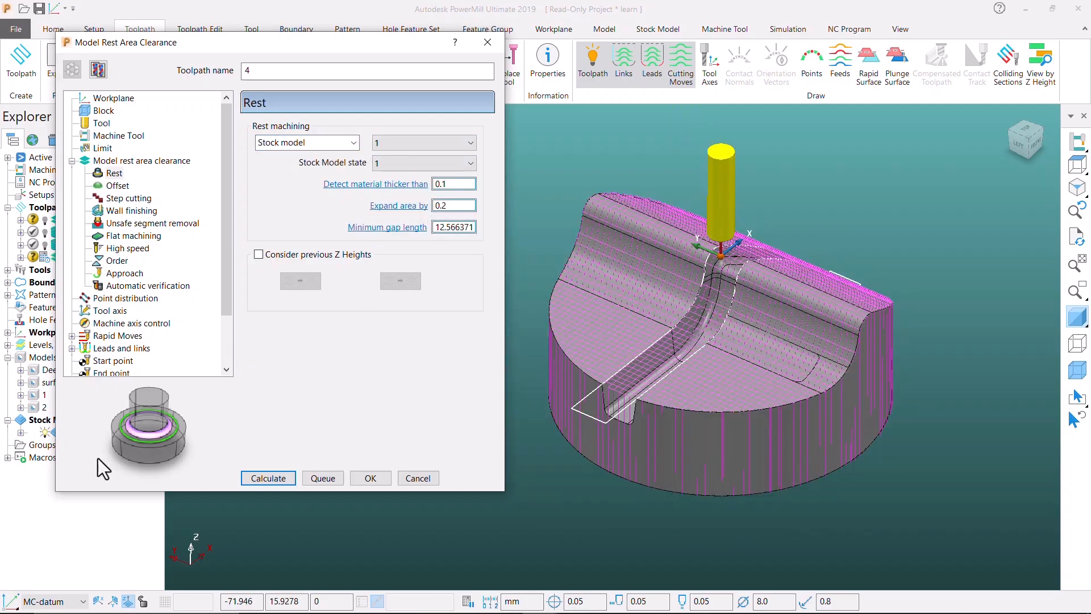
click(42, 432)
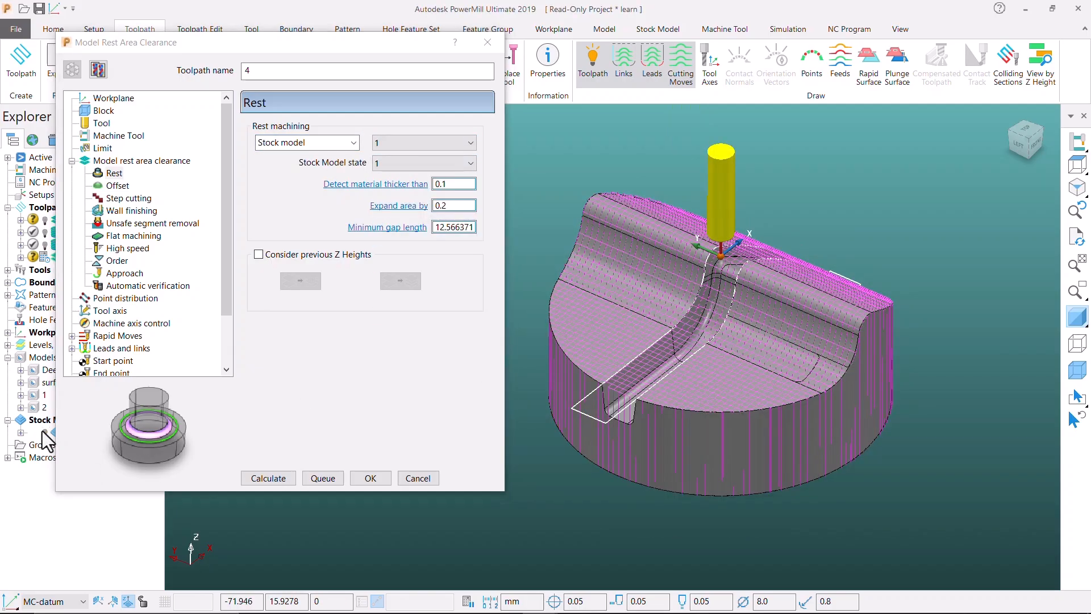
Set the first-choice lead-in of toolpath 4 to Extended move
click(118, 187)
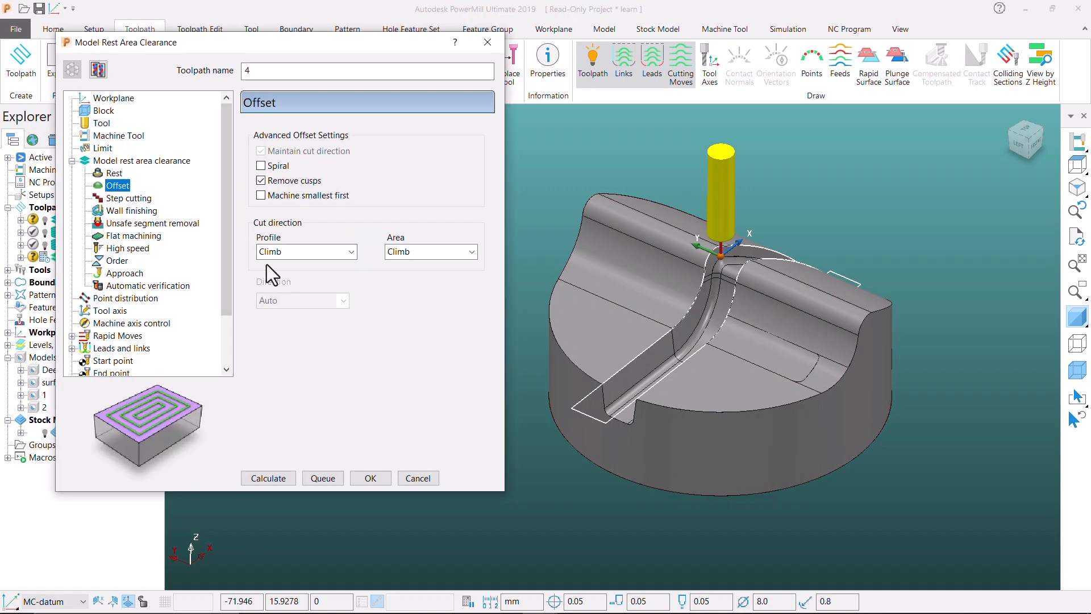
click(103, 347)
click(121, 299)
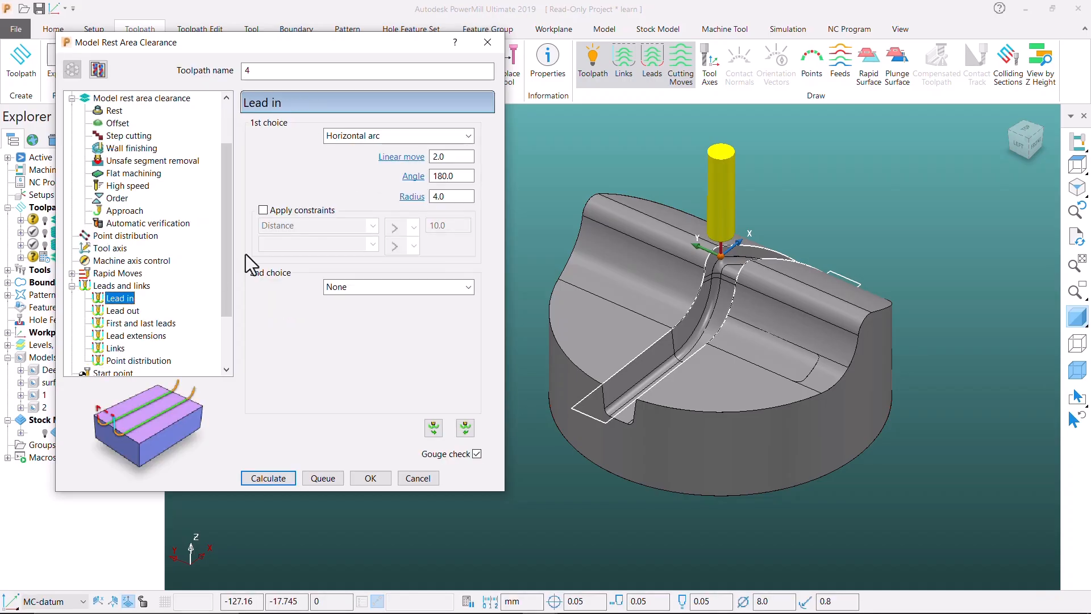
click(390, 141)
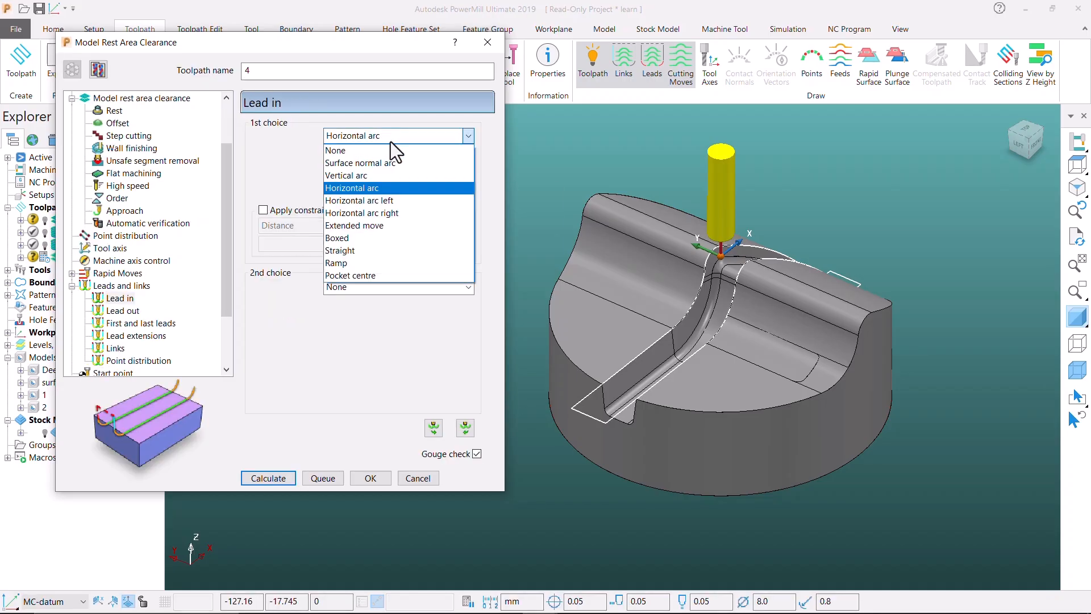
click(401, 225)
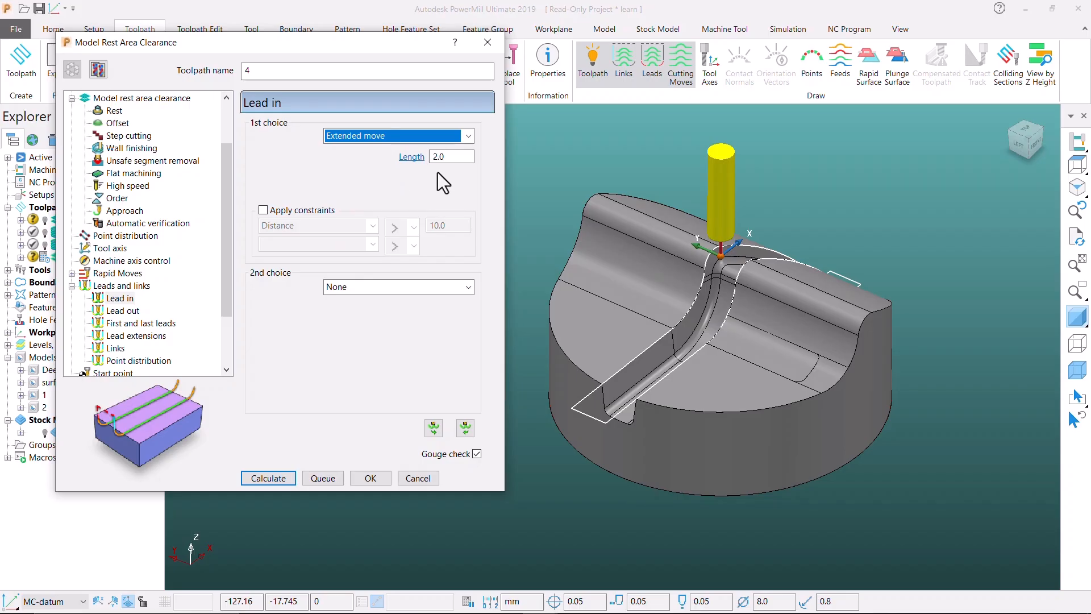
Set both the first and second link choices to Circular arc and calculate toolpath 4
click(122, 310)
click(116, 348)
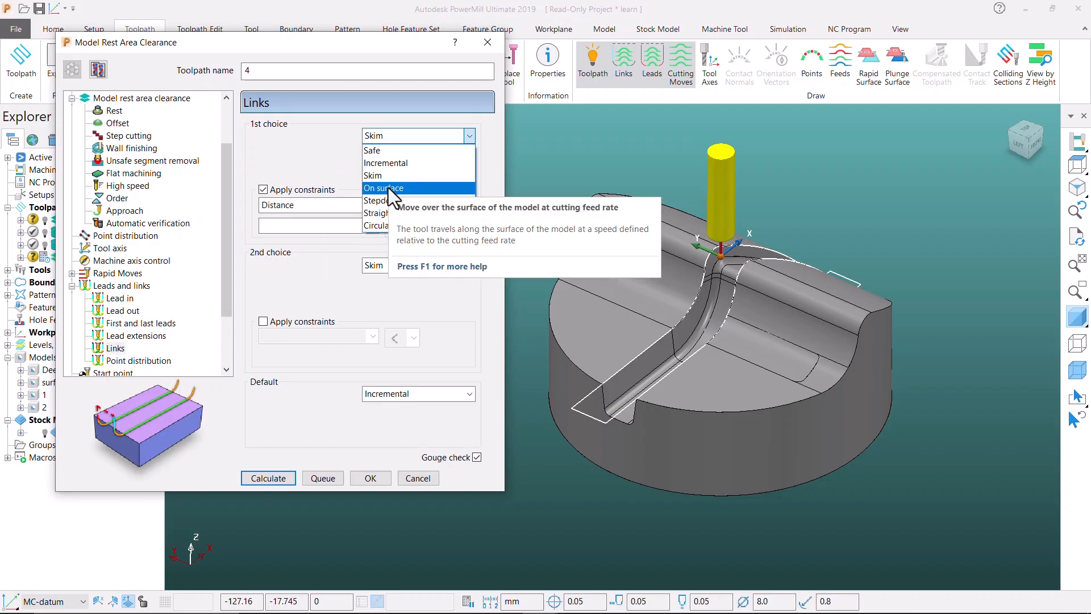
click(389, 226)
click(393, 265)
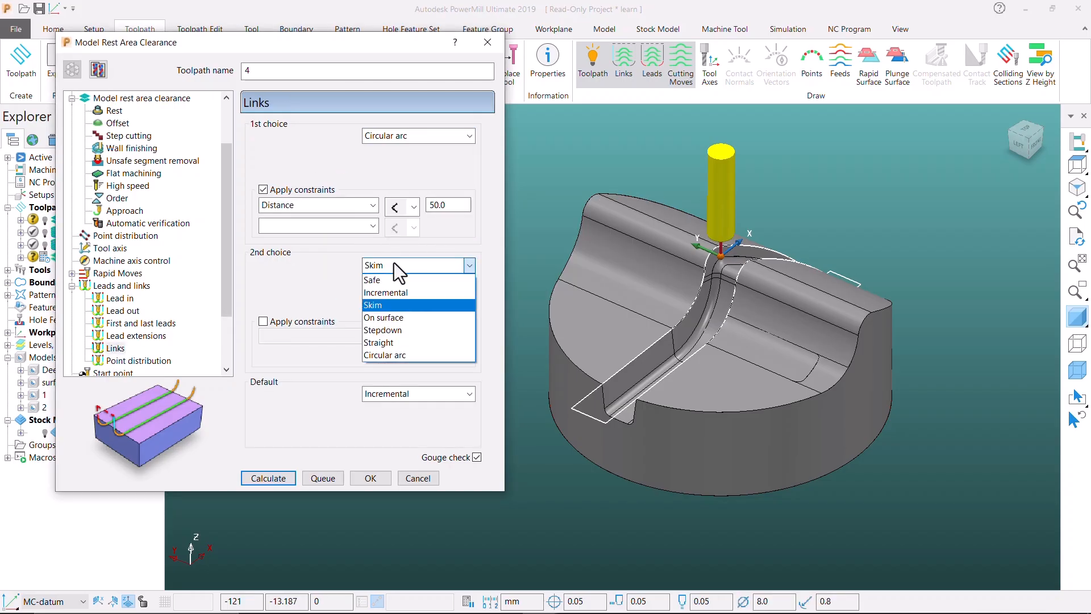
click(401, 356)
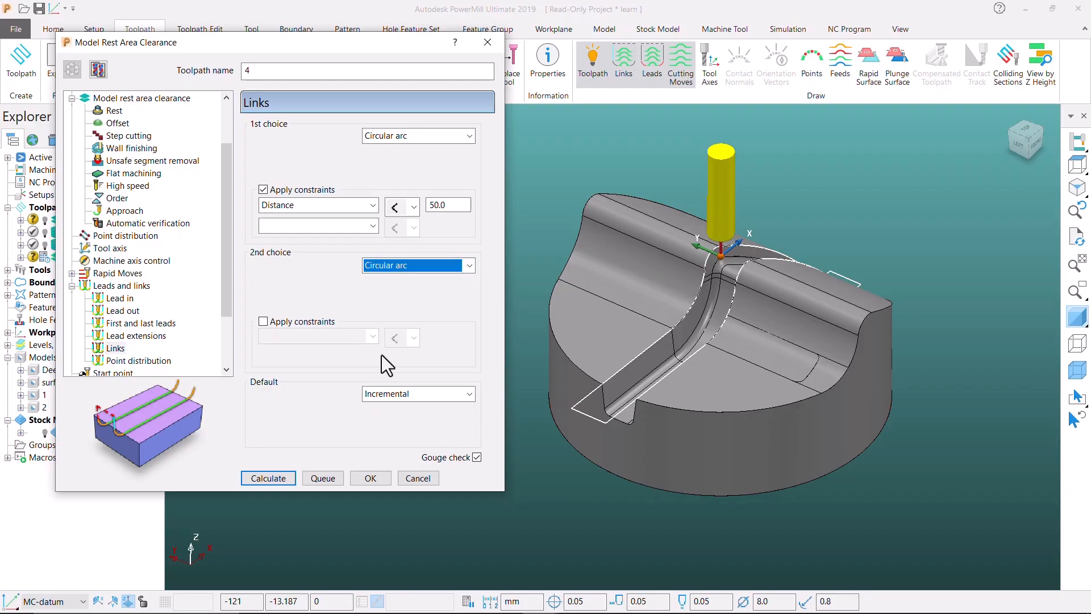
click(312, 478)
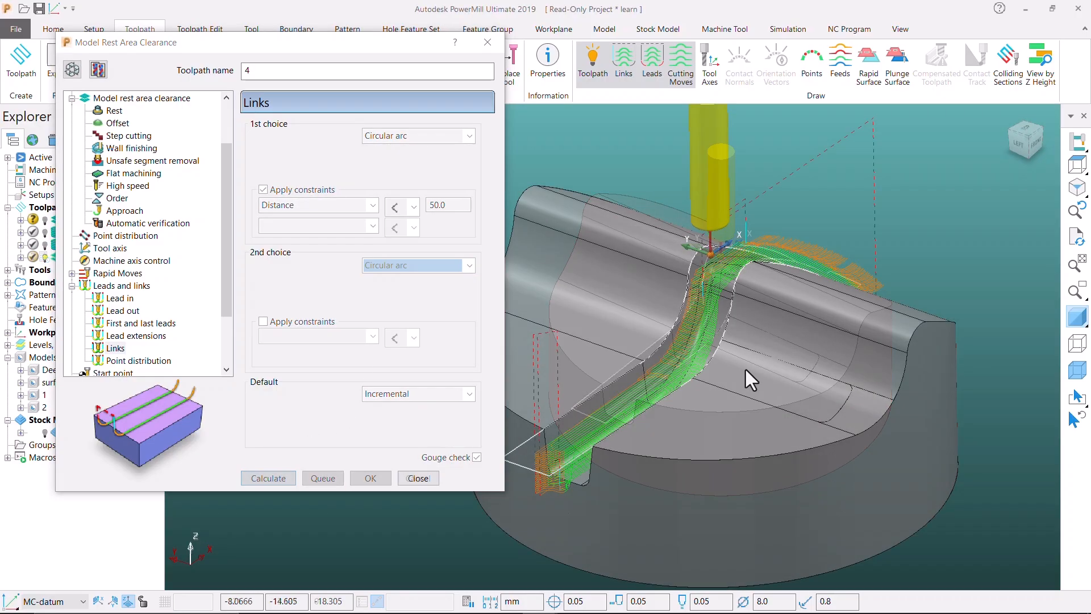
Examine the leads, links and cutting moves of toolpath 4 along the groove and at both of its ends
scroll(728, 278, up, 5)
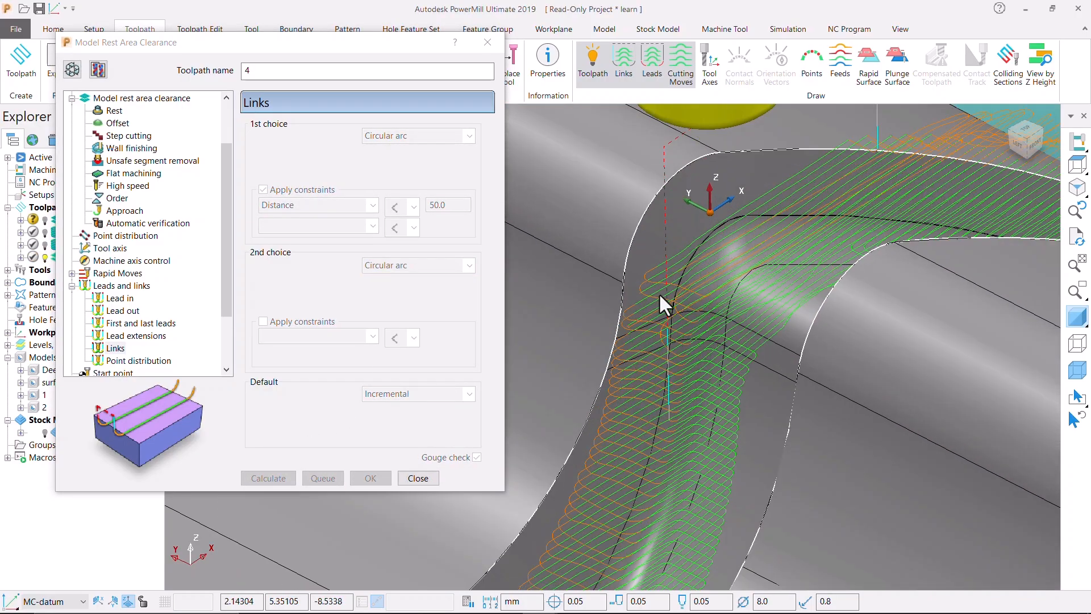
middle_drag(594, 294, 616, 476)
scroll(781, 314, down, 5)
scroll(628, 479, up, 5)
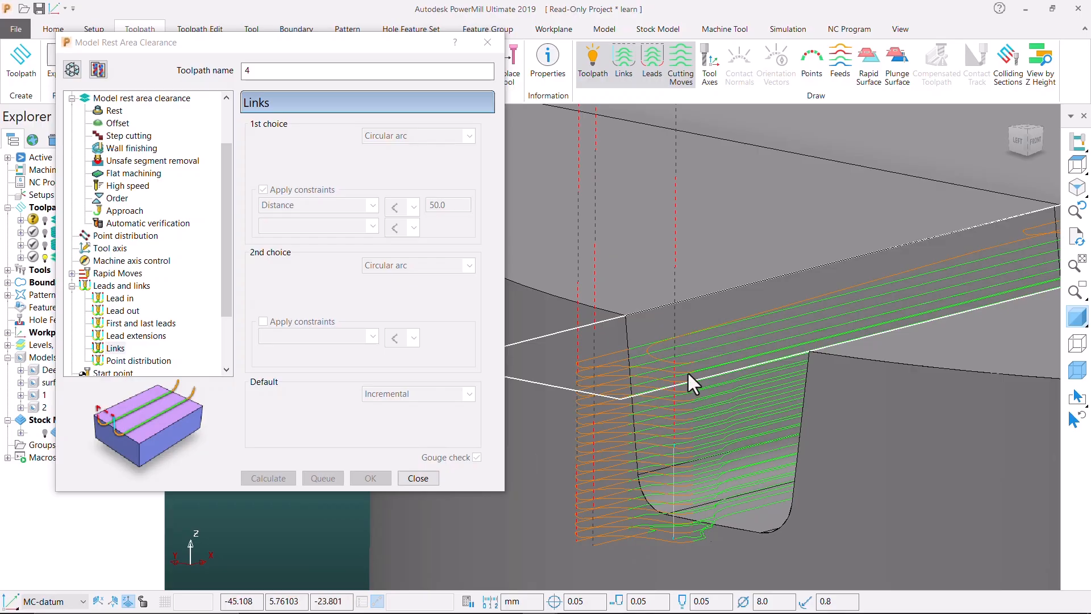
scroll(690, 398, down, 8)
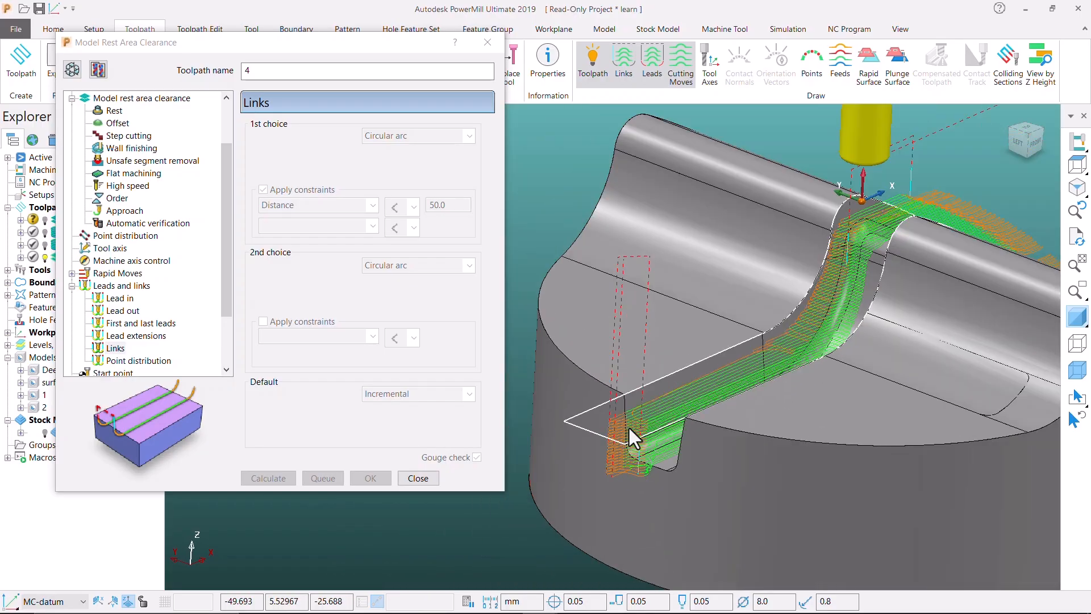
middle_drag(980, 358, 550, 405)
scroll(902, 366, up, 4)
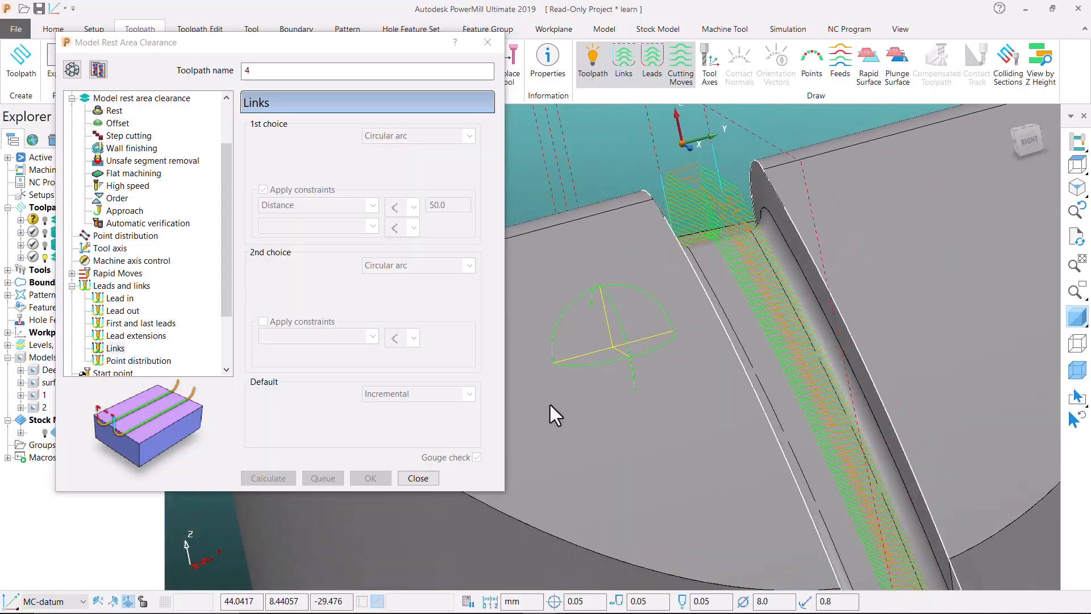
scroll(759, 390, up, 4)
middle_drag(758, 390, 840, 381)
scroll(979, 342, down, 5)
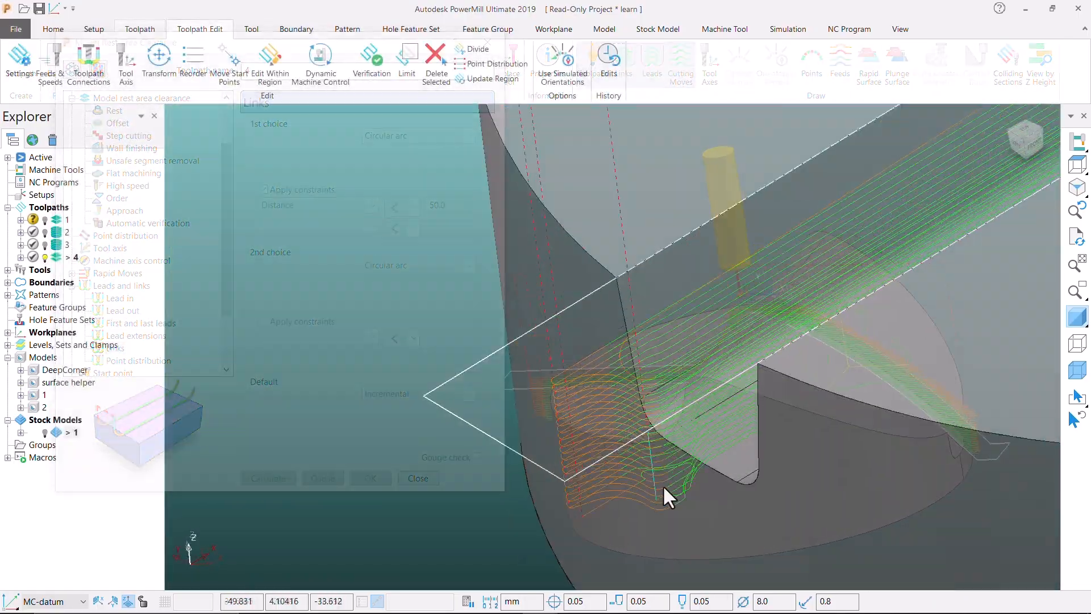
Delete the stray curved segments of toolpath 4 near the floor at the groove's open end
scroll(681, 472, up, 5)
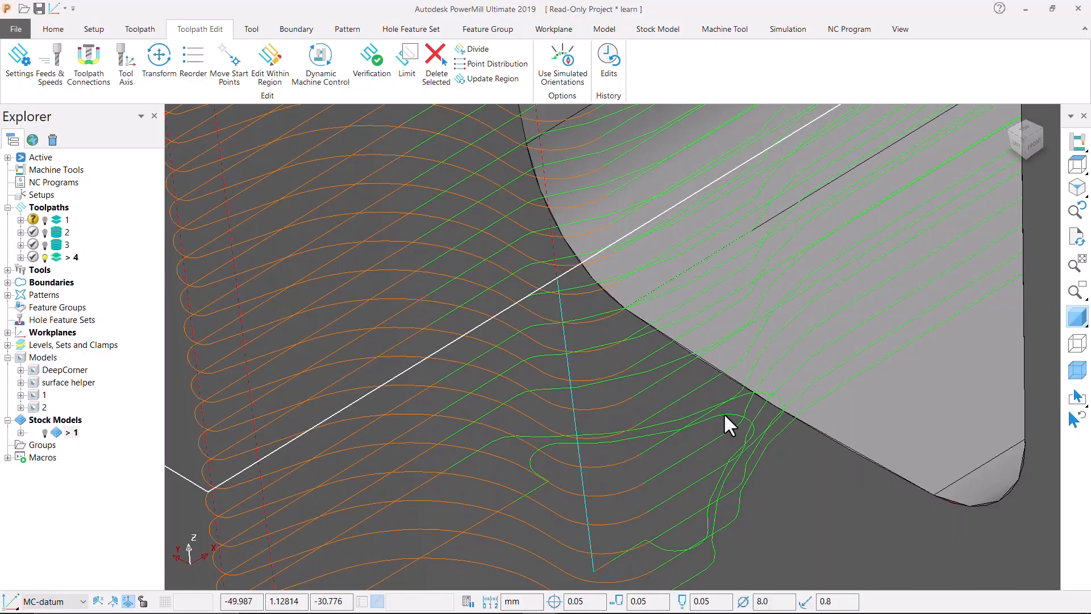
click(724, 414)
click(434, 62)
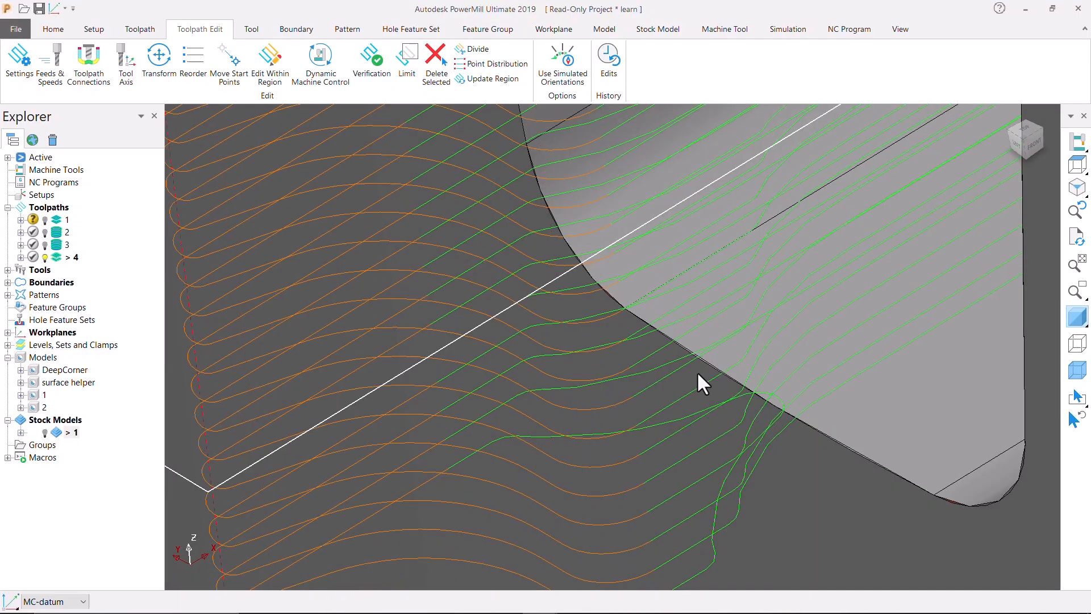
click(741, 390)
click(745, 392)
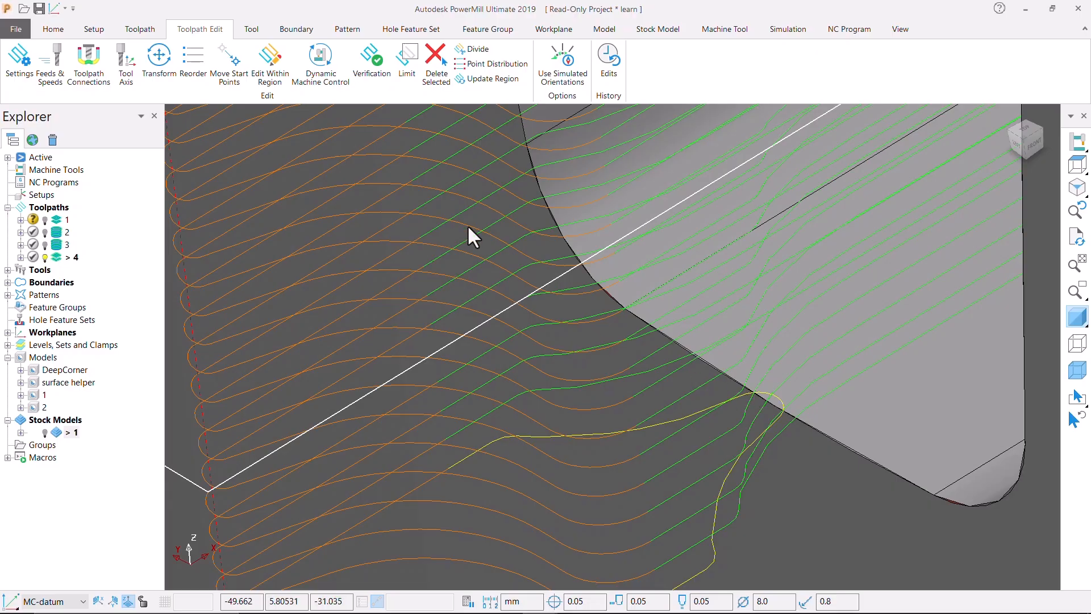
click(437, 84)
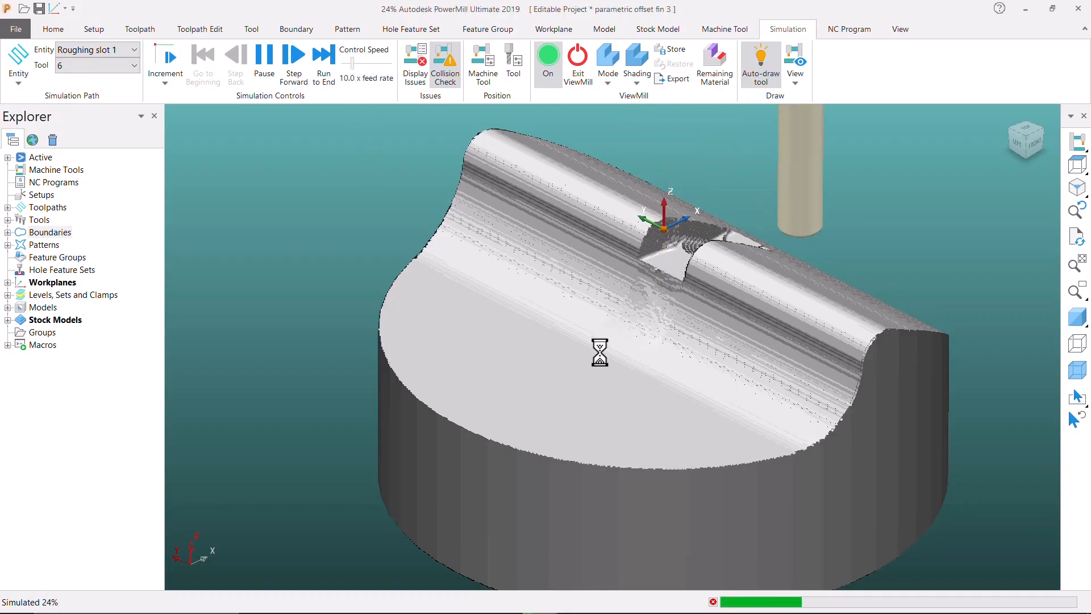
Follow the Roughing slot 1 simulation at a control speed reduced to 4.0 x feed rate and examine the machined groove
middle_drag(596, 353, 165, 373)
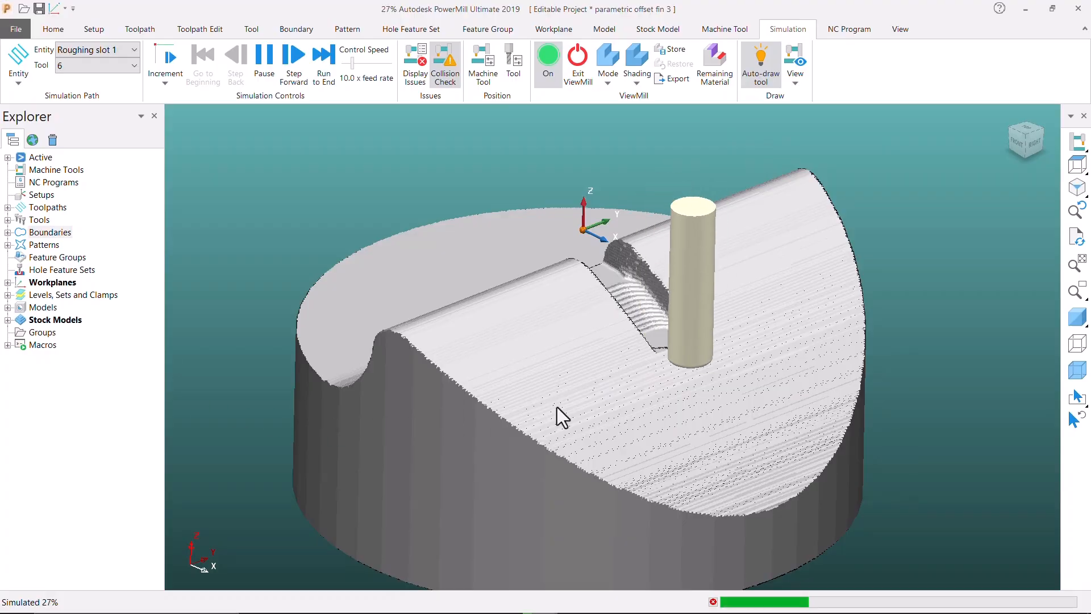
scroll(616, 415, up, 3)
scroll(576, 310, down, 2)
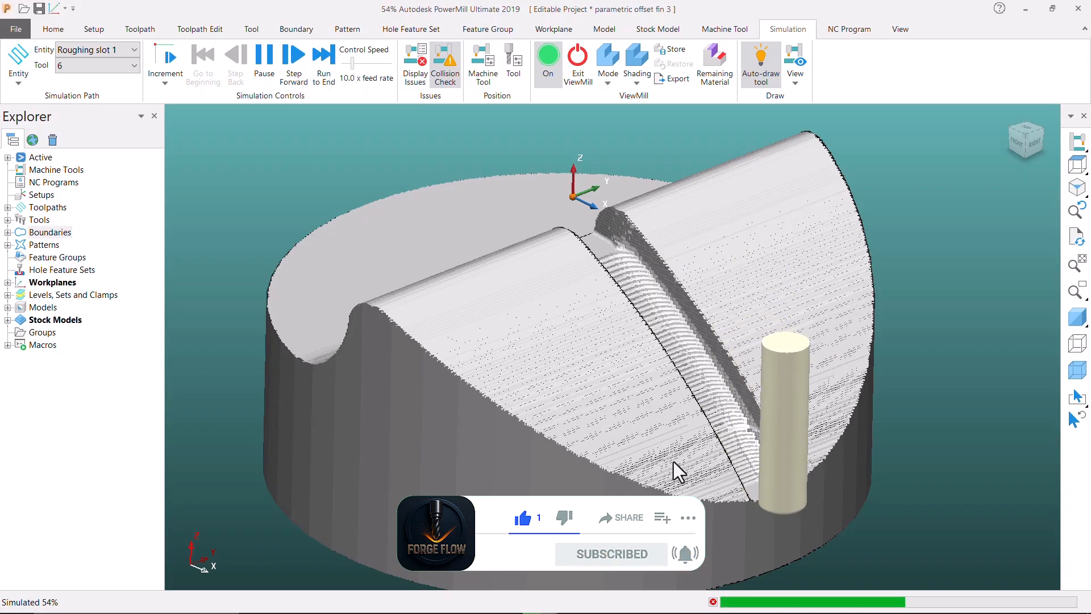
middle_drag(748, 458, 518, 462)
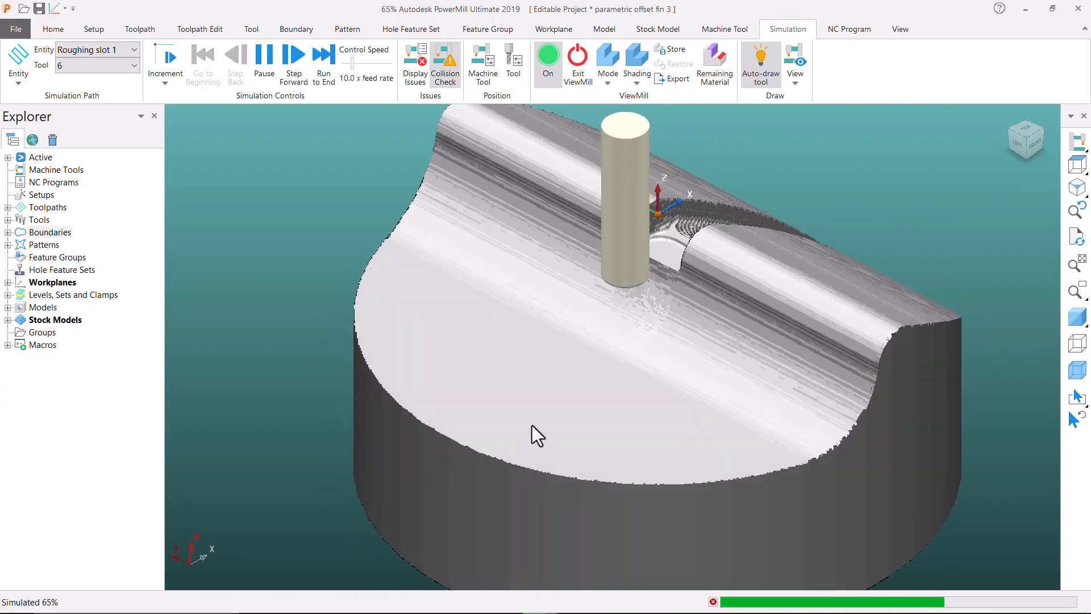
drag(351, 72, 348, 71)
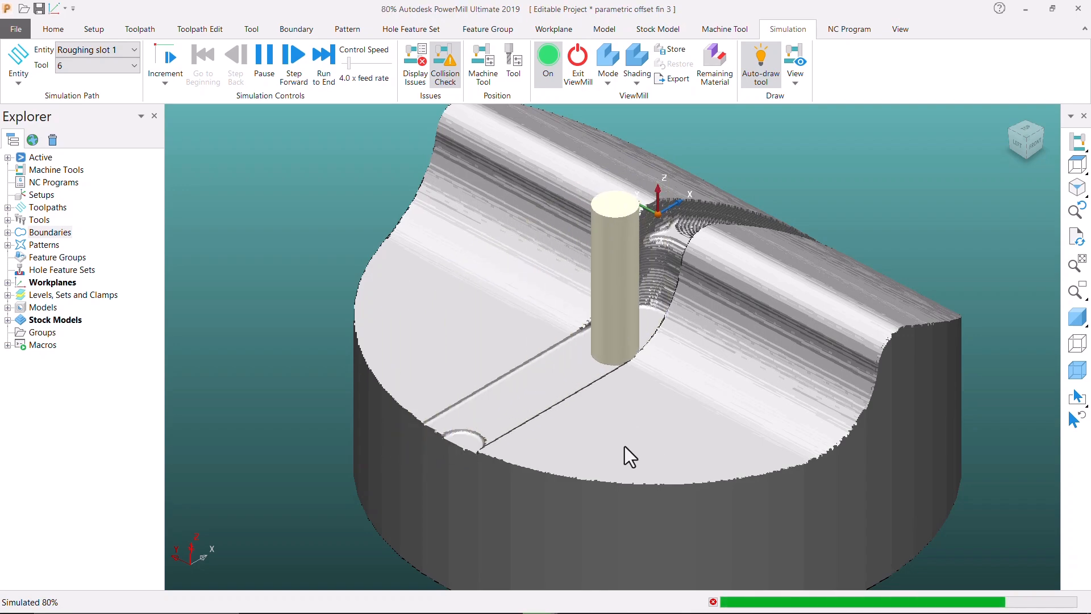
scroll(526, 456, up, 2)
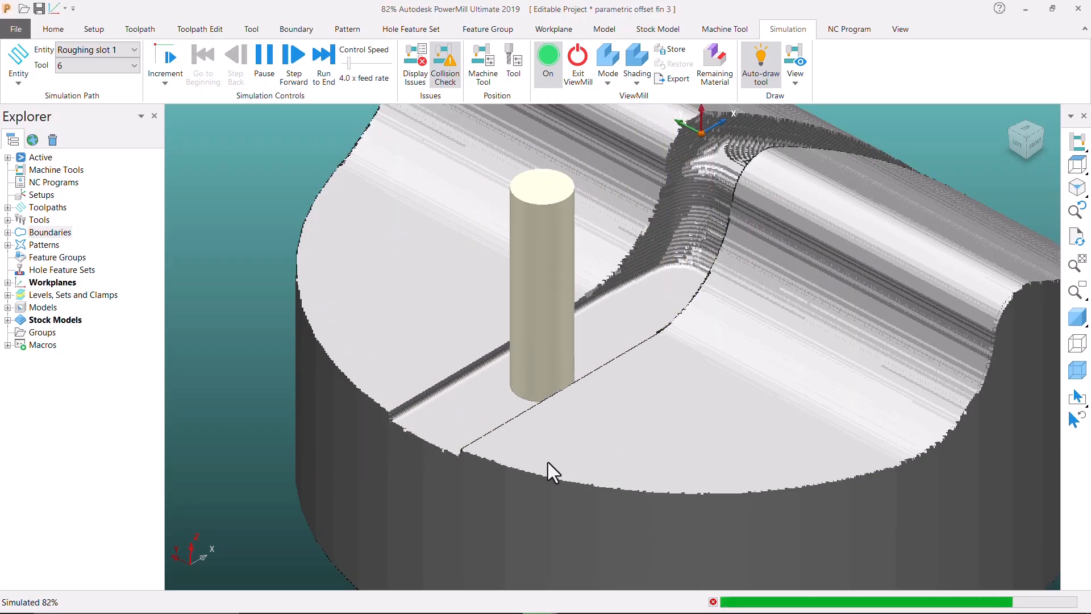
middle_drag(548, 462, 623, 502)
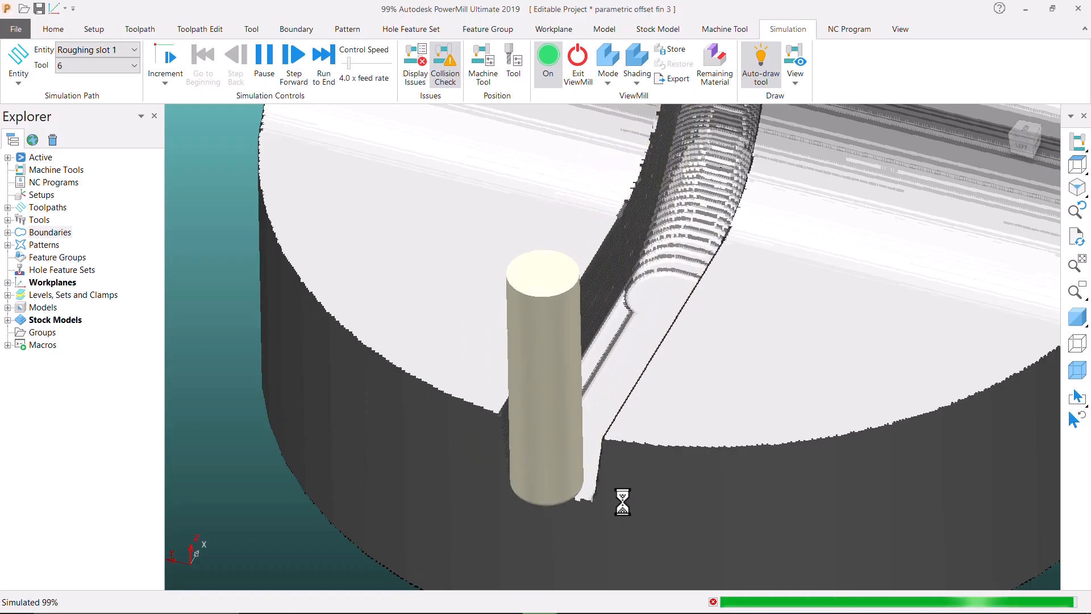
scroll(568, 494, down, 5)
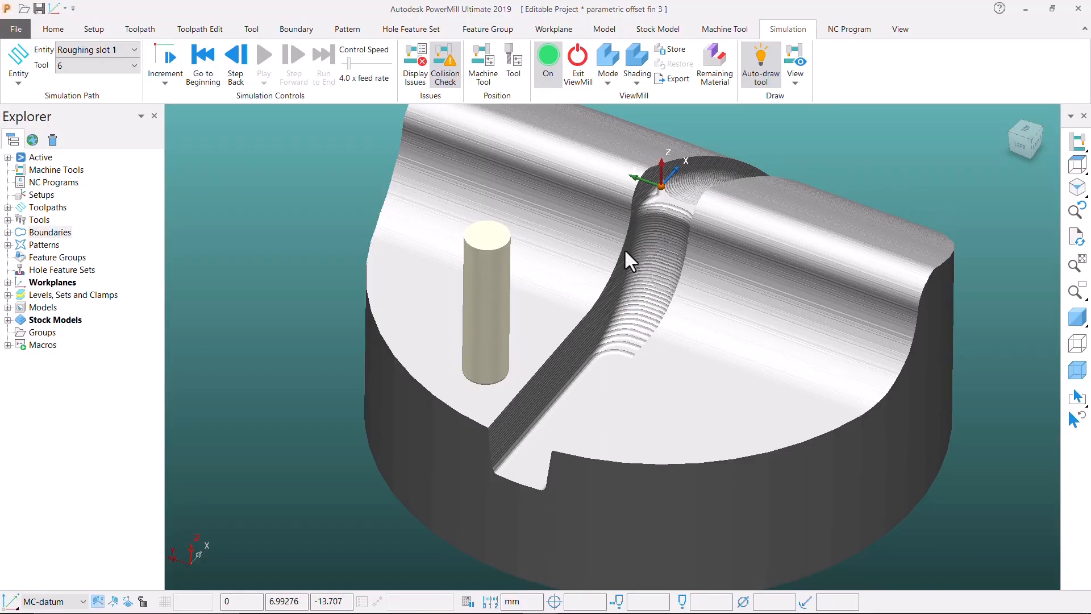
scroll(644, 267, up, 3)
middle_drag(644, 267, 878, 309)
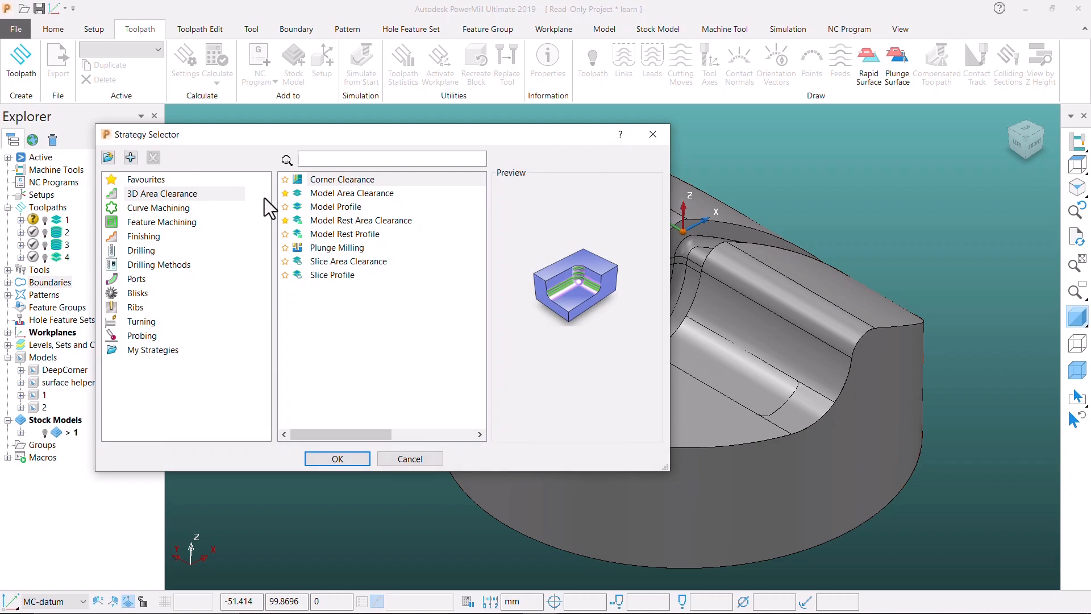
Create a Model Area Clearance toolpath using a new tip radiused tool with 4.0 mm diameter and 0.4 mm tip radius
click(336, 193)
click(336, 458)
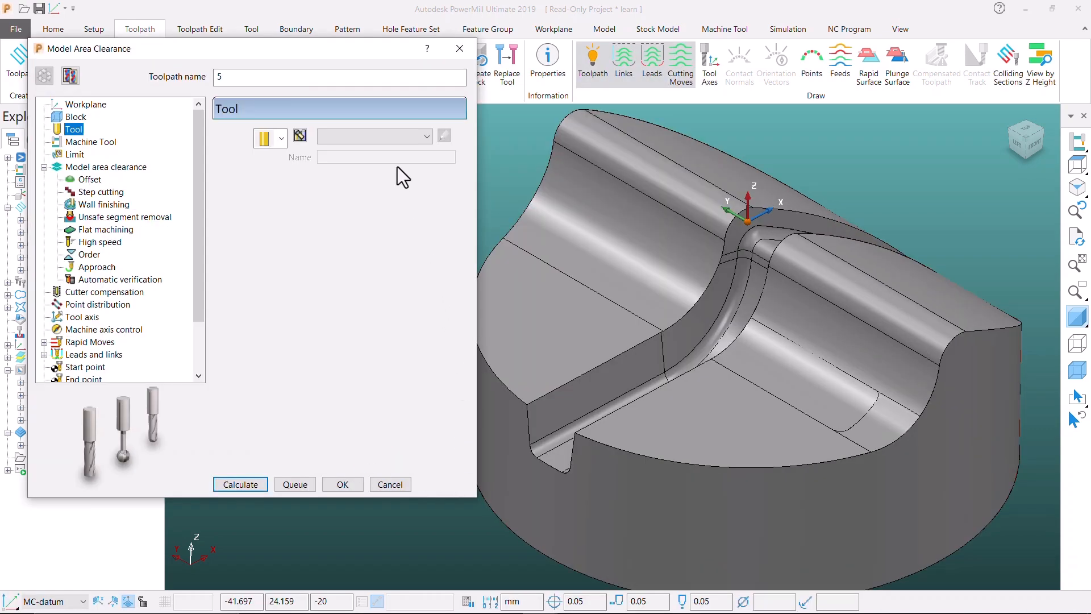
click(374, 142)
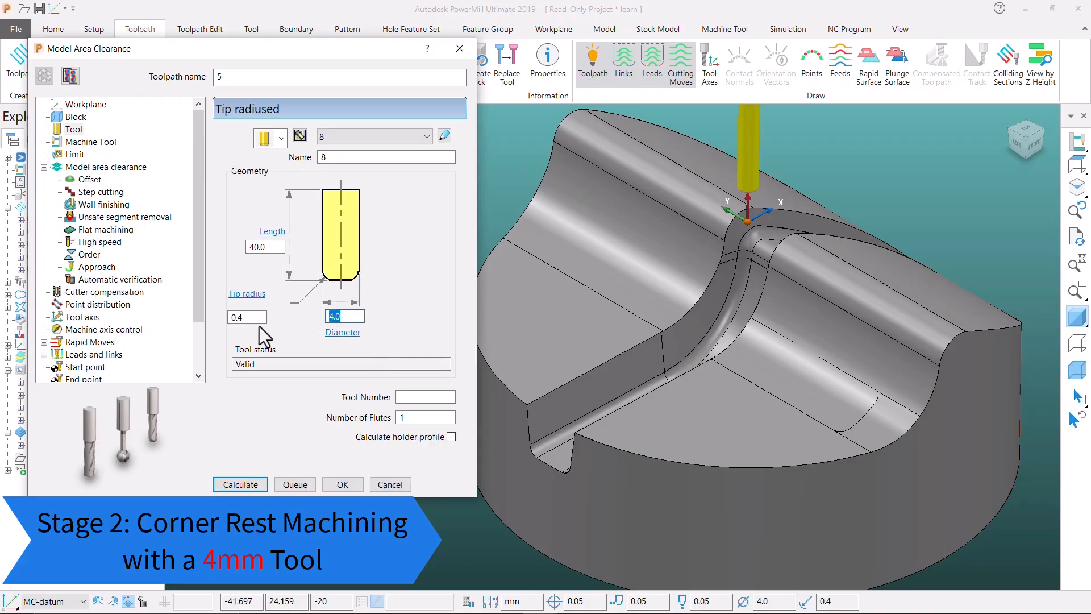
click(250, 317)
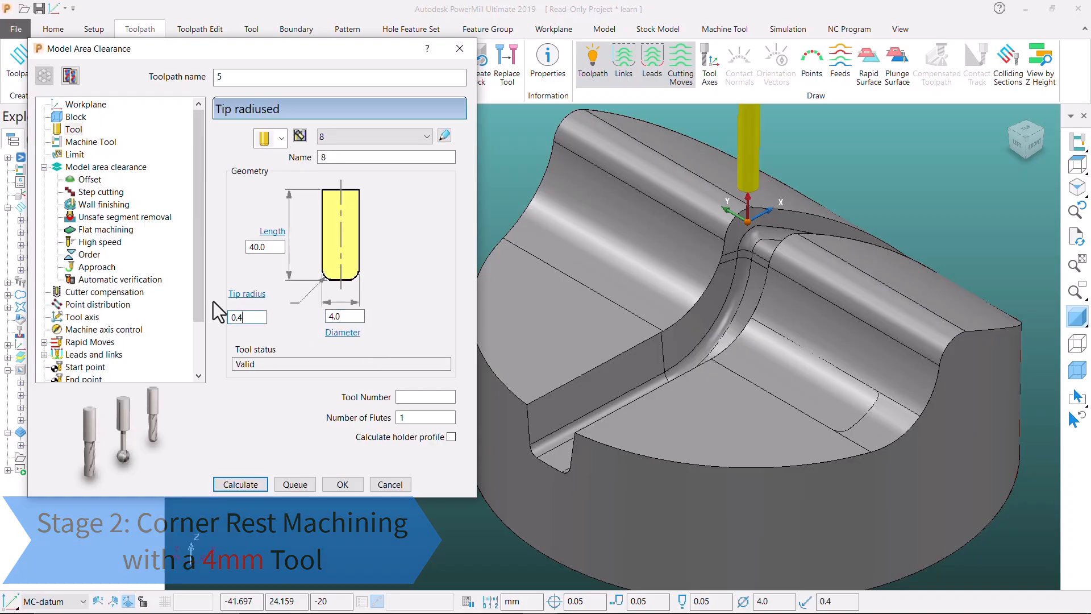
Limit toolpath 5 to boundary 1 and pick its minimum Z, about -43.38, at the groove floor's open end
click(75, 155)
click(291, 162)
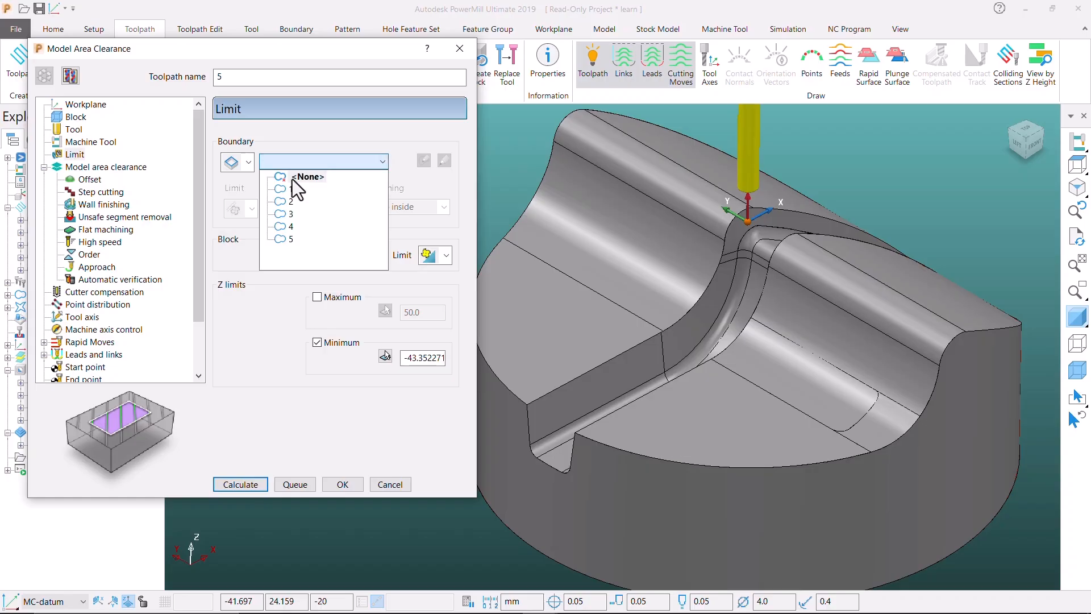
click(289, 189)
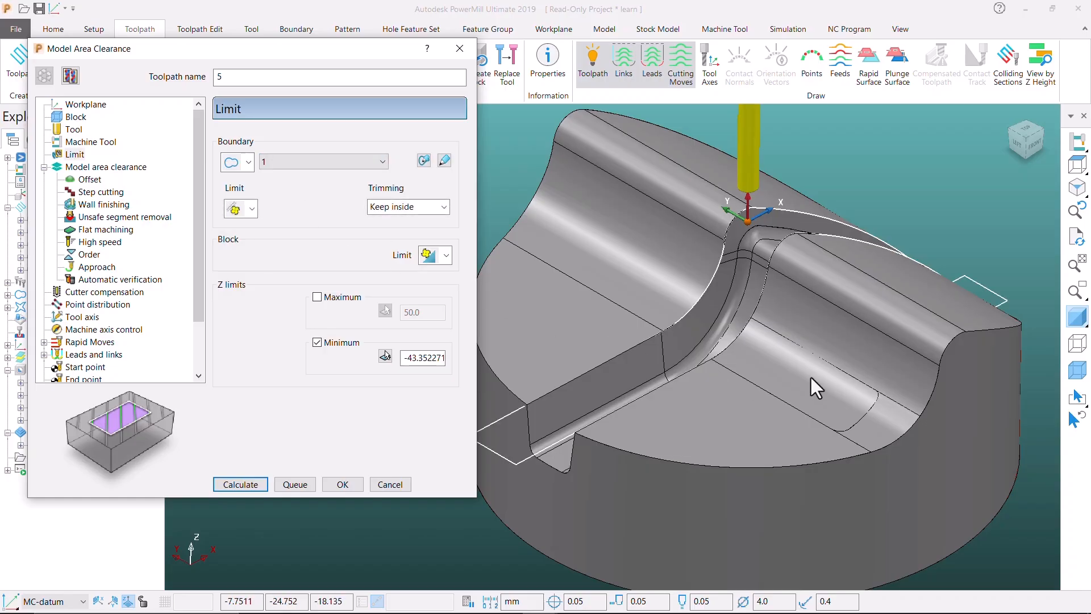
scroll(811, 379, down, 2)
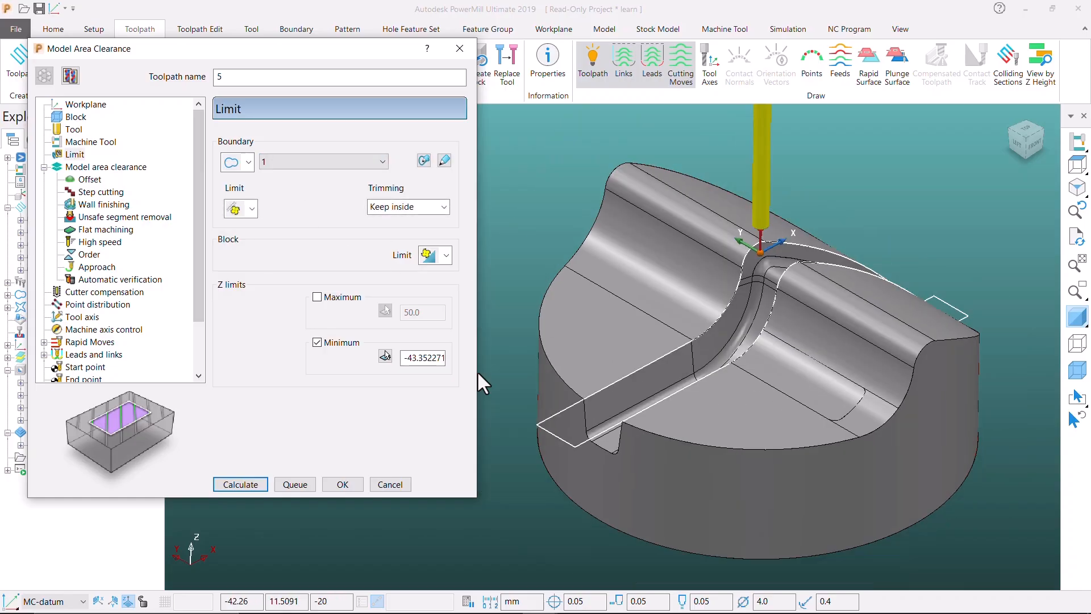
click(385, 356)
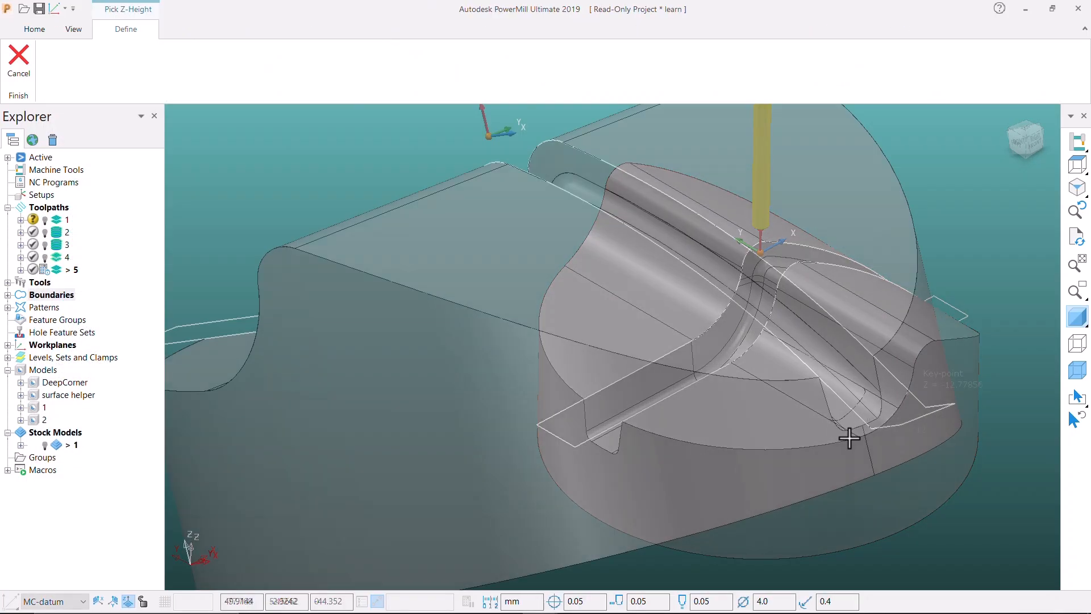
click(855, 421)
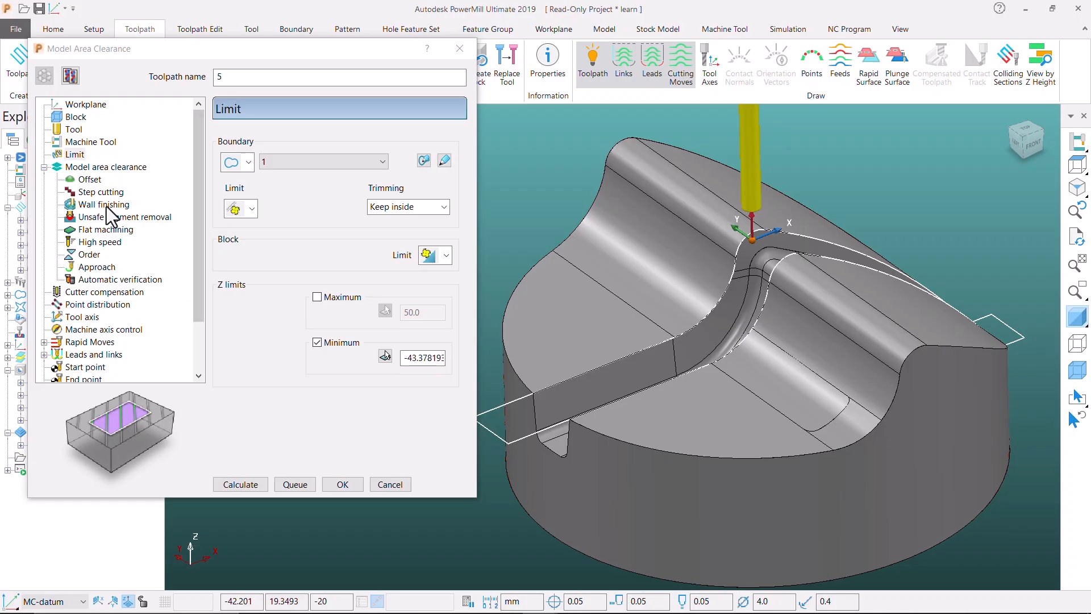
Set toolpath 5's area clearance style to Offset model, with a stepover of 1.0 and a stepdown of 0.2
click(79, 168)
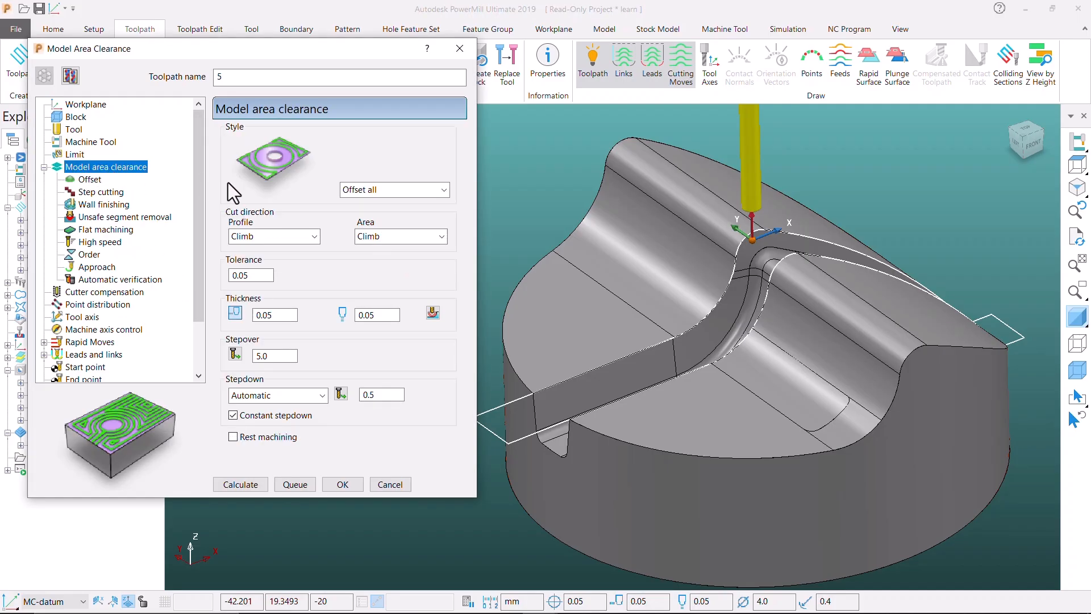
click(352, 190)
click(373, 214)
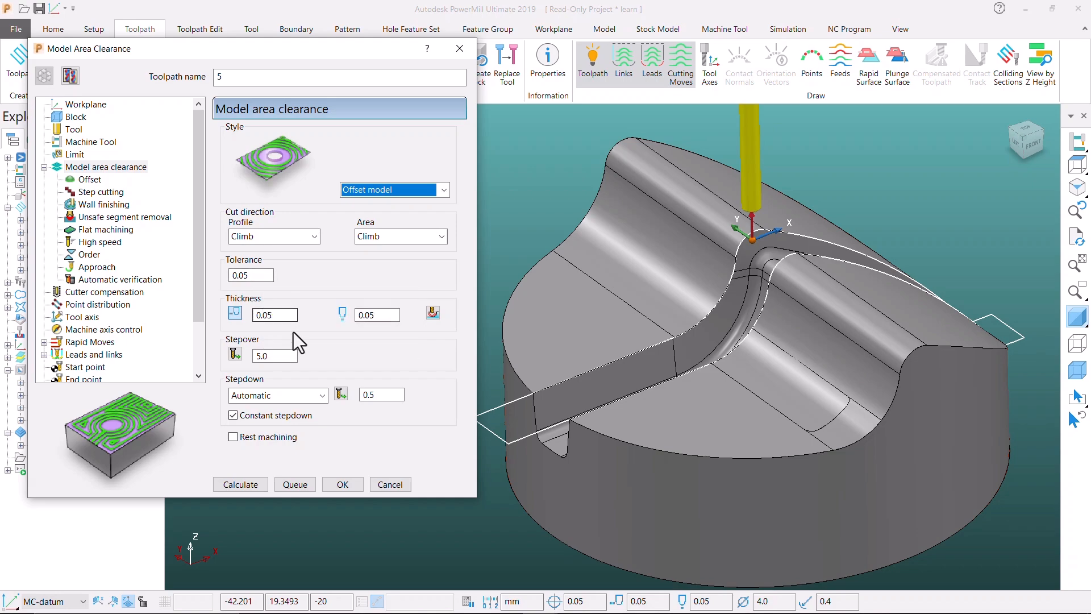
double_click(288, 354)
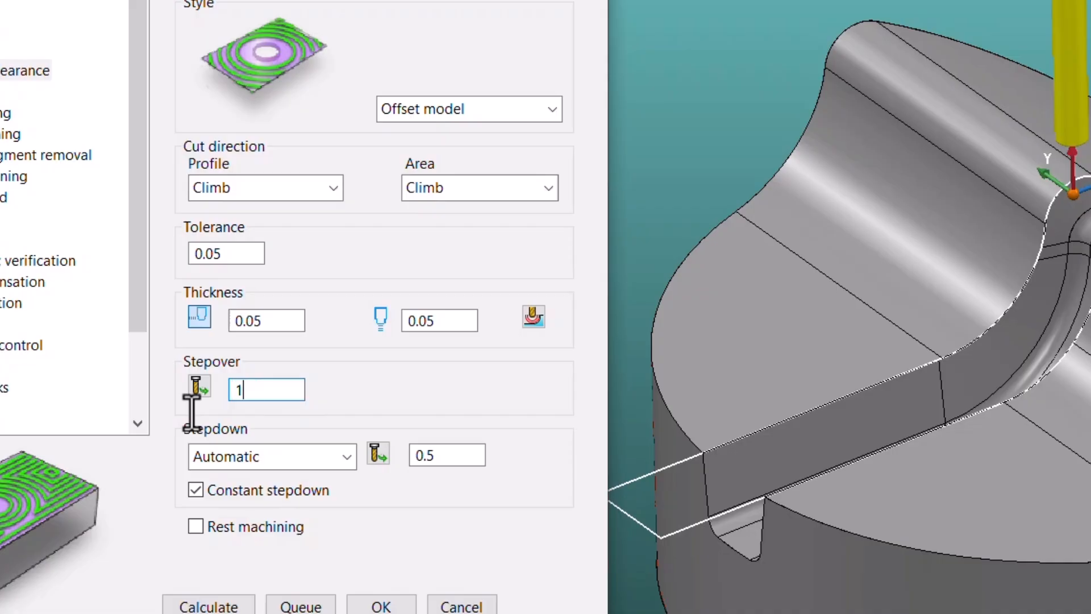
key(Tab)
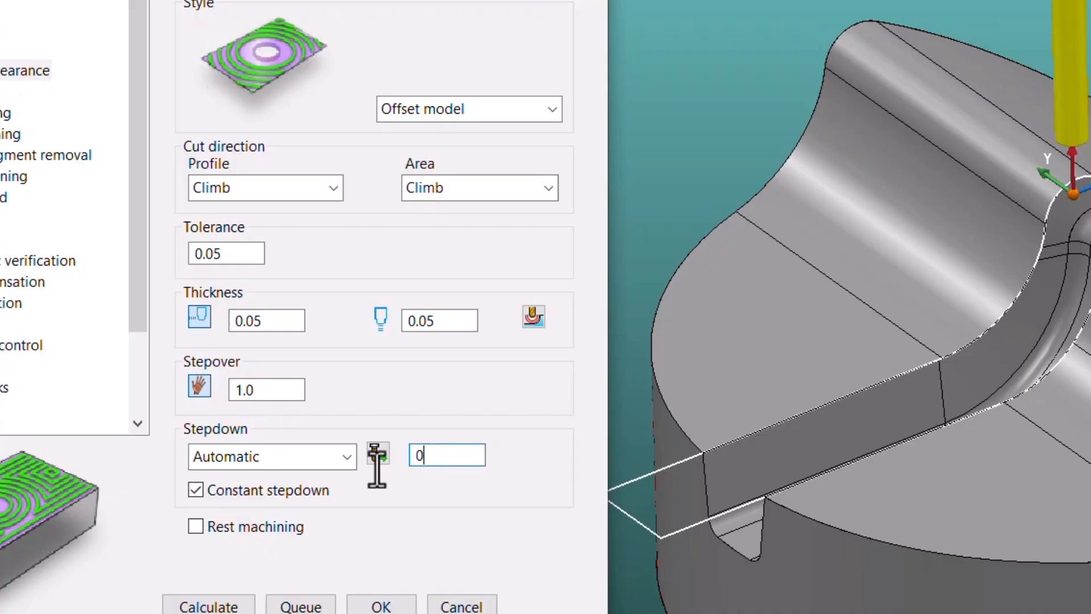
text(0.2)
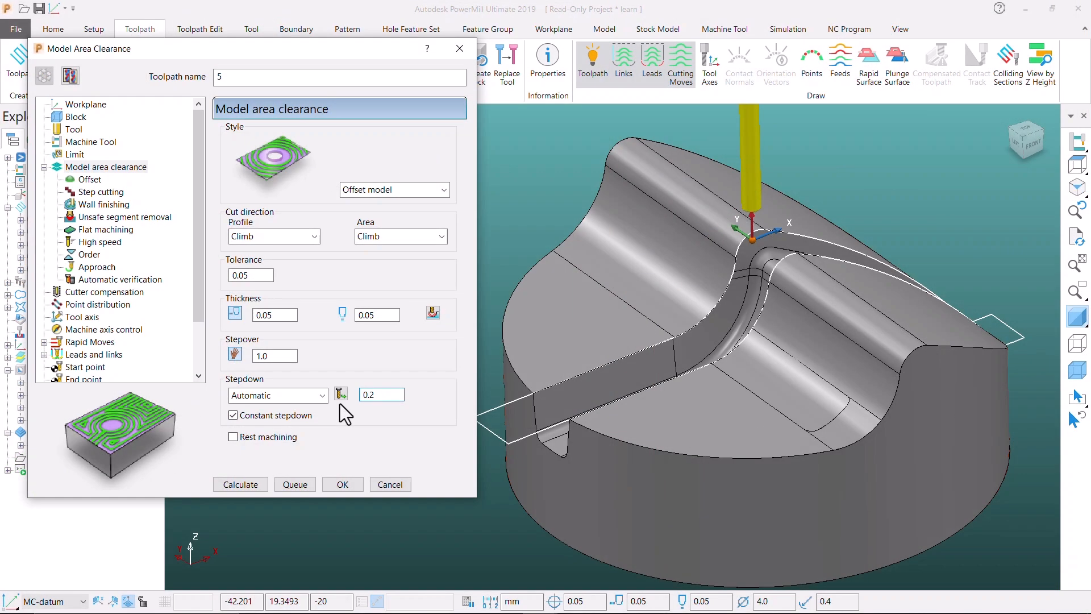
In toolpath 5's component thickness settings, assign the groove's inner side wall, its corner fillet and the adjacent slope to set 0
click(433, 313)
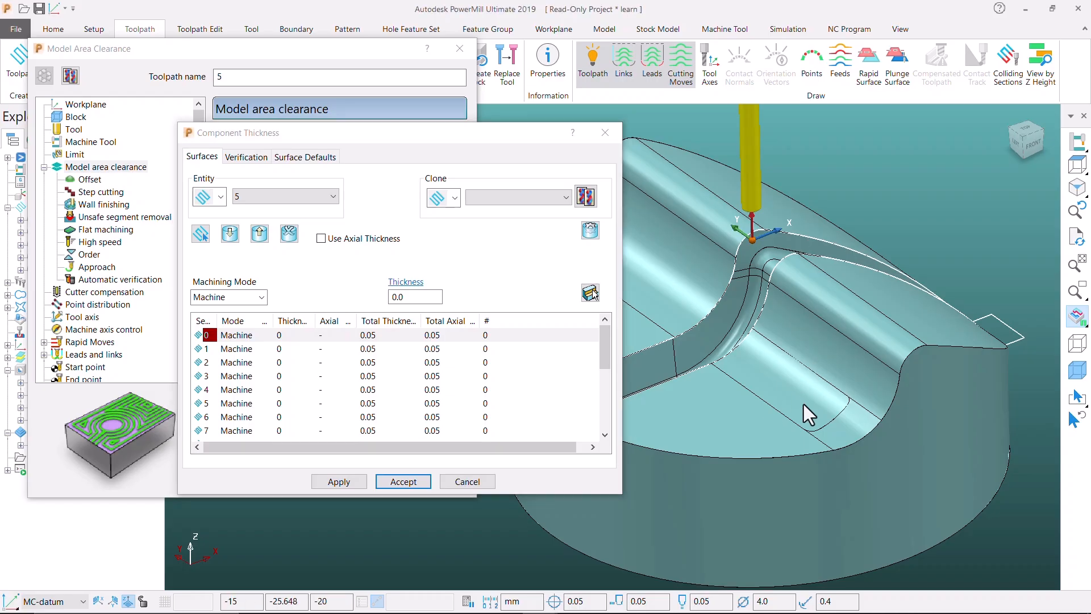
middle_drag(804, 404, 987, 441)
scroll(986, 441, down, 3)
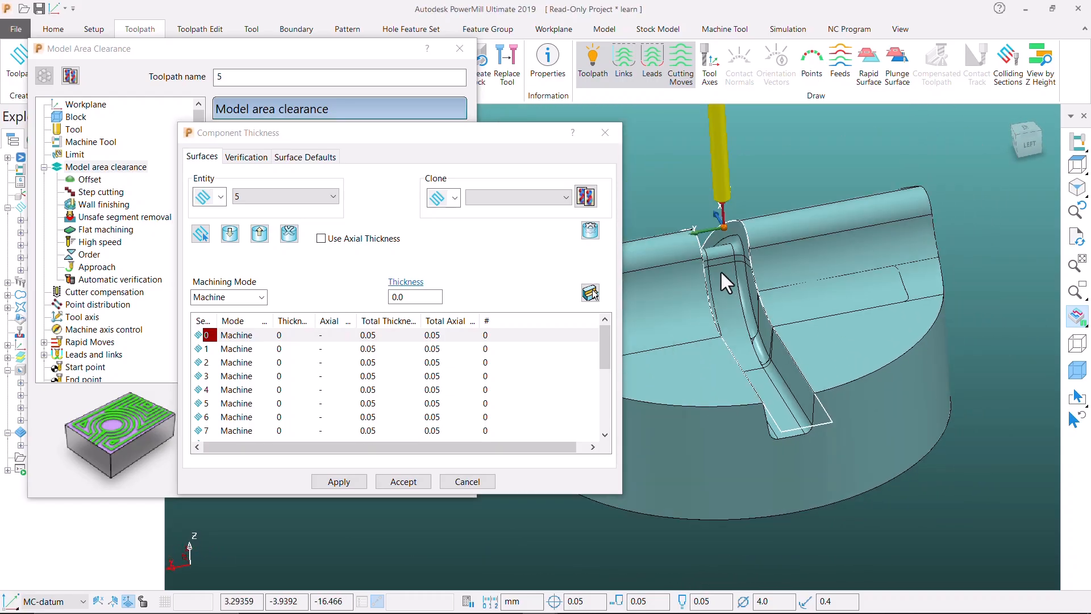
scroll(720, 271, up, 5)
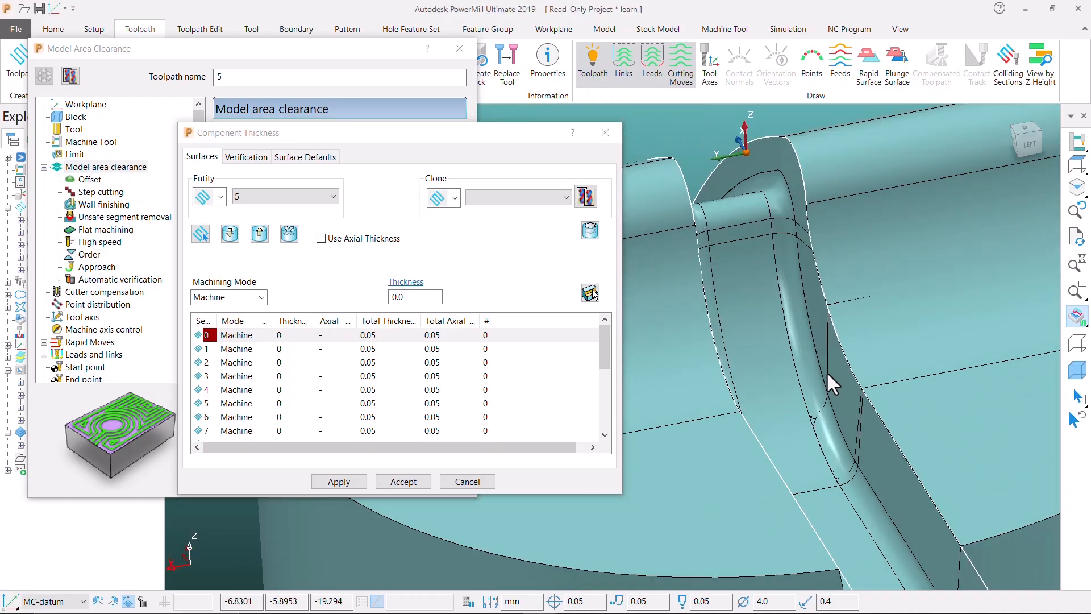
click(829, 440)
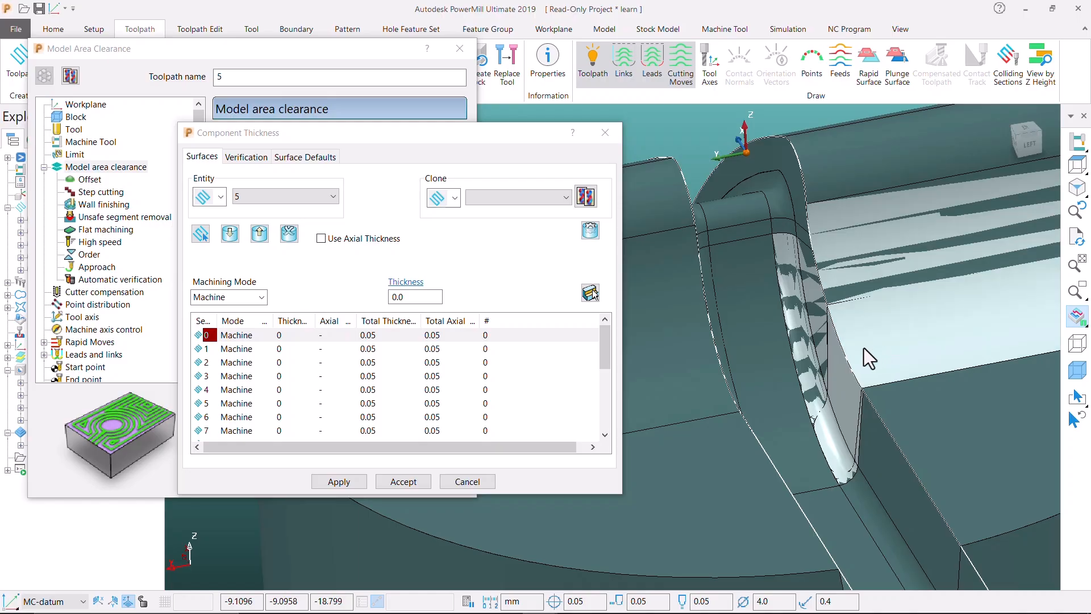
click(224, 335)
click(229, 233)
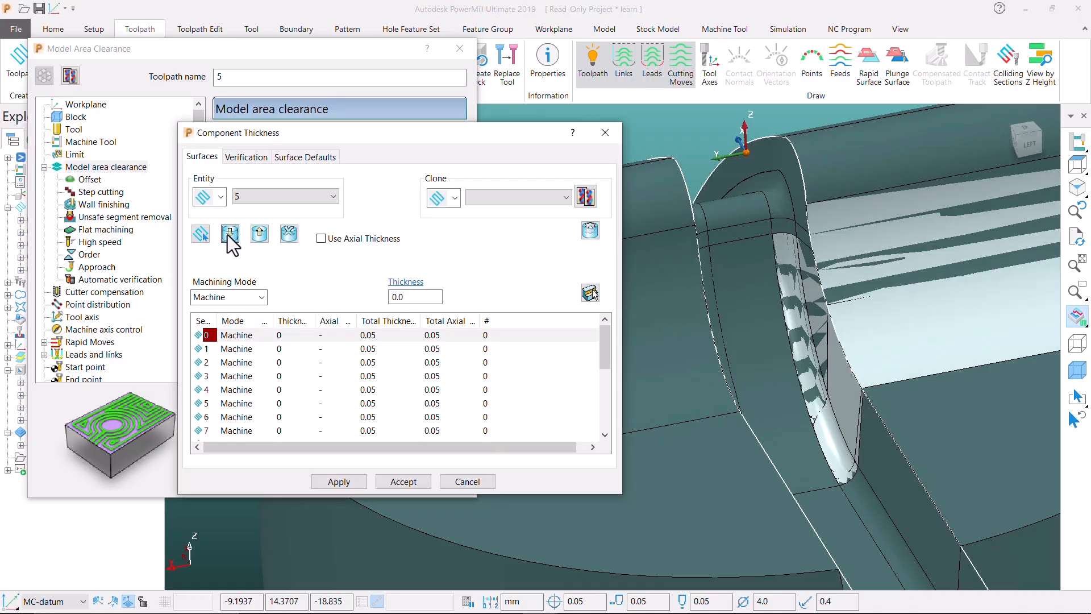
Set the machining mode of component thickness set 1 to Ignore
click(230, 348)
click(230, 297)
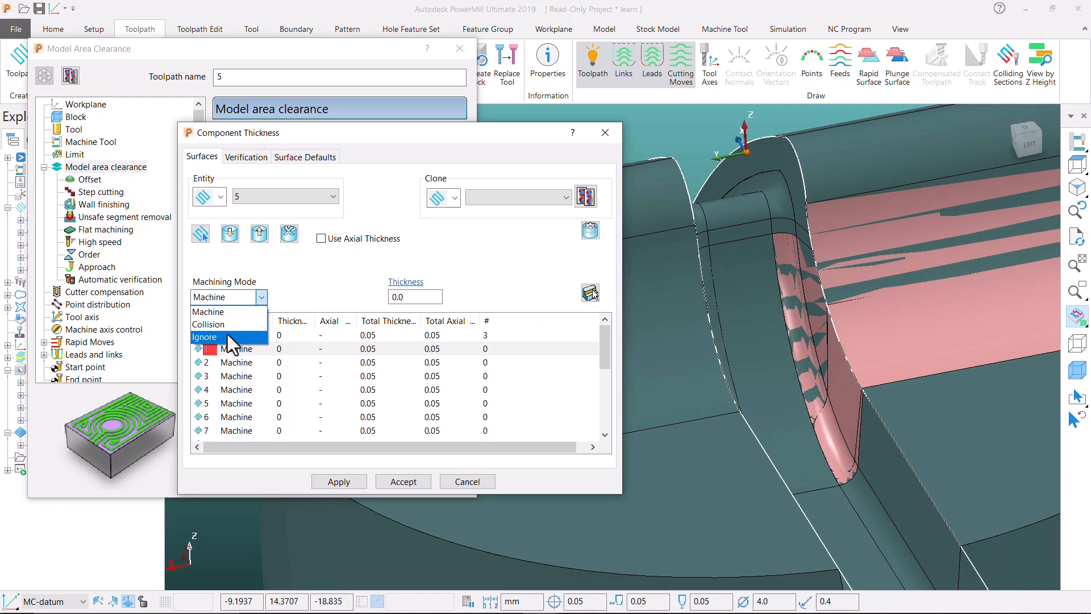
click(226, 337)
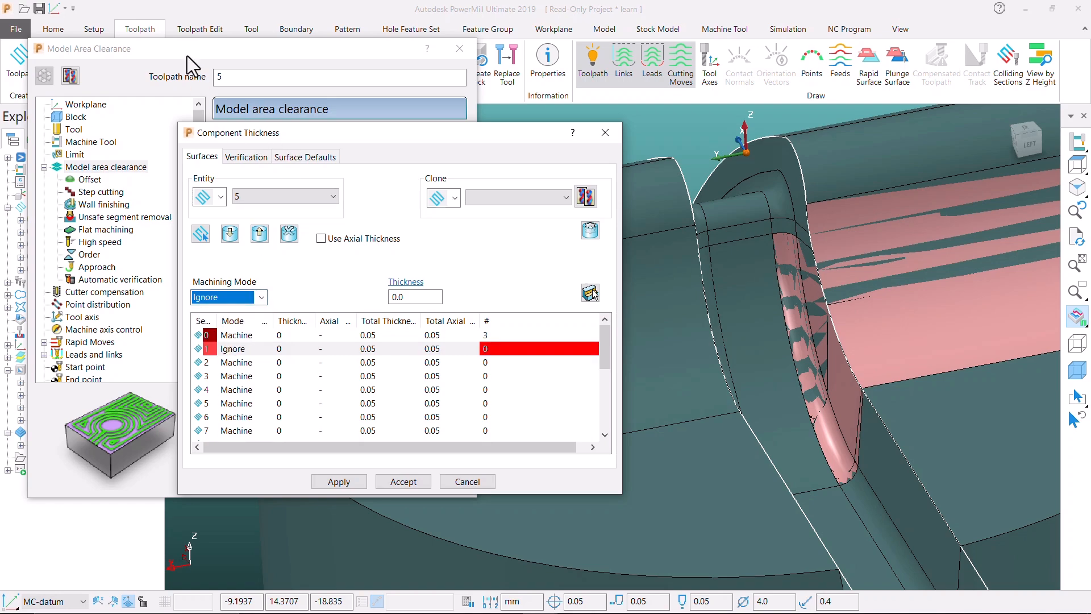
Show level 4, add all its geometry to the selection, acquire the selected surfaces into Ignore set 1 and accept the component thickness
drag(186, 56, 237, 50)
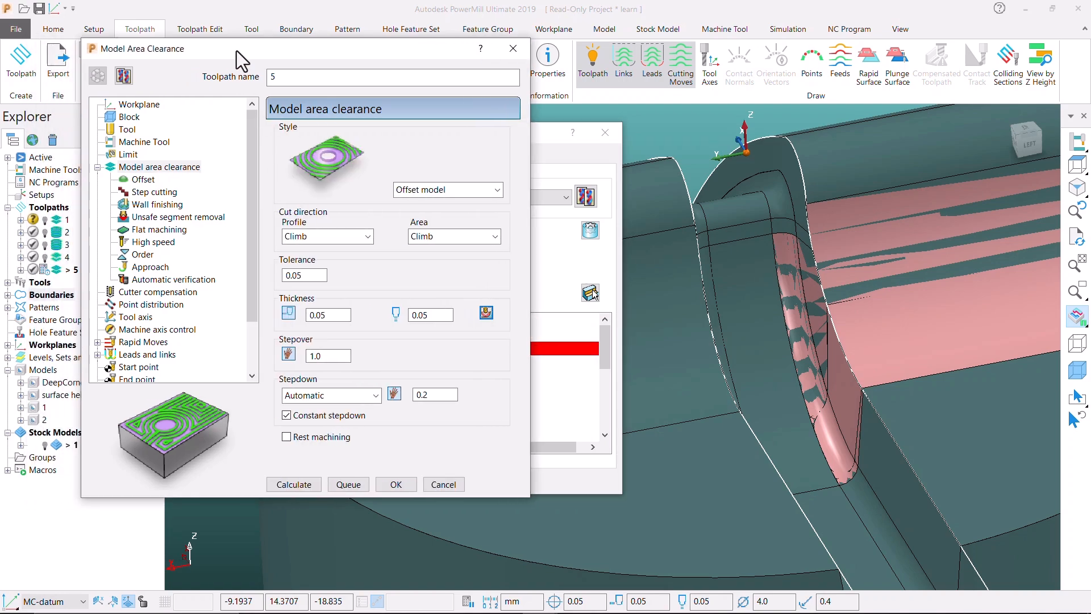
click(539, 136)
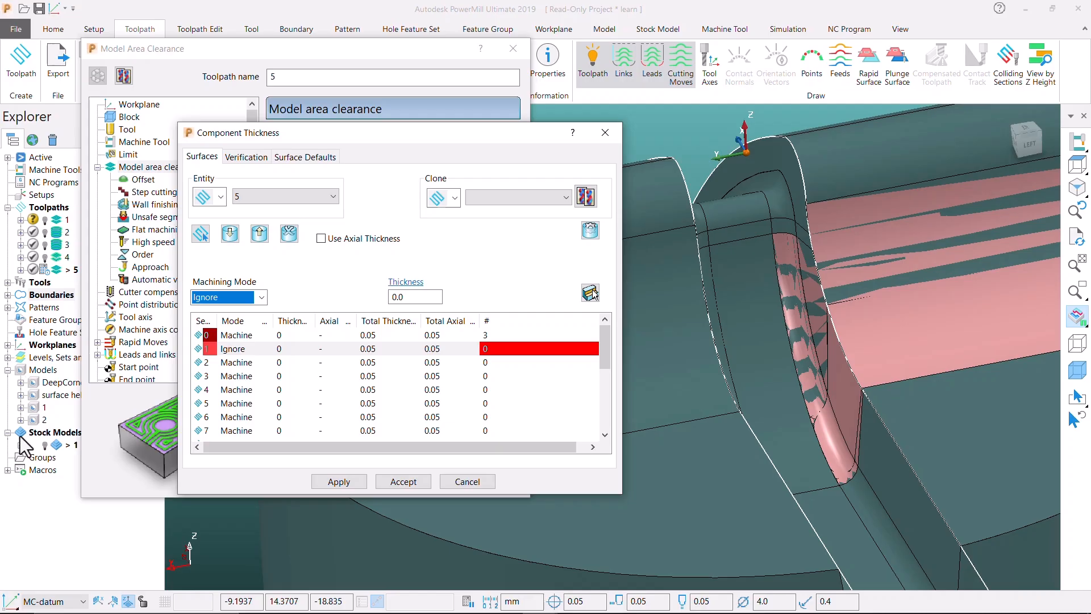
click(8, 357)
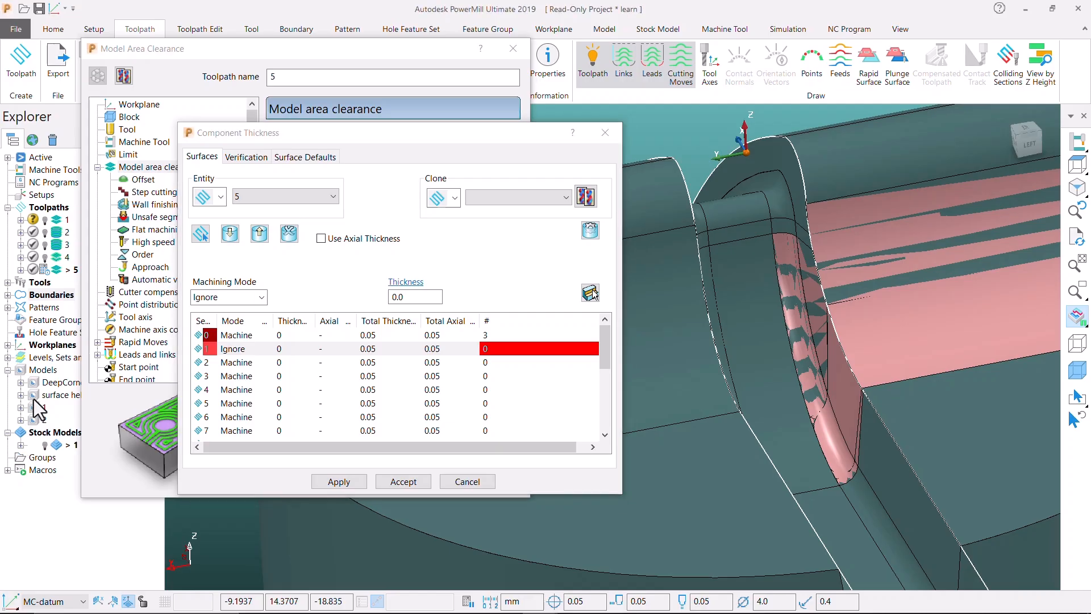
click(45, 432)
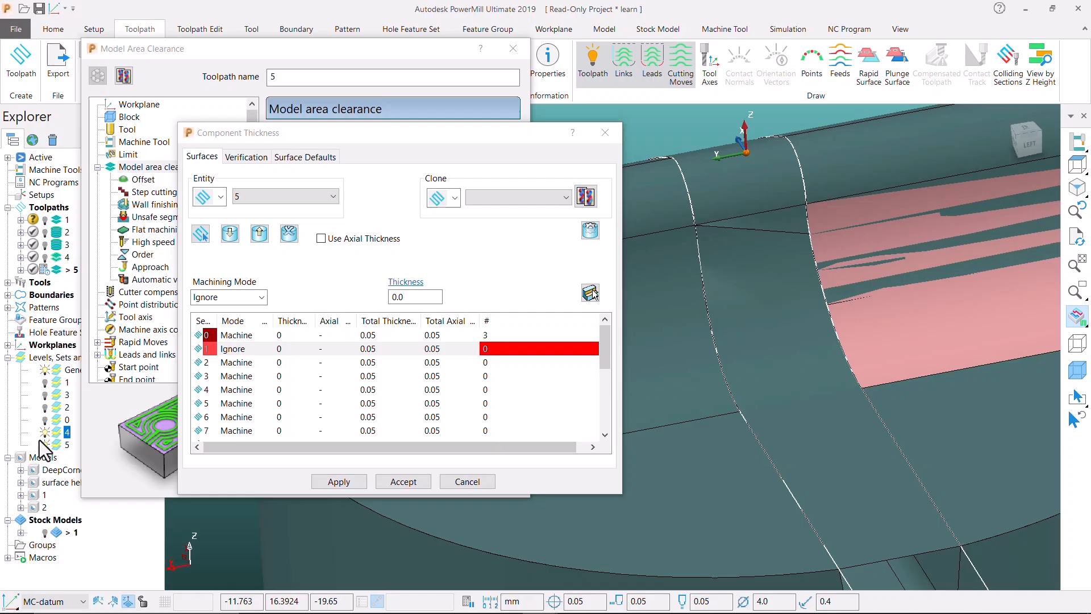
right_click(54, 431)
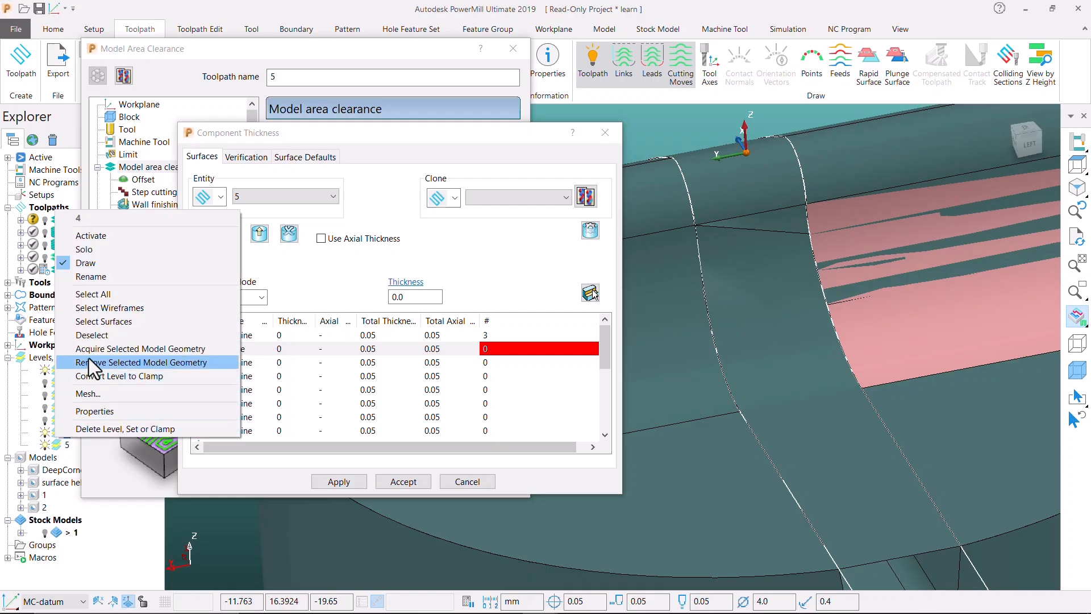
click(115, 294)
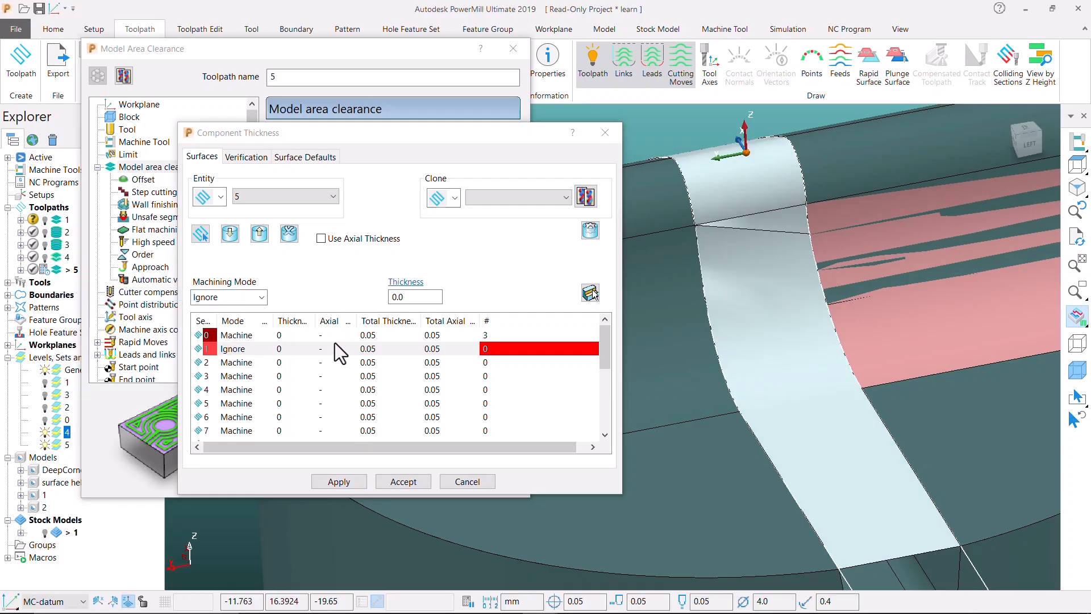
click(231, 349)
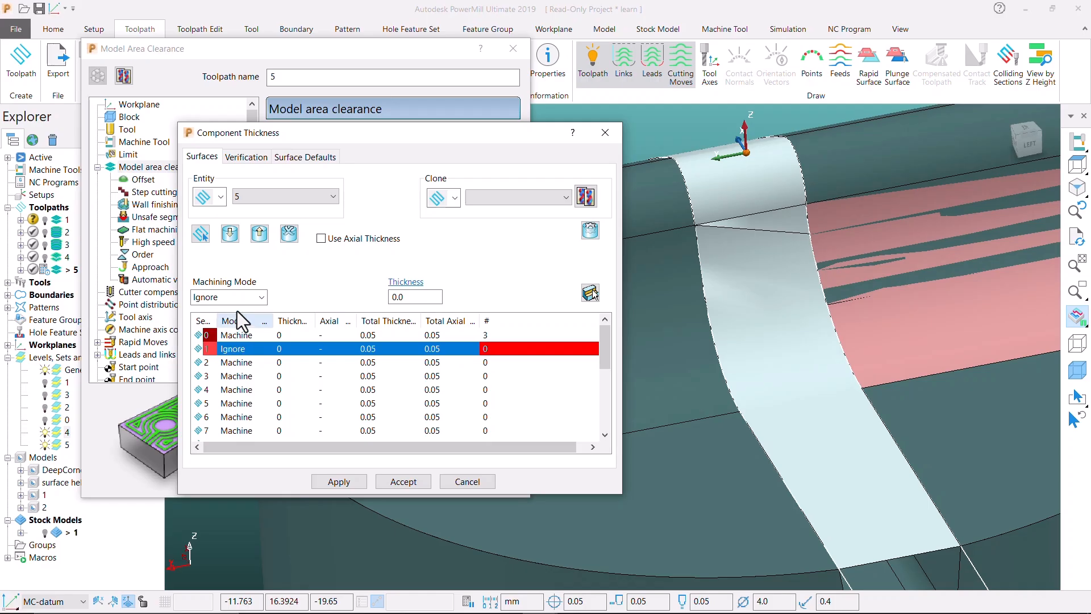
click(233, 234)
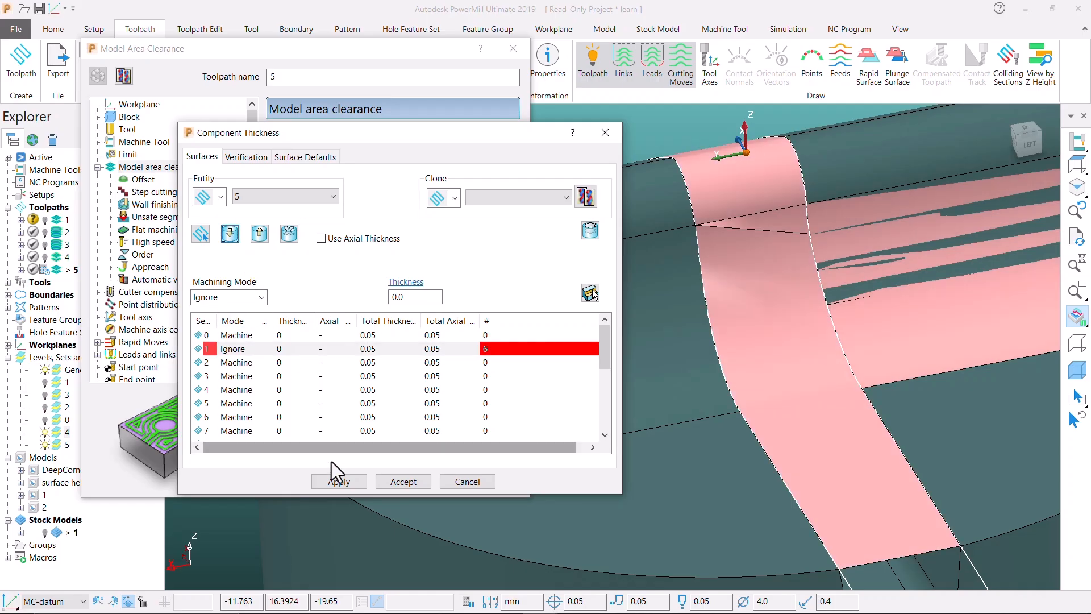
click(390, 482)
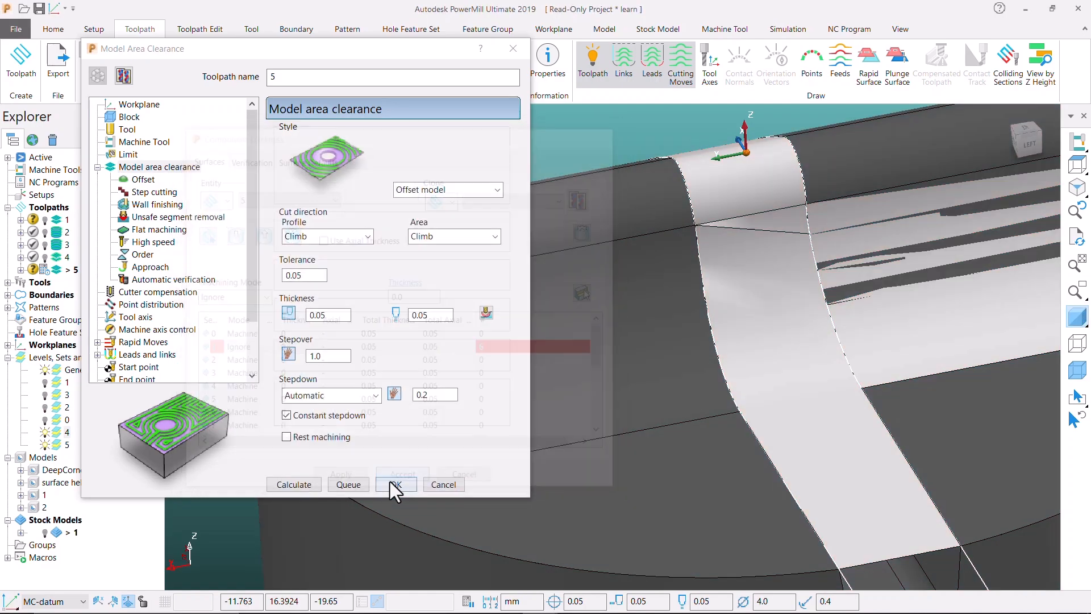
click(574, 131)
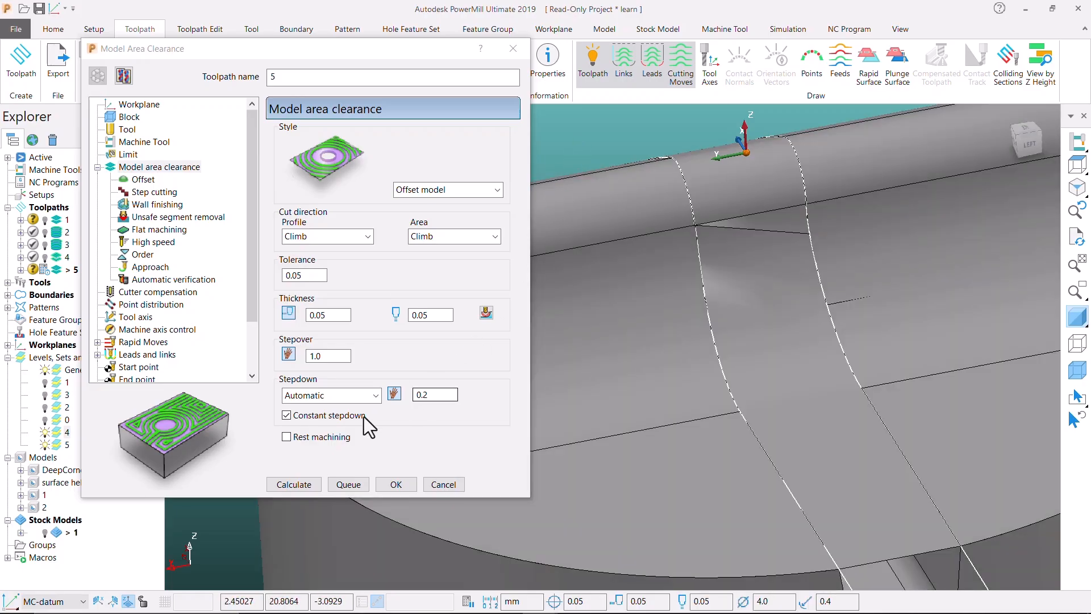
Enable rest machining for toolpath 5, view its rest settings and accept the toolpath without calculating it
click(287, 437)
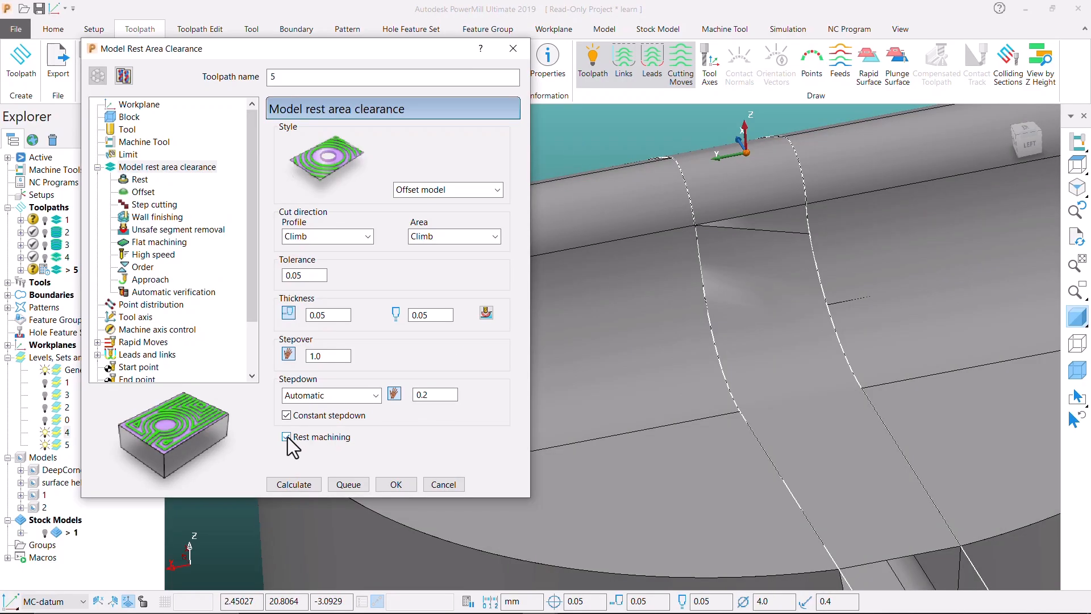
click(142, 179)
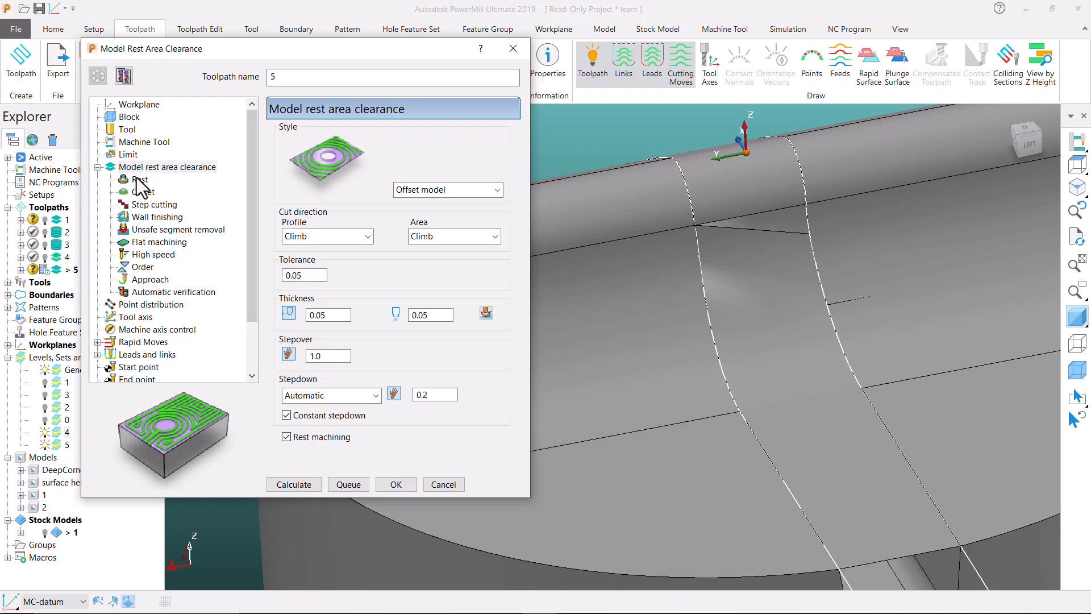
click(396, 486)
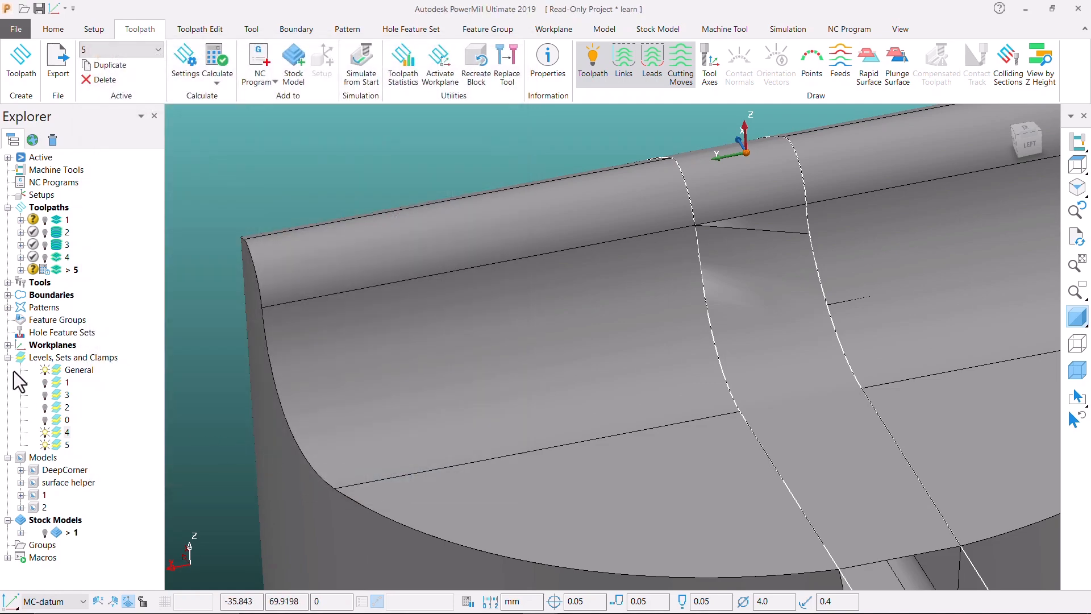
Create a second stock model, accepting its settings with a rest thickness of 0.2
click(8, 357)
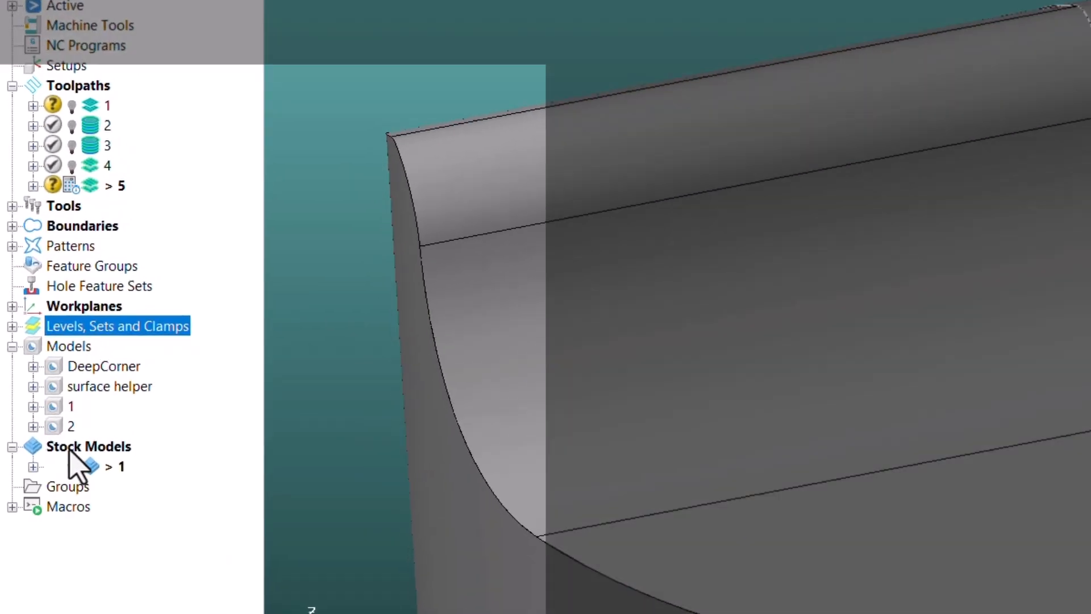
right_click(44, 435)
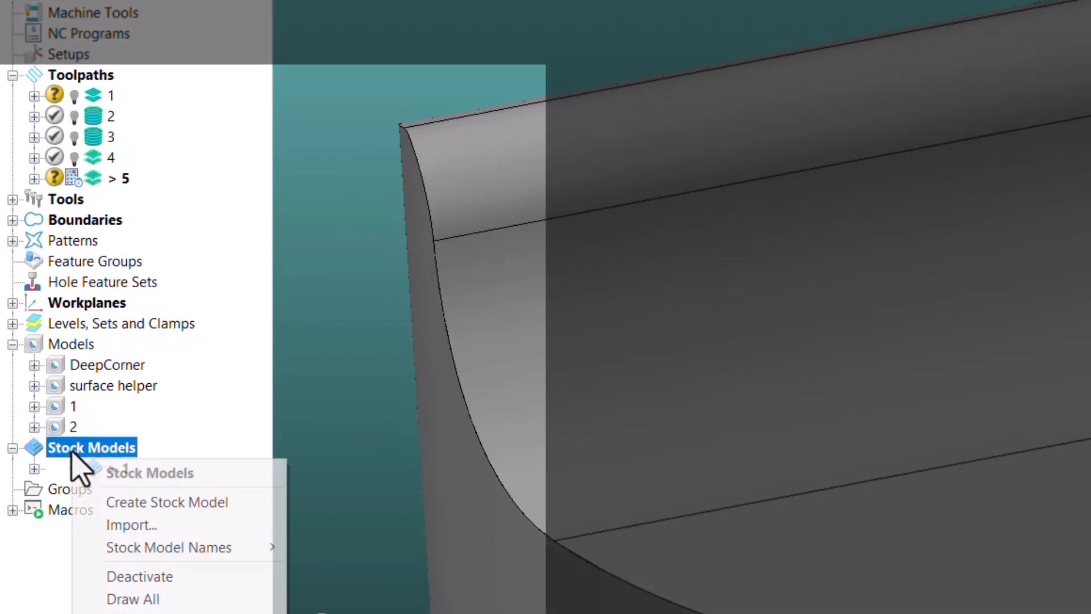
click(125, 501)
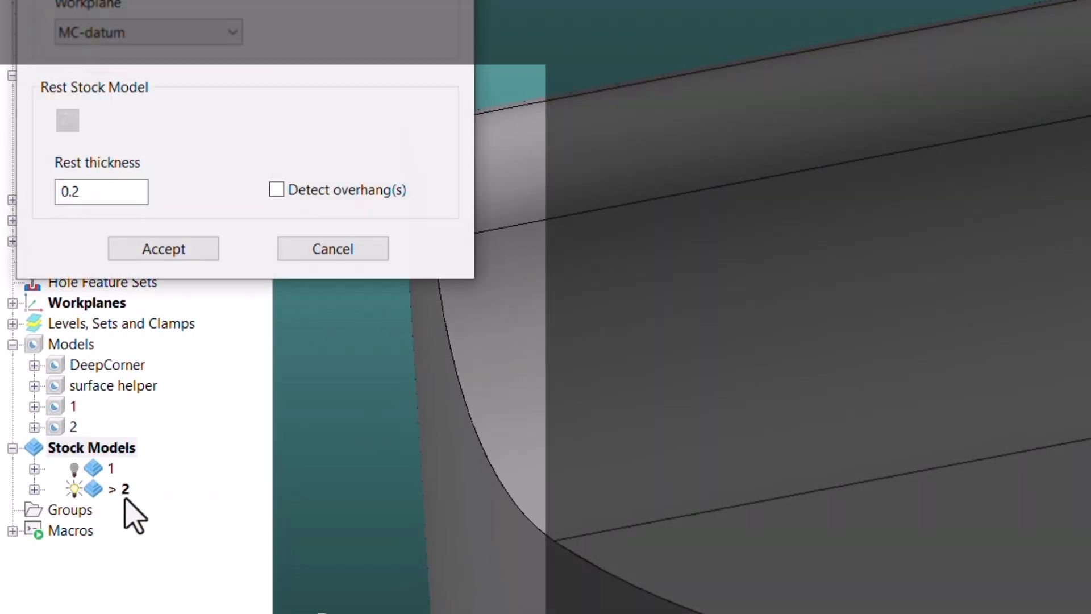
click(177, 248)
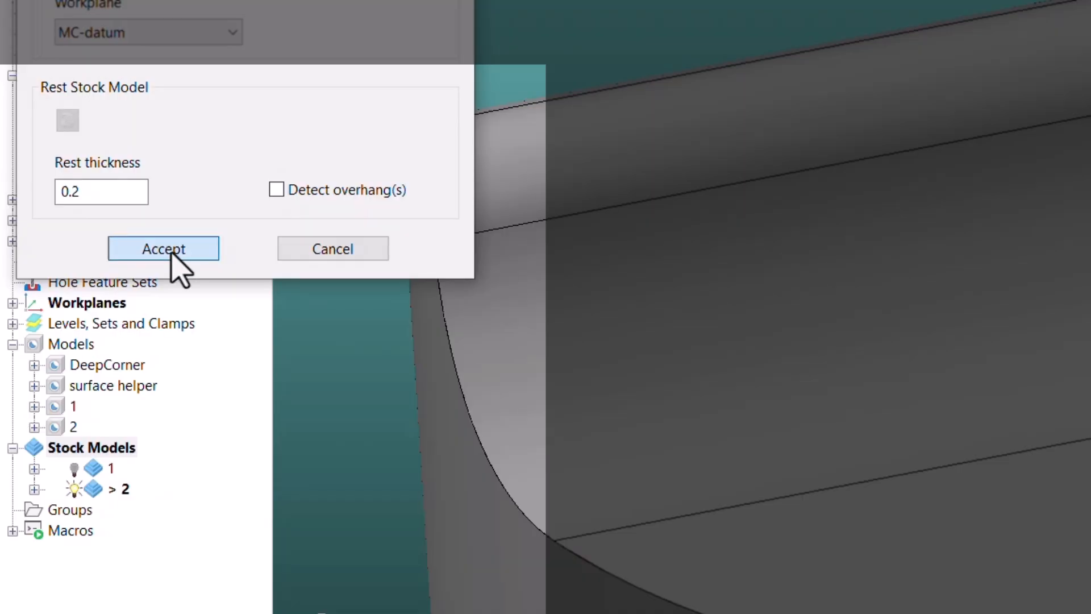
Hide level 4 in the levels and sets list
click(12, 324)
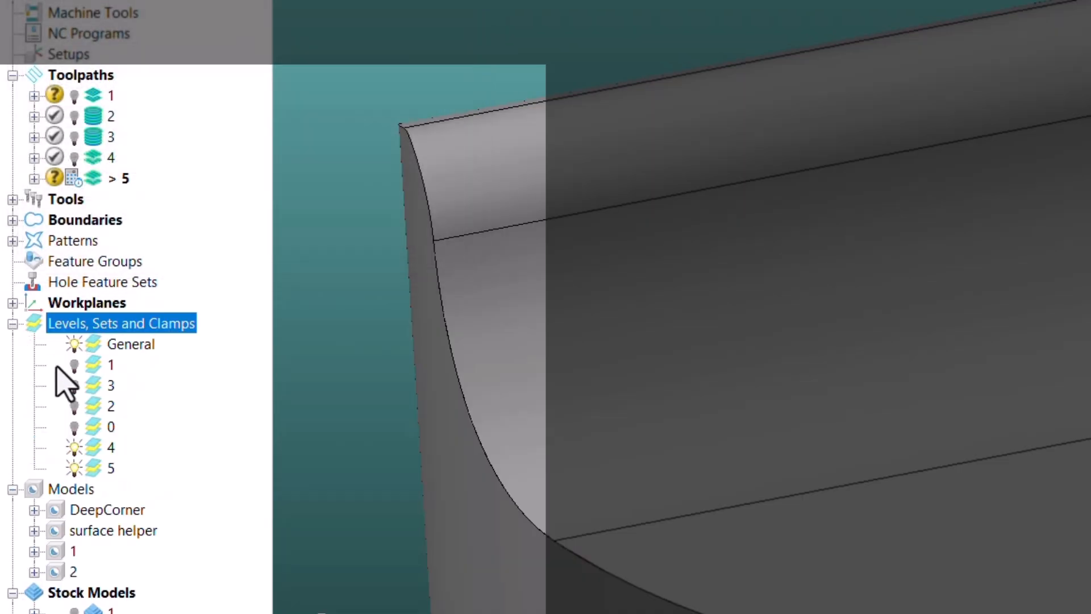
click(74, 449)
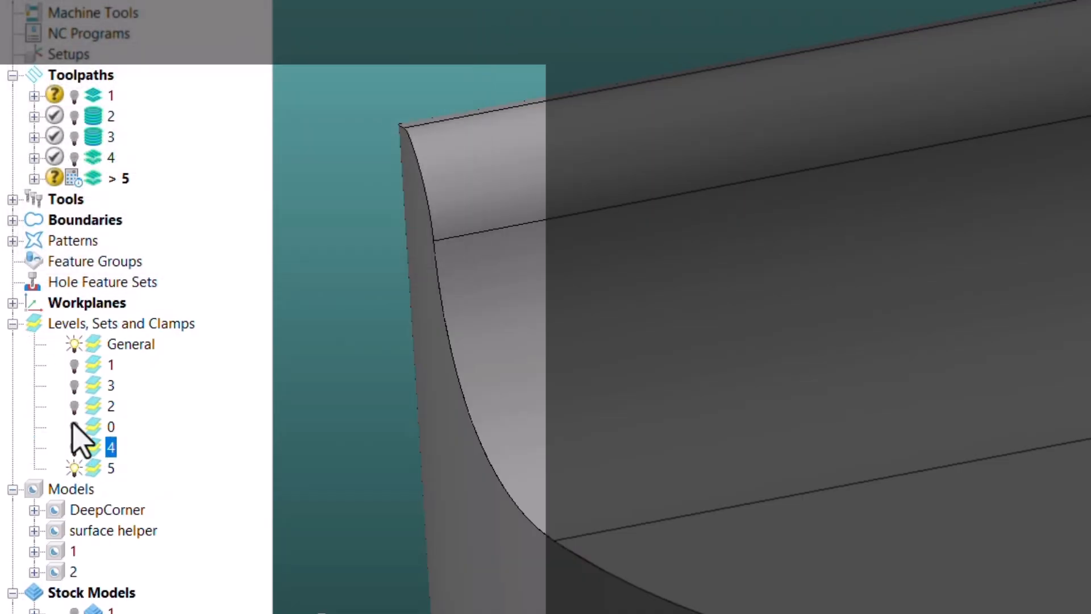
click(12, 324)
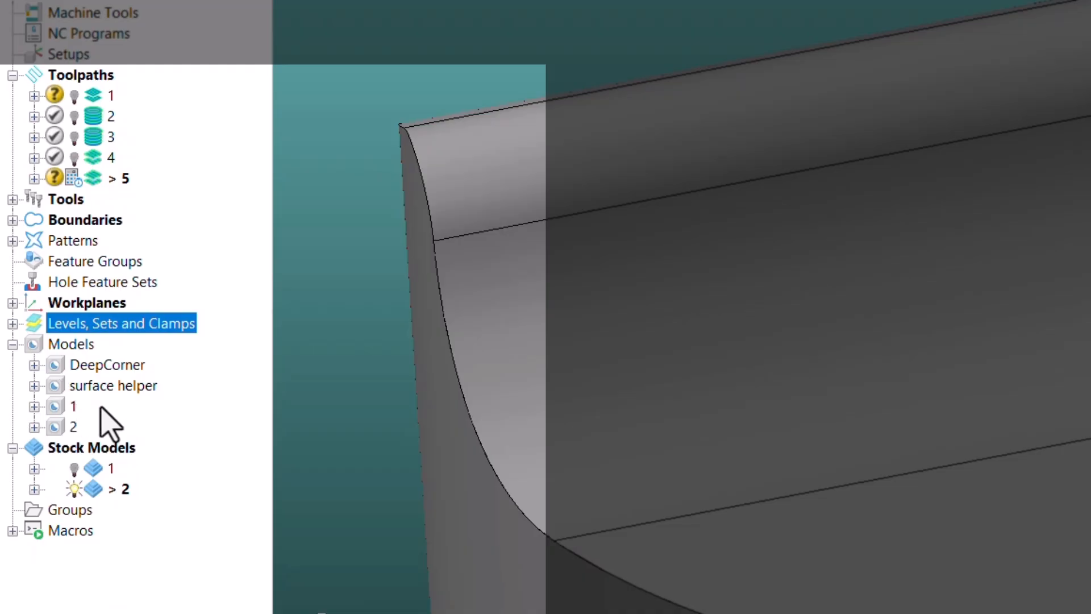
middle_drag(306, 369, 342, 369)
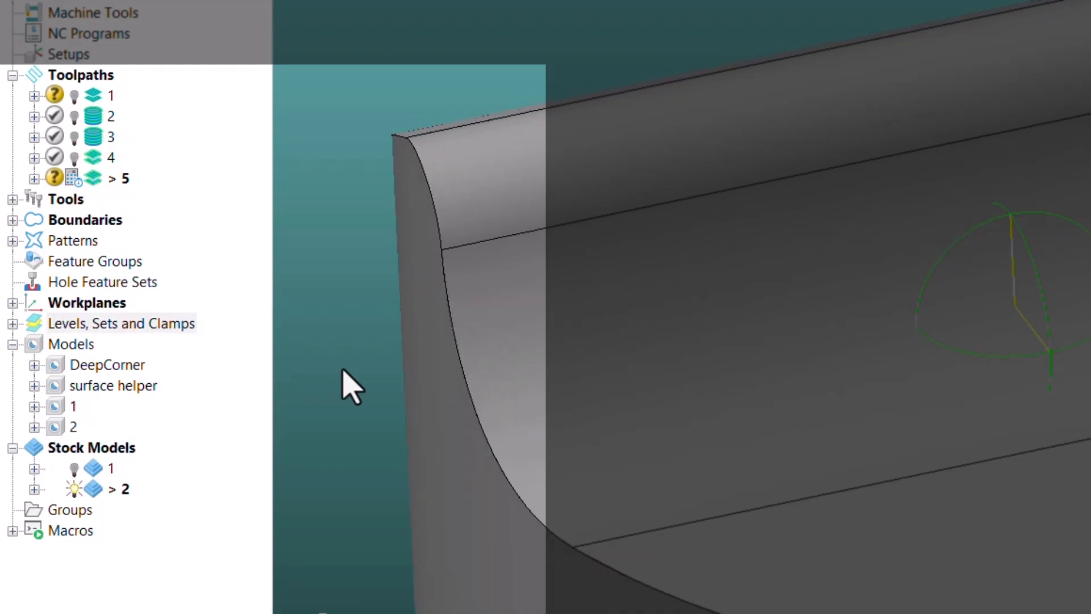
Activate toolpath 4, apply it first to stock model 2 and calculate that stock model
click(98, 161)
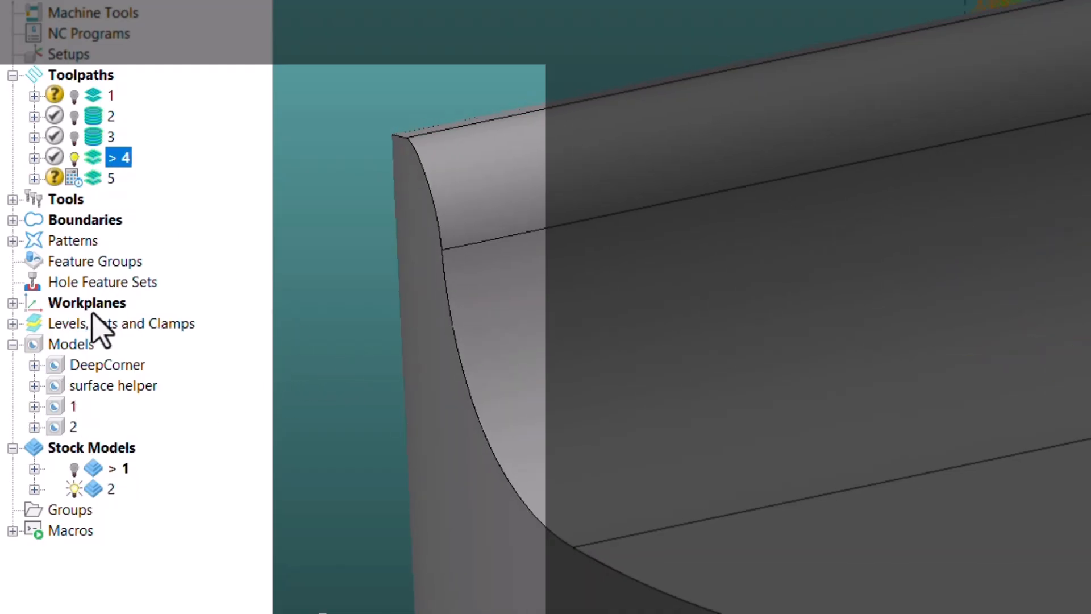
right_click(97, 489)
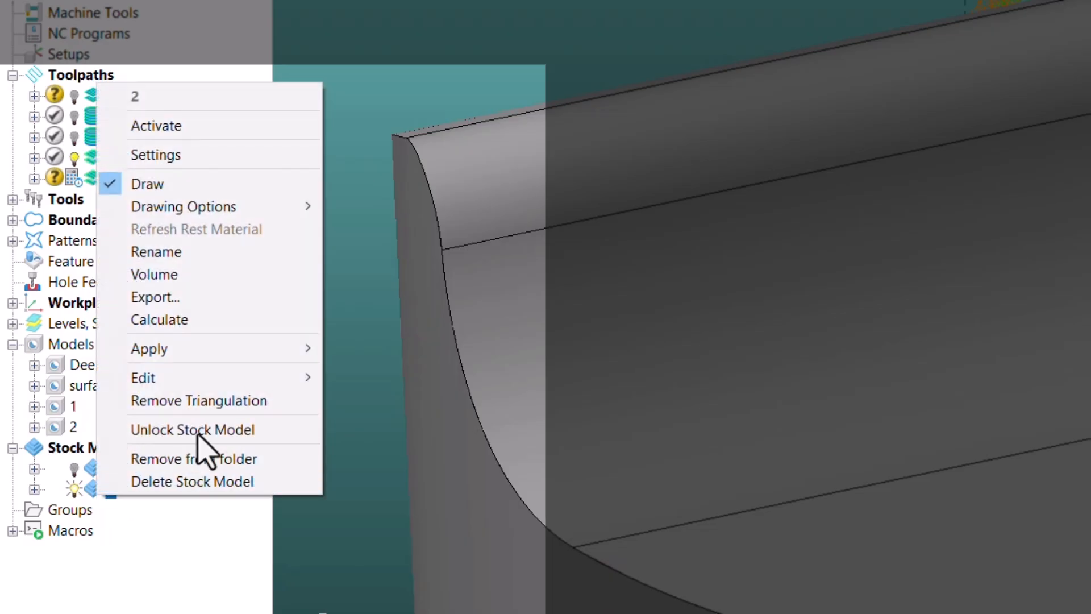
mouse_move(284, 350)
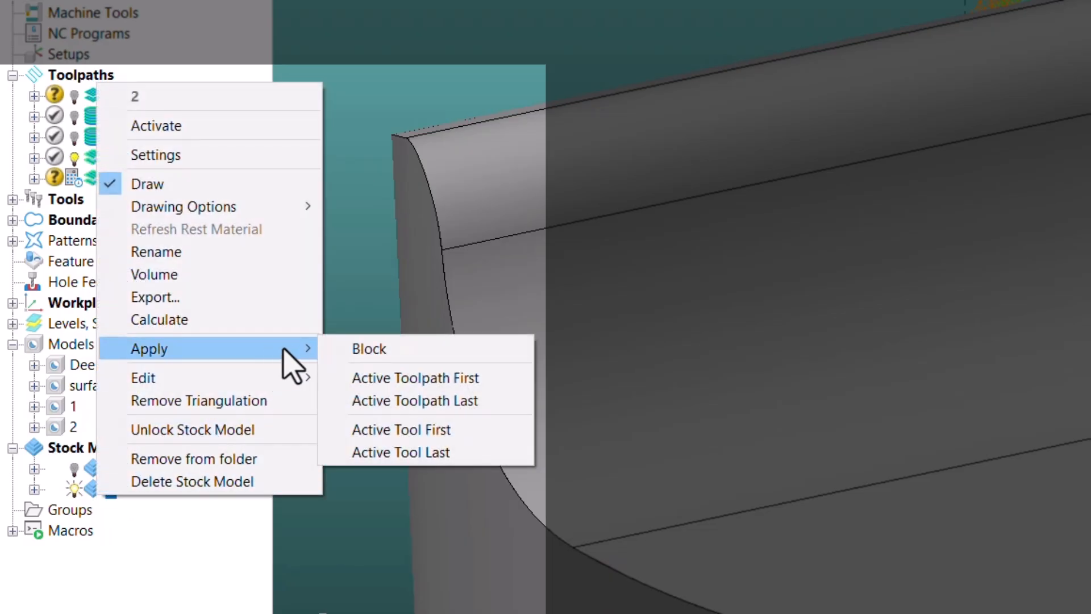
click(425, 378)
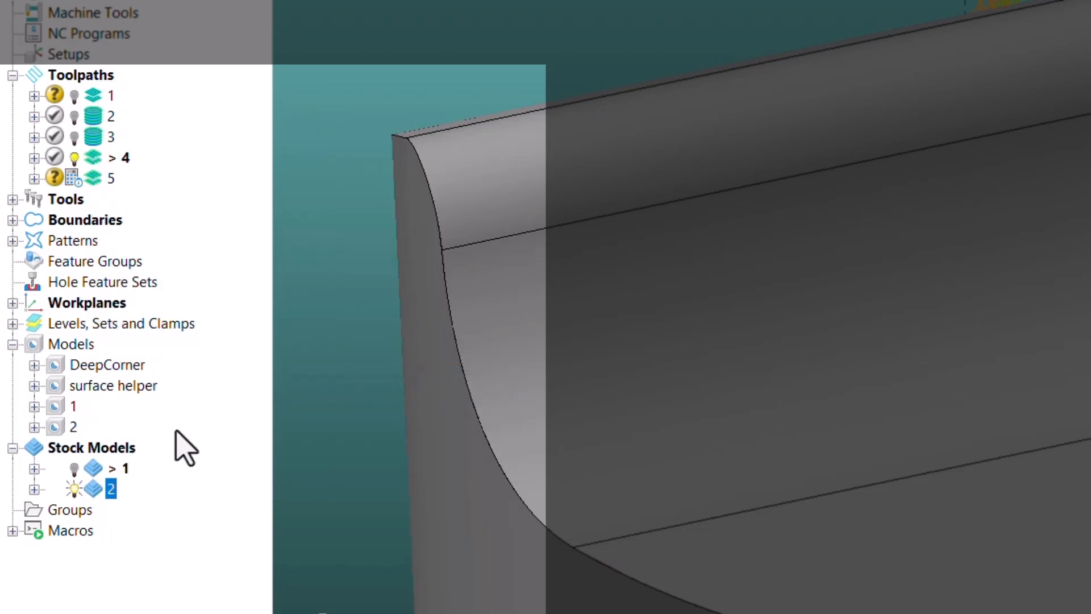
right_click(97, 490)
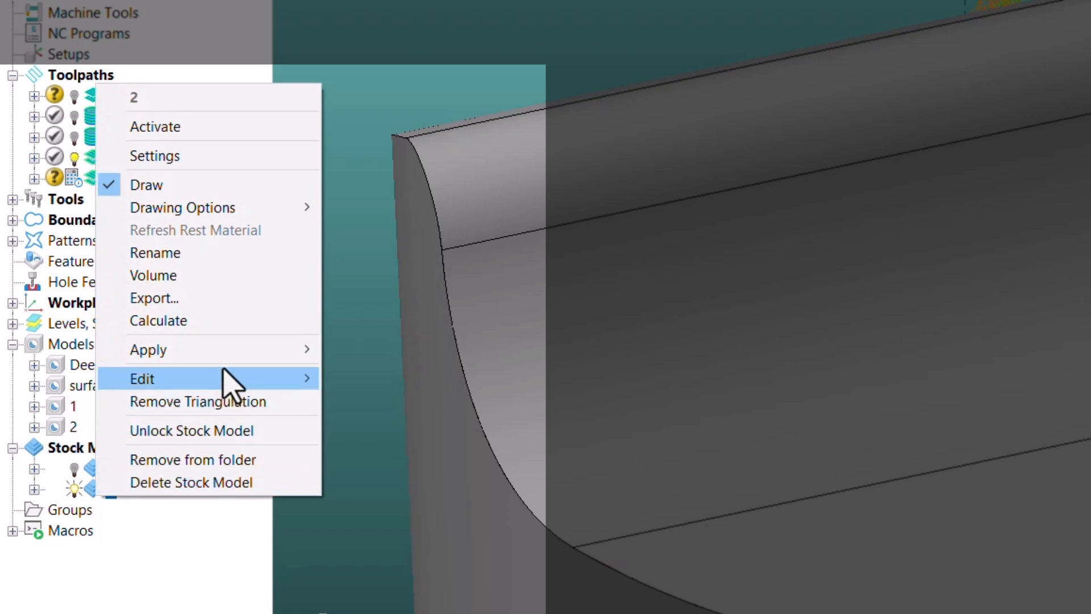
click(243, 321)
Deactivate toolpath 4 and hide it so that only stock model 2 is drawn over the part
scroll(898, 176, down, 3)
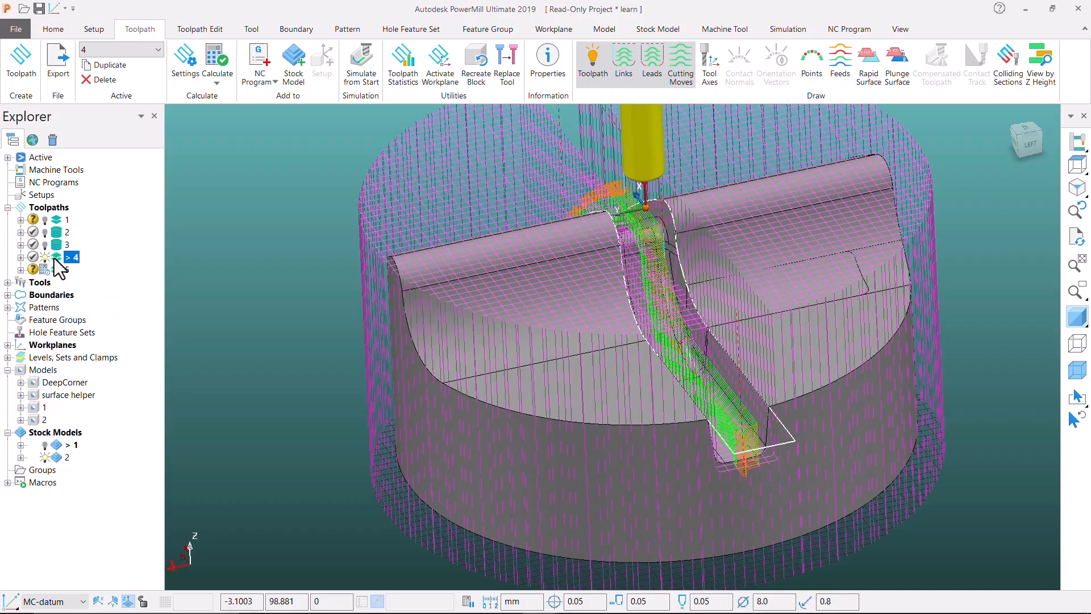
double_click(55, 260)
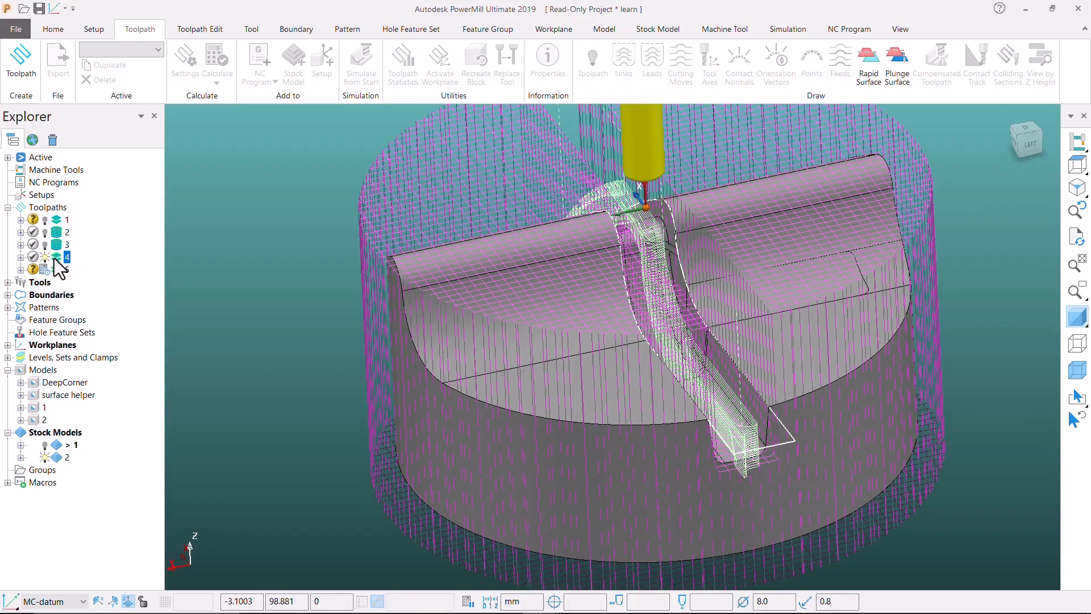
click(46, 257)
Examine stock model 2 in the groove's corner fillets and along its floor for remaining material
mouse_move(615, 388)
middle_down()
mouse_move(636, 410)
mouse_move(592, 371)
mouse_move(586, 330)
mouse_move(726, 368)
mouse_move(741, 417)
mouse_move(640, 419)
middle_up()
scroll(640, 418, up, 8)
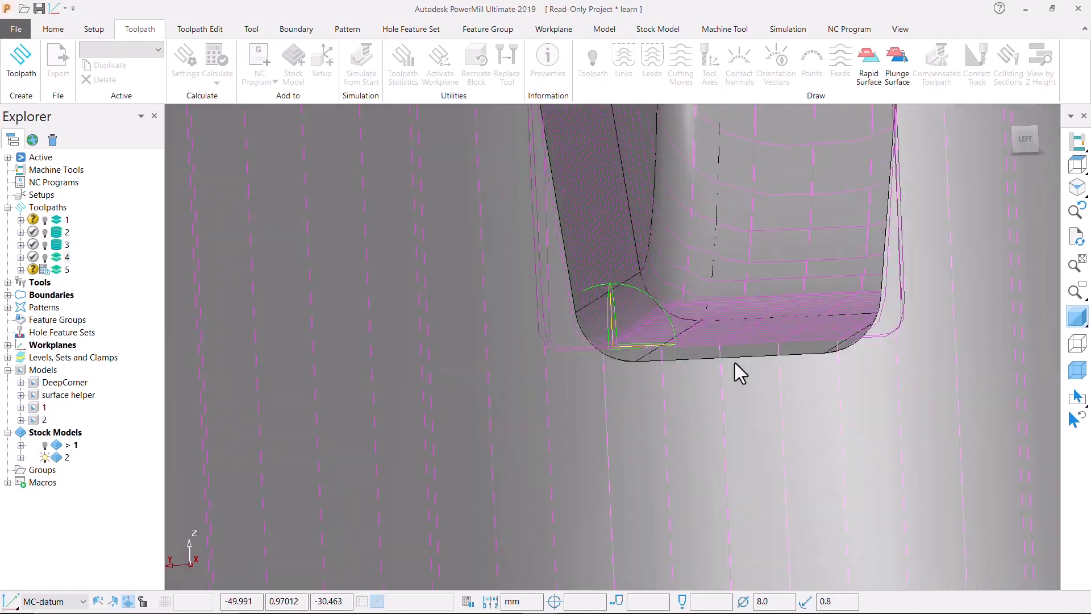
middle_drag(738, 372, 567, 421)
scroll(567, 420, down, 10)
middle_drag(725, 370, 714, 393)
scroll(628, 250, up, 8)
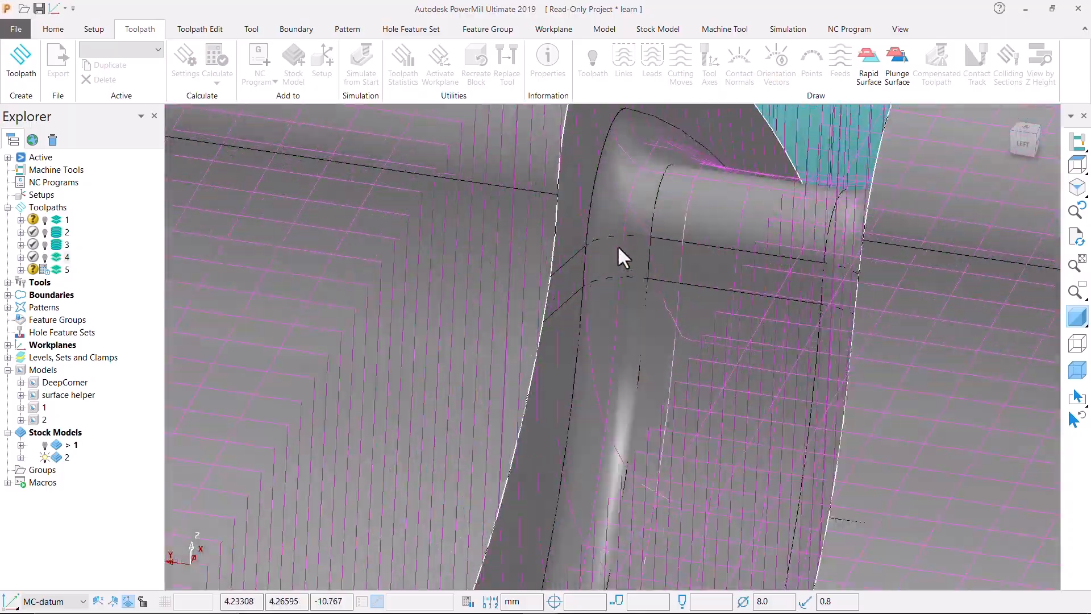
scroll(627, 259, down, 3)
middle_drag(662, 255, 583, 289)
scroll(648, 307, down, 8)
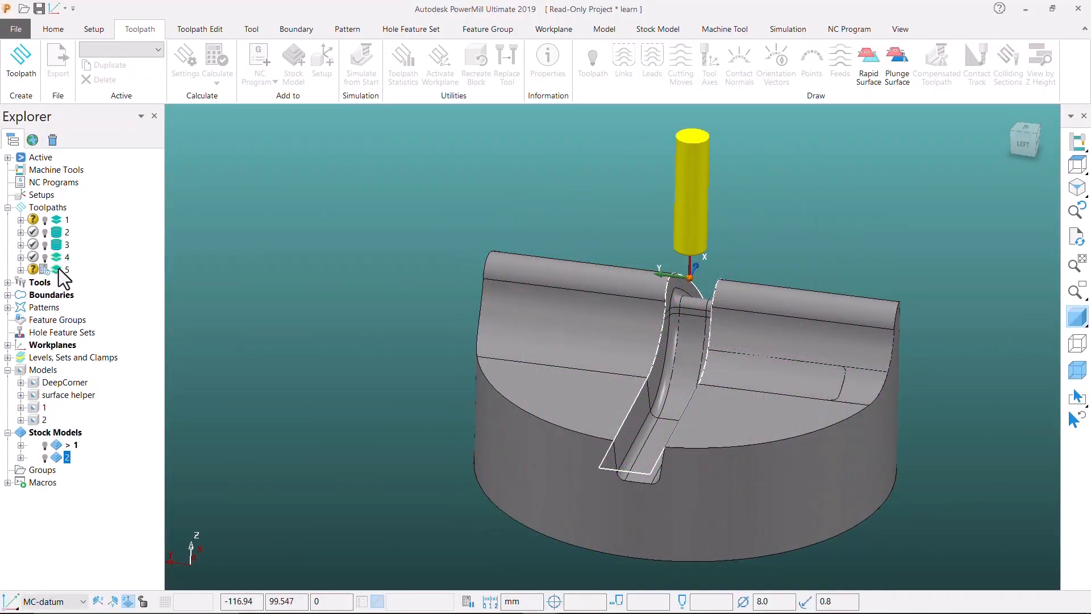
In toolpath 5's settings, set the rest machining stock model to 2 and check the offset options
right_click(65, 271)
click(142, 242)
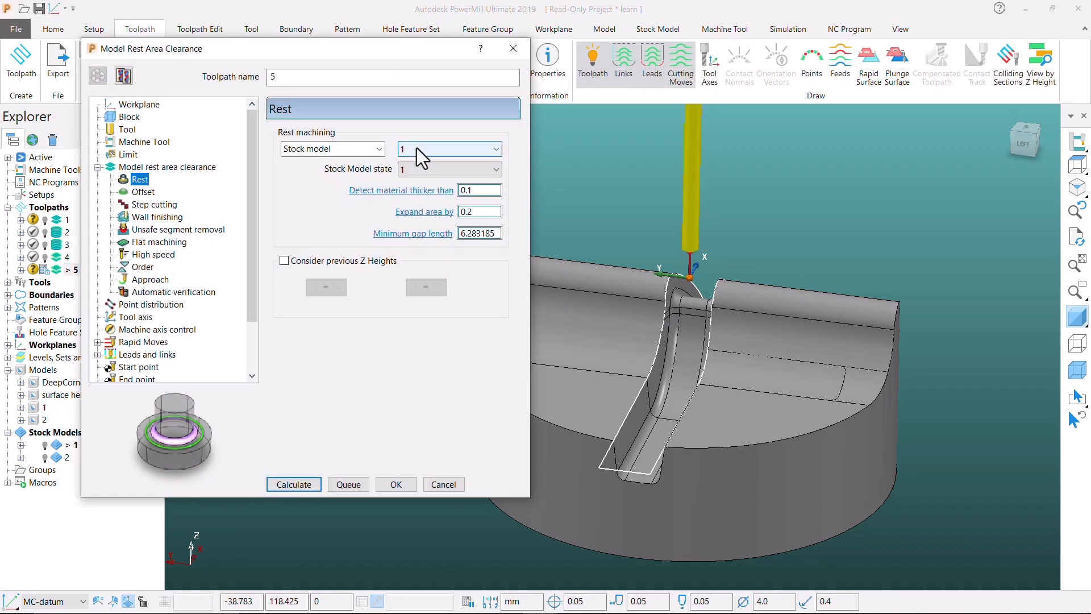
click(417, 147)
click(420, 189)
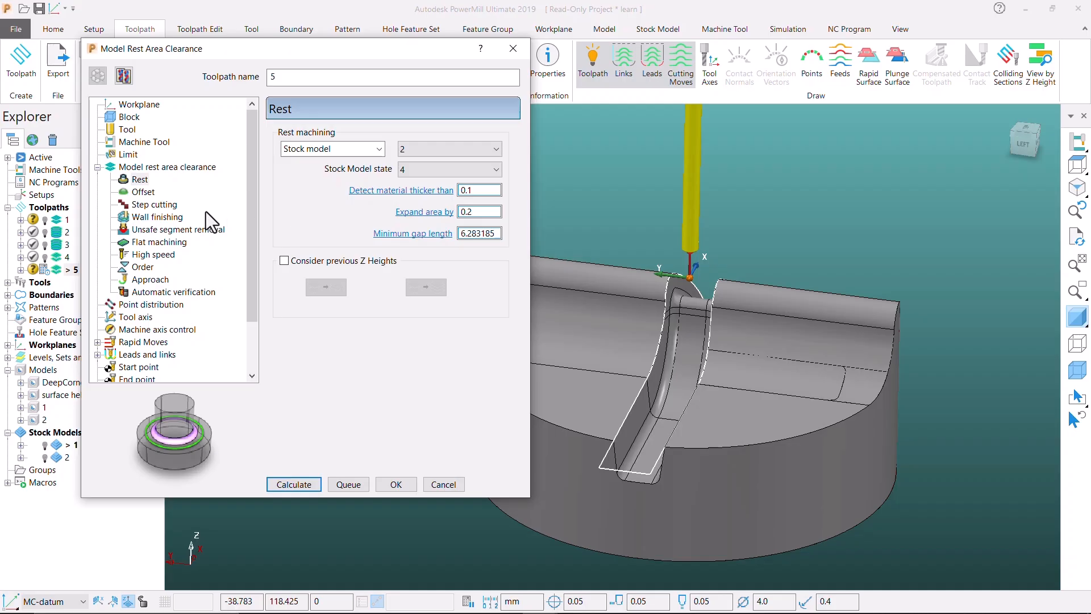
click(142, 192)
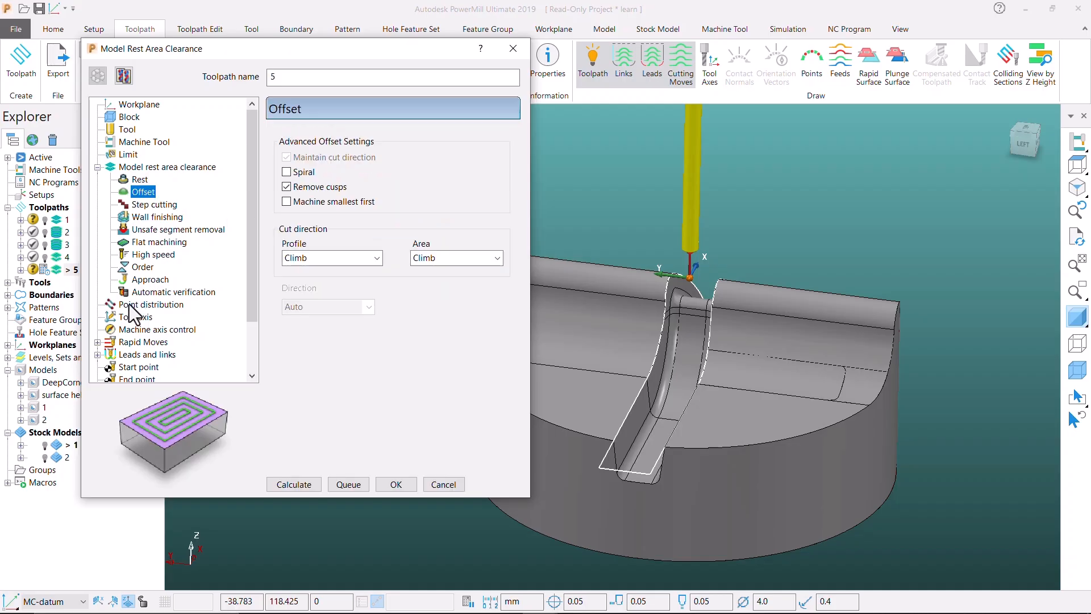
Set toolpath 5's first and second link choices to Circular arc and review its lead-in and lead-out settings
click(128, 355)
click(142, 353)
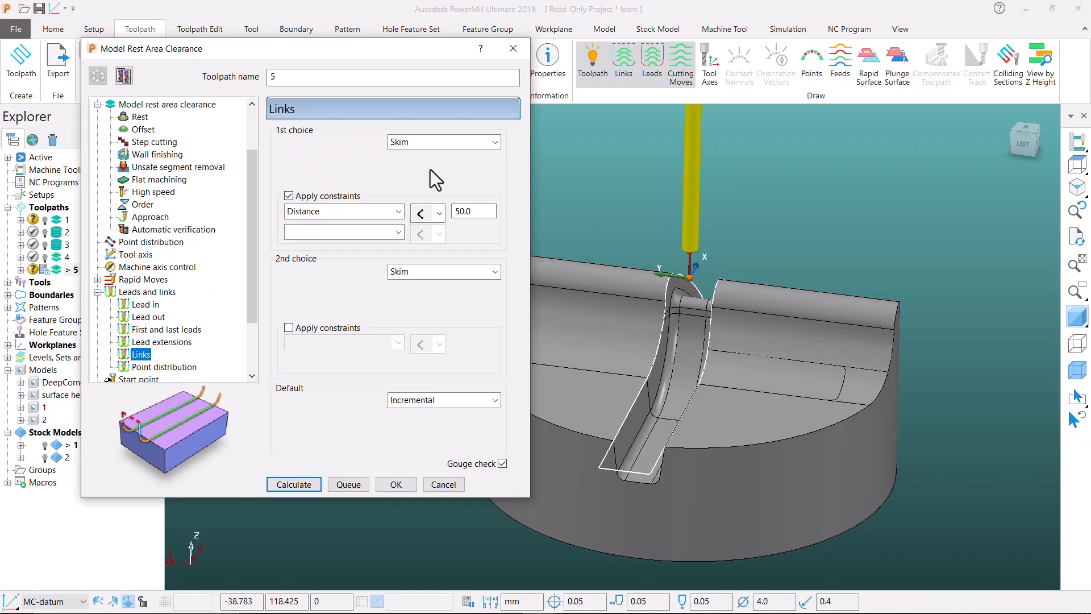
click(445, 141)
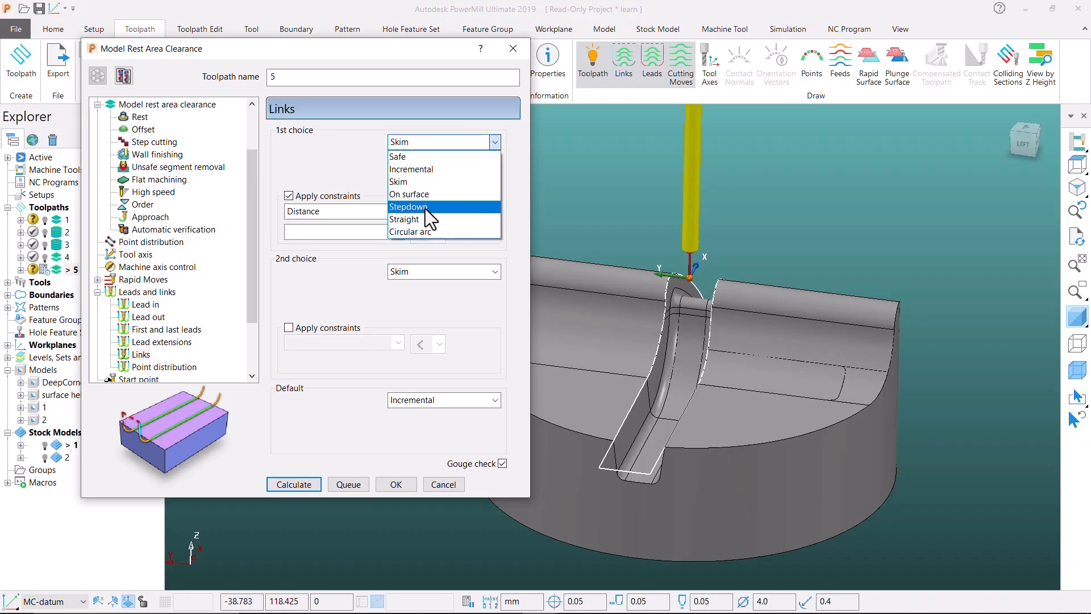
click(424, 232)
click(428, 271)
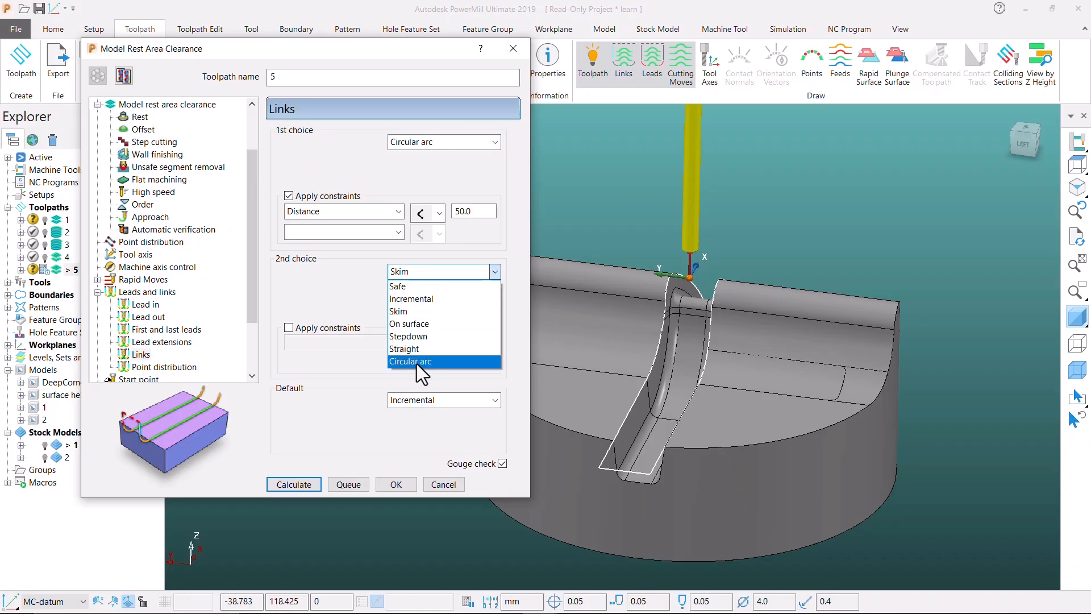
click(417, 362)
click(153, 306)
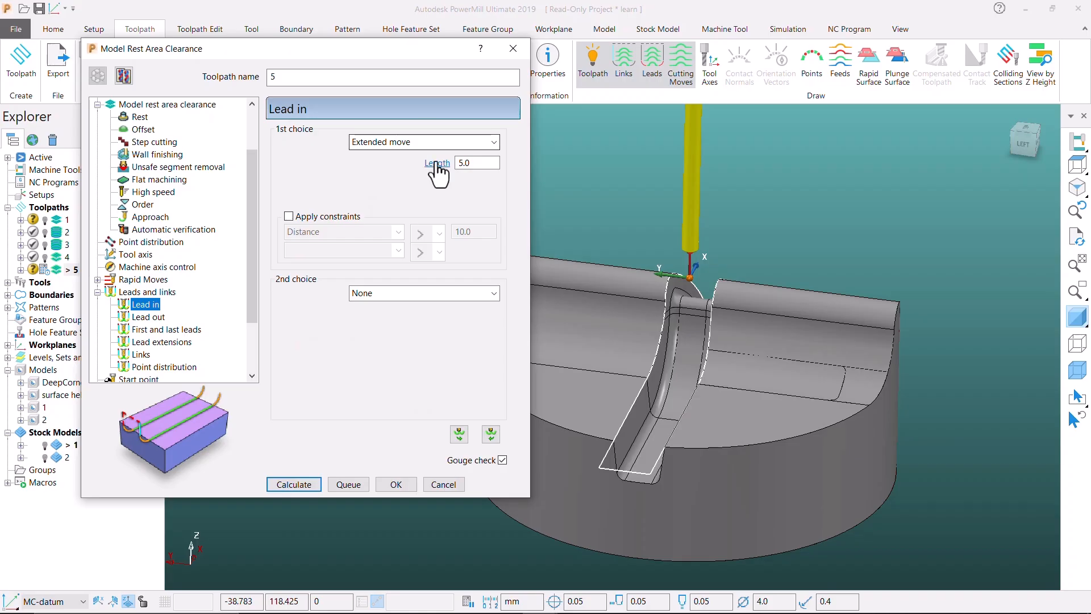
click(146, 318)
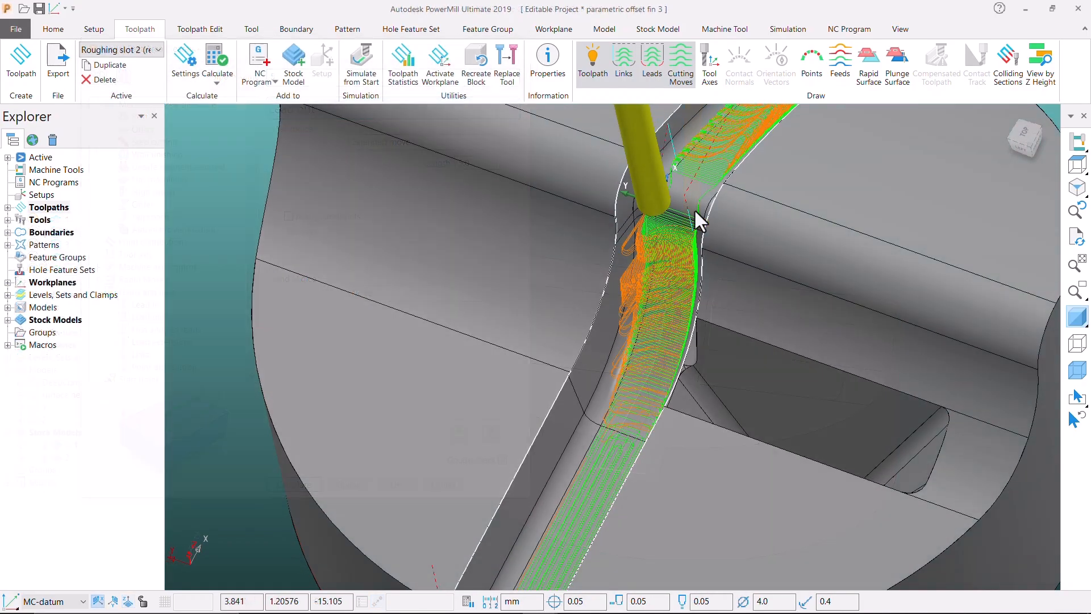
Examine the calculated Roughing slot 2 rest toolpath along the groove, including its links and cutting moves on both sides of the ridge
scroll(693, 209, up, 3)
scroll(651, 290, up, 2)
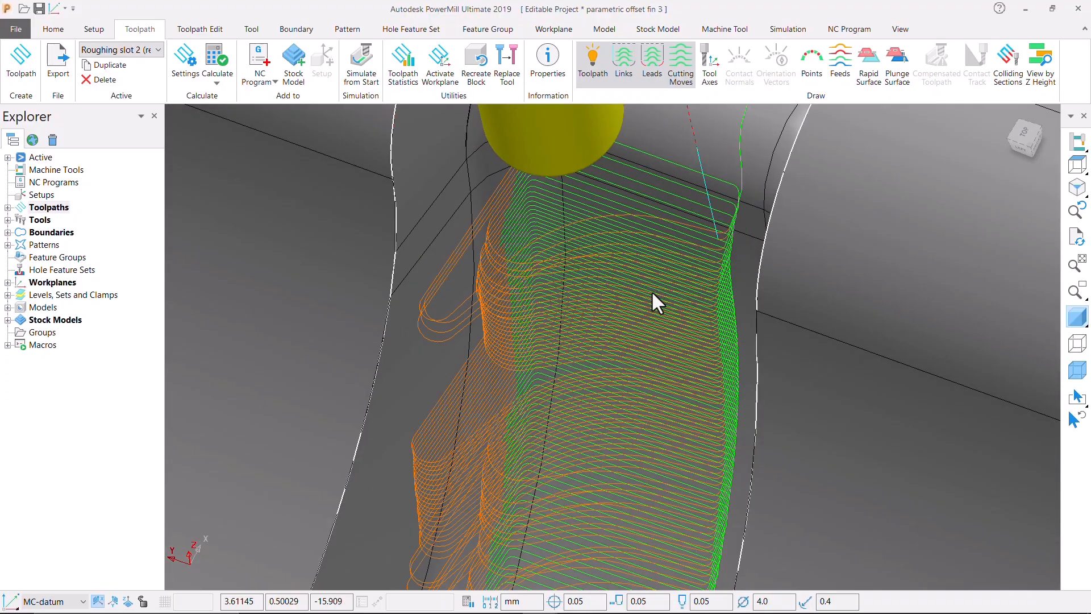
scroll(651, 290, down, 5)
middle_drag(724, 424, 577, 319)
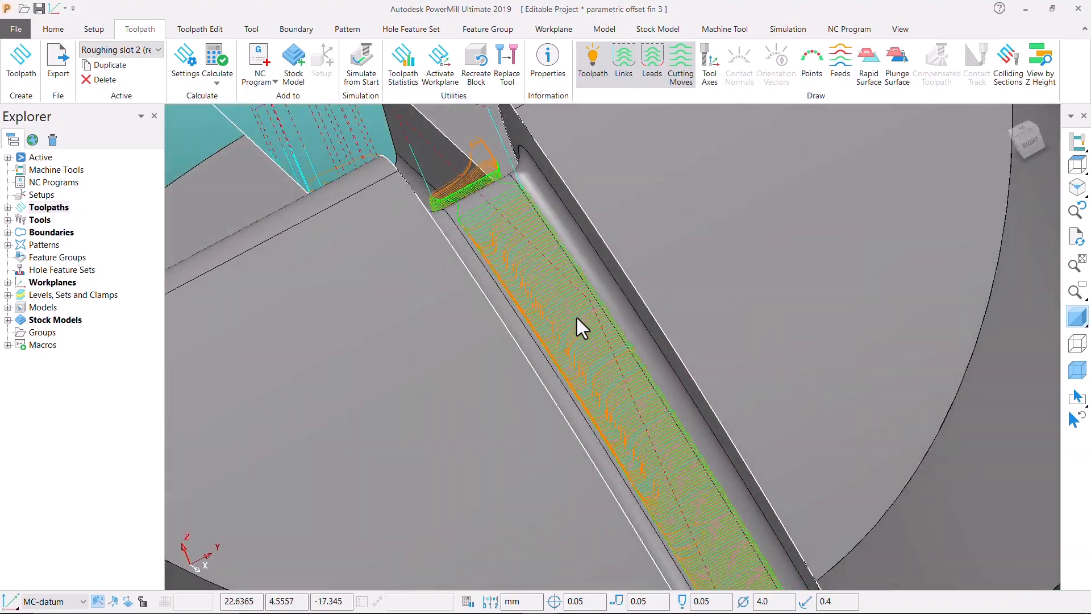
scroll(609, 332, up, 6)
scroll(741, 370, down, 8)
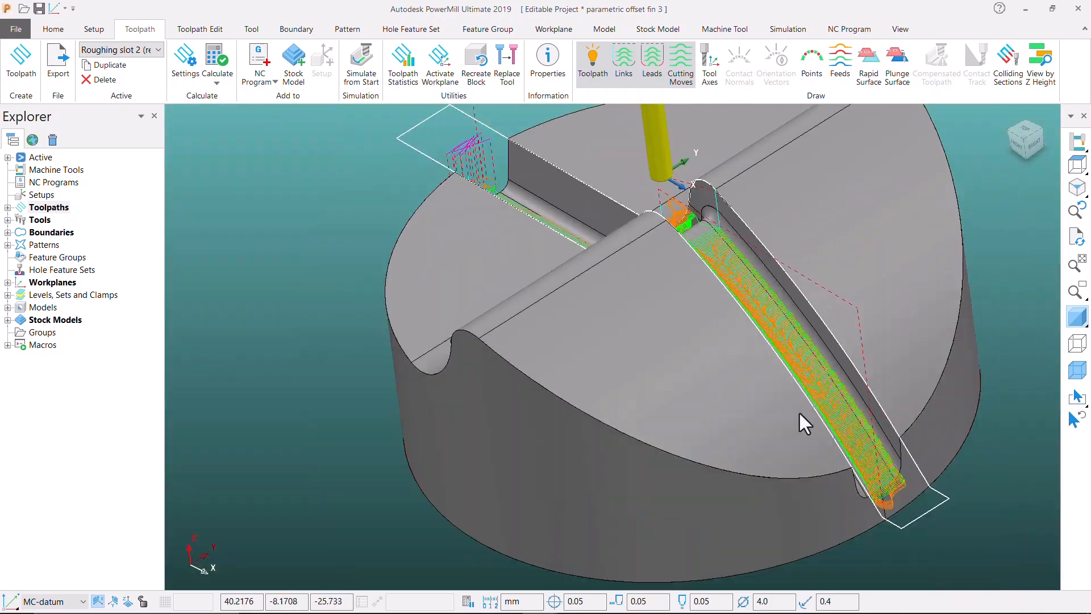
middle_drag(799, 410, 687, 308)
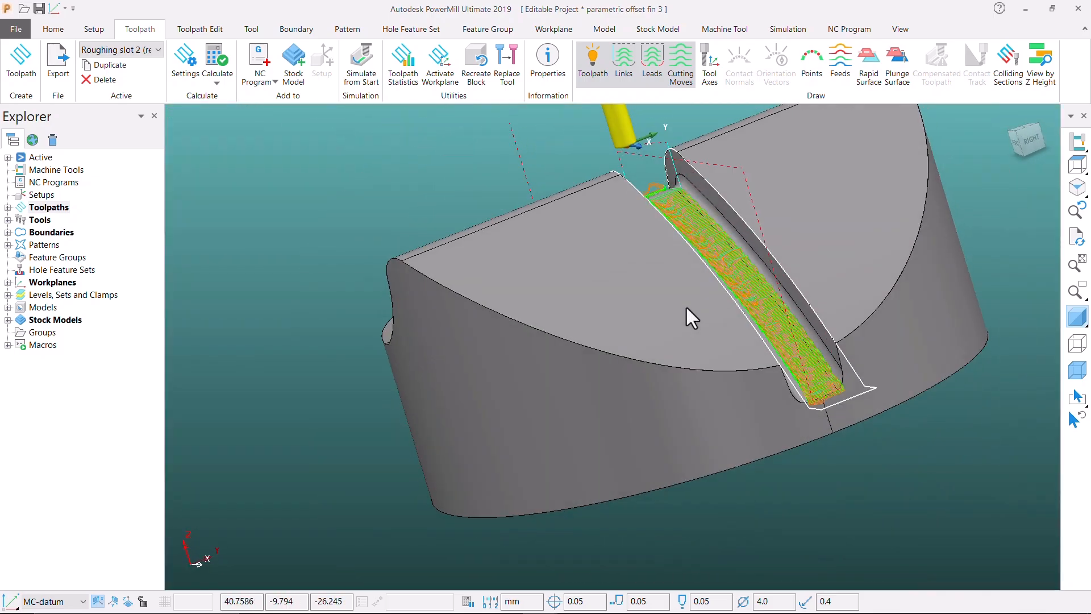
scroll(733, 299, up, 6)
scroll(704, 263, down, 8)
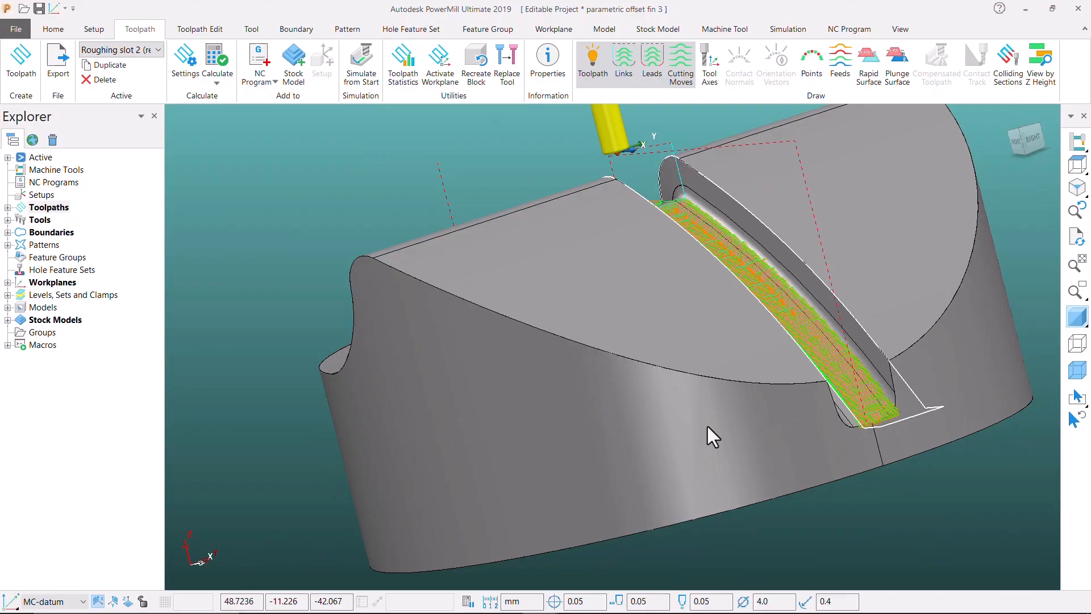
middle_drag(708, 426, 726, 365)
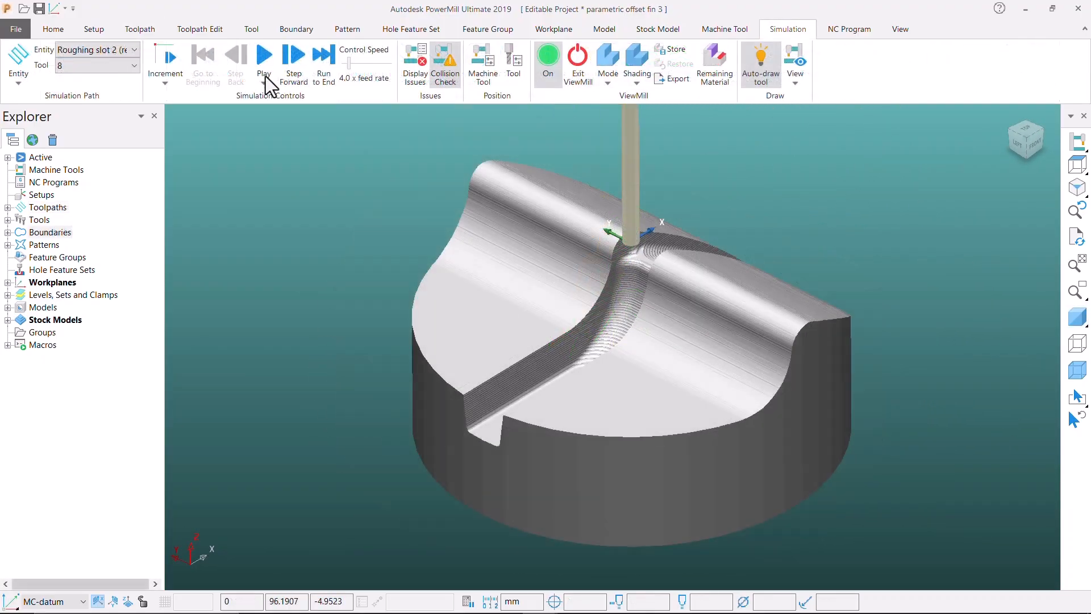
Play the ViewMill simulation of the Roughing slot 2 toolpath and watch the material removal in the groove up close
click(265, 71)
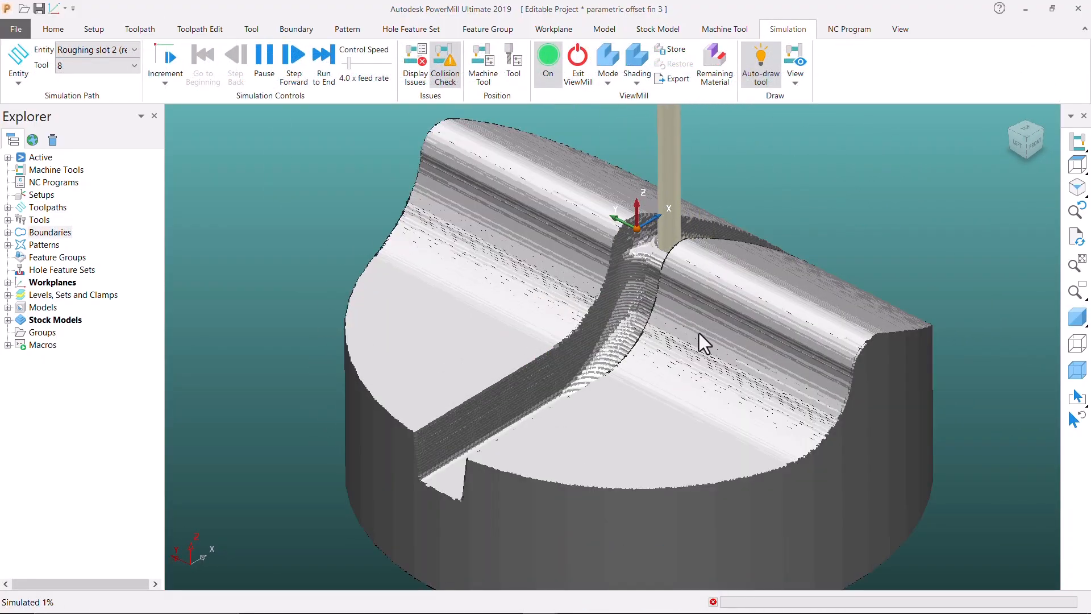
mouse_move(700, 334)
middle_down()
mouse_move(763, 385)
mouse_move(640, 487)
mouse_move(363, 430)
mouse_move(256, 392)
middle_up()
scroll(754, 361, up, 4)
middle_drag(607, 358, 509, 214)
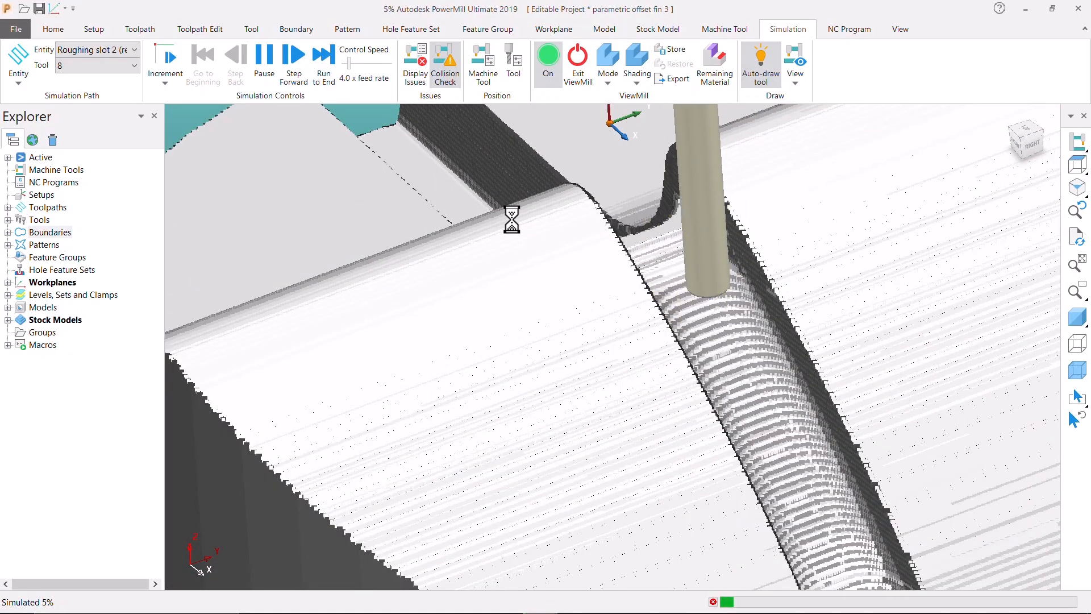
scroll(479, 165, down, 2)
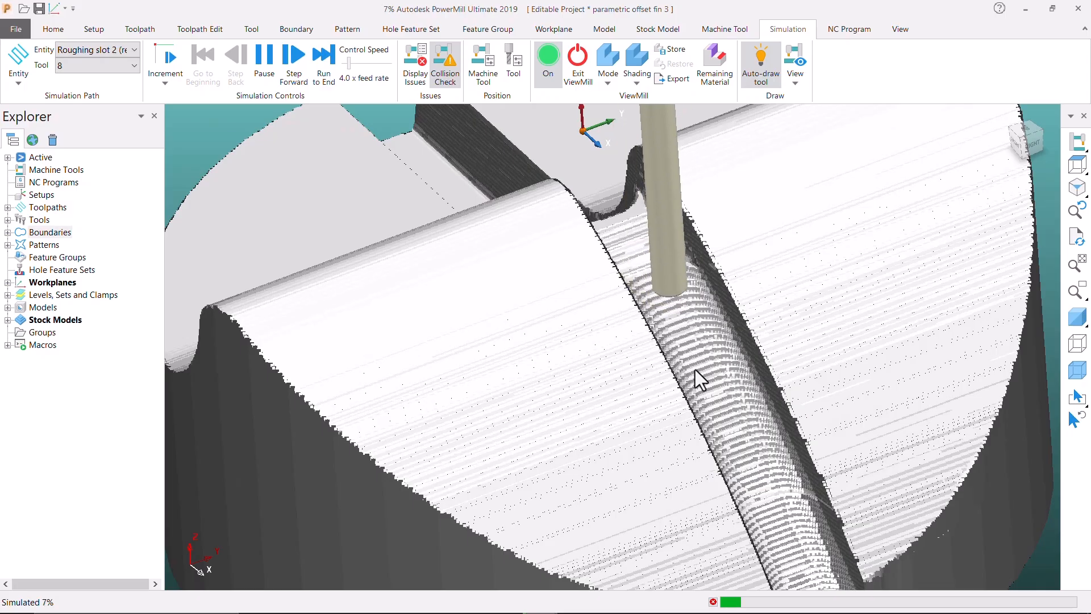
Follow the rest of the Roughing slot 2 simulation along the groove, from the ridge down to the open end
middle_drag(694, 369, 551, 372)
middle_drag(814, 319, 866, 336)
scroll(798, 233, down, 2)
scroll(741, 404, up, 2)
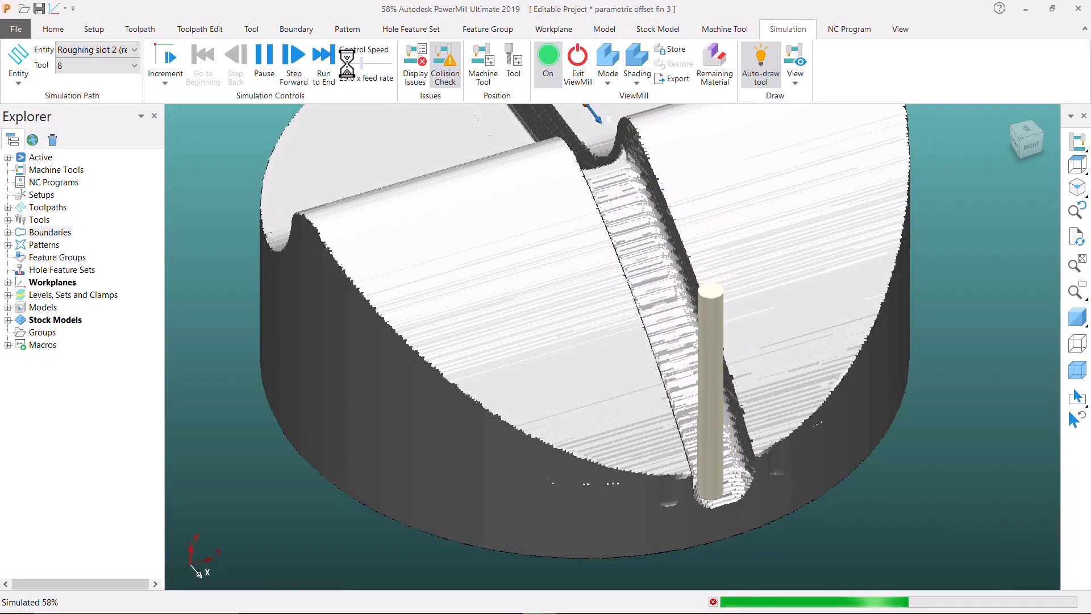
middle_drag(568, 329, 621, 394)
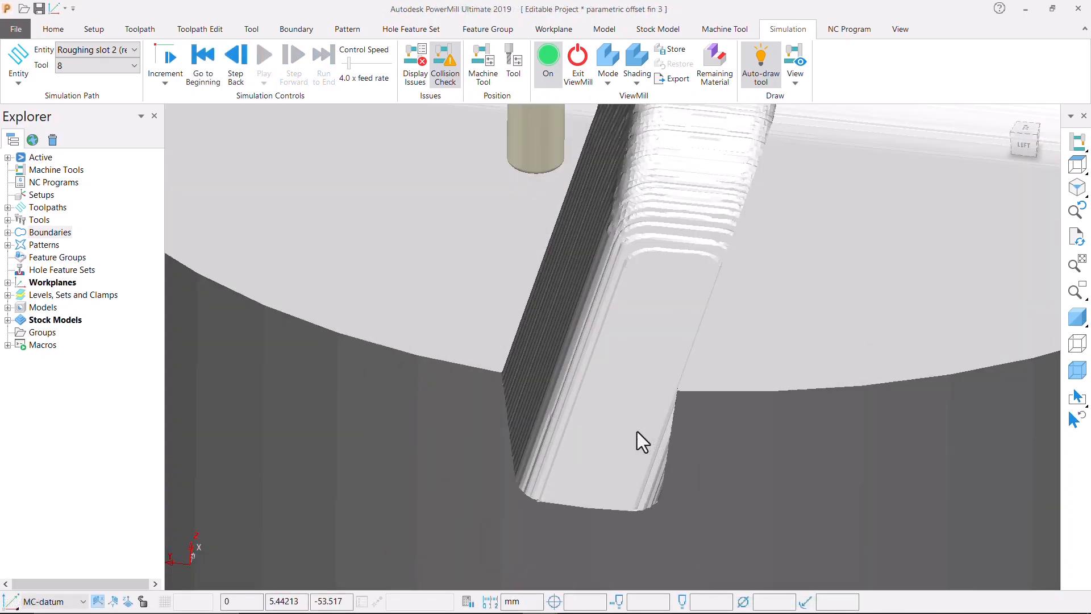
Examine the roughed groove's floor, corners and walls at the open end and over the ridge for remaining stock
scroll(636, 431, up, 3)
middle_drag(588, 375, 606, 397)
scroll(608, 394, down, 4)
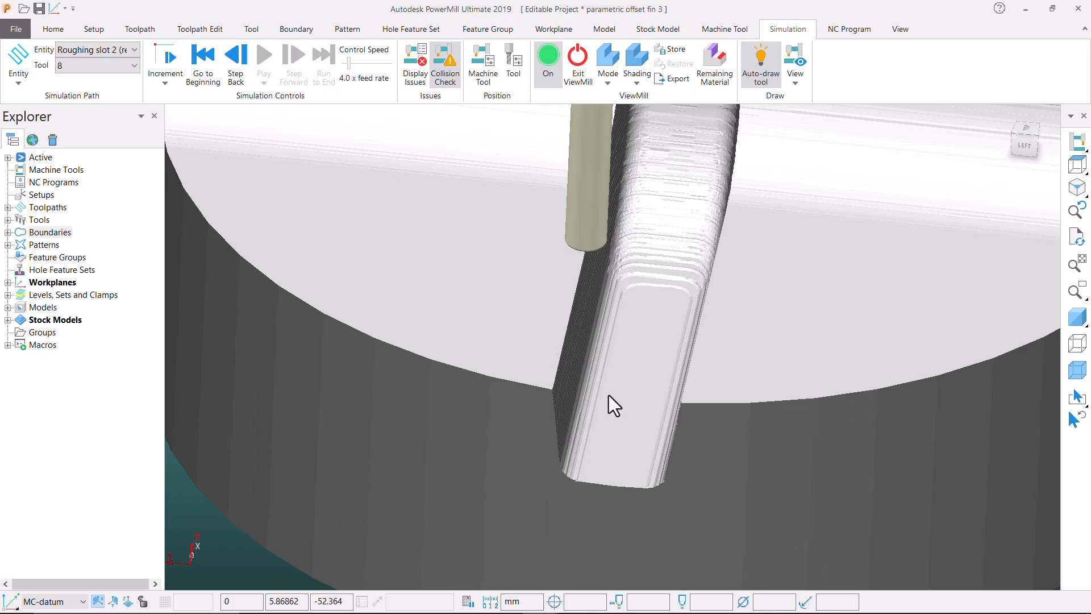
scroll(608, 394, down, 4)
middle_drag(741, 380, 758, 362)
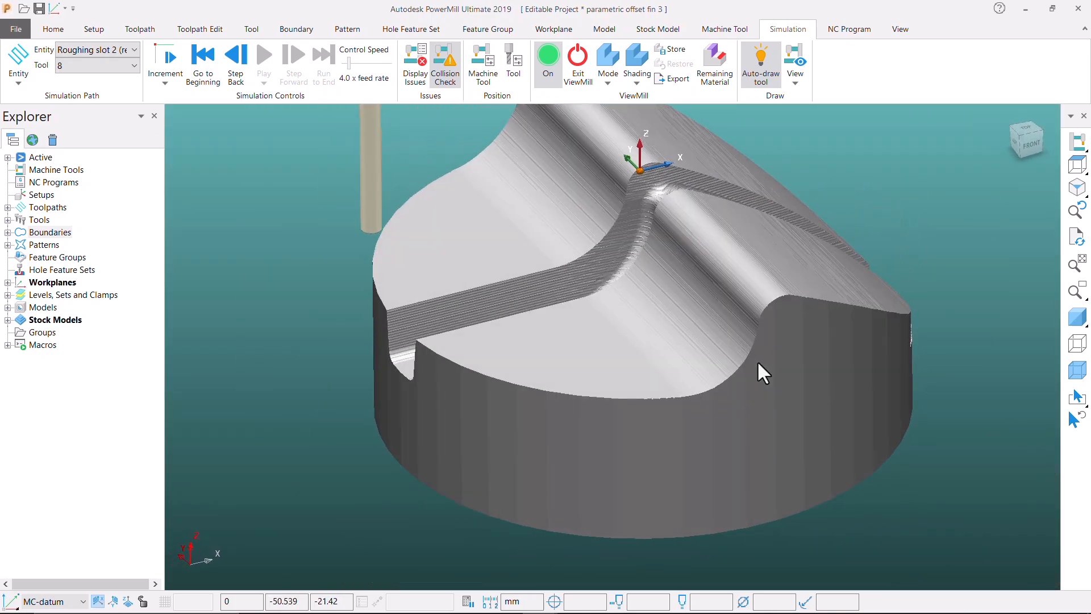
scroll(650, 193, up, 5)
scroll(650, 195, down, 5)
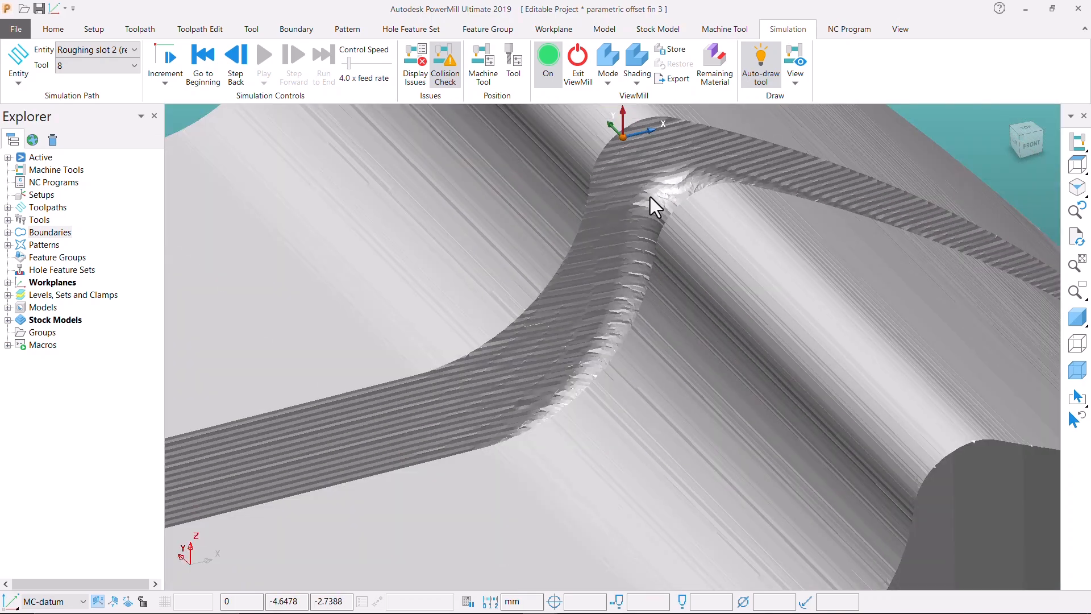
middle_drag(814, 365, 574, 350)
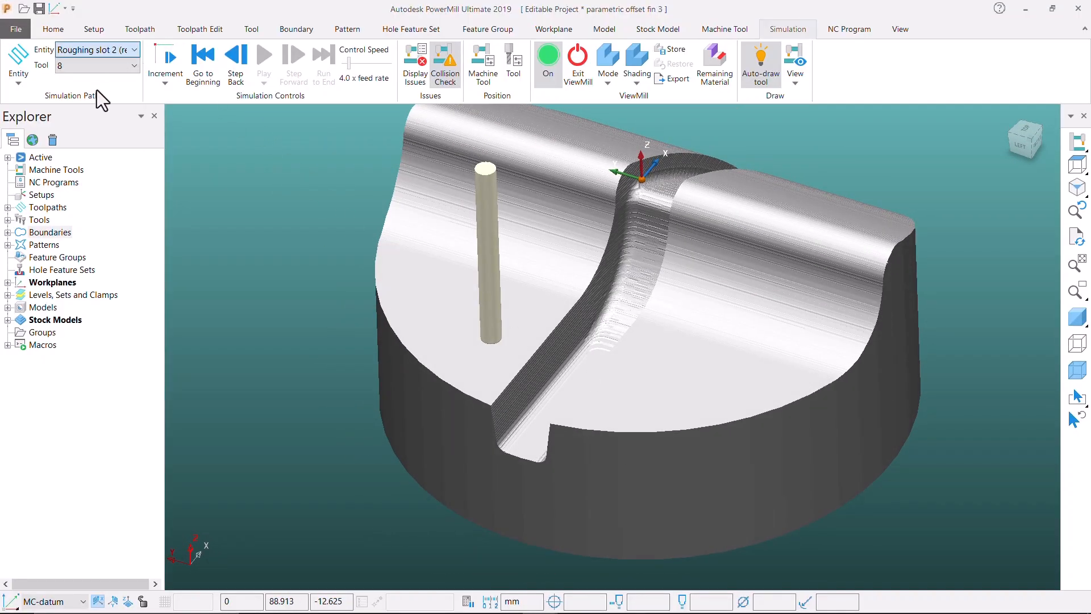
Select the Finishing slot toolpath for simulation and play it in ViewMill at 19.0 x feed rate, watching the groove
click(134, 50)
click(121, 177)
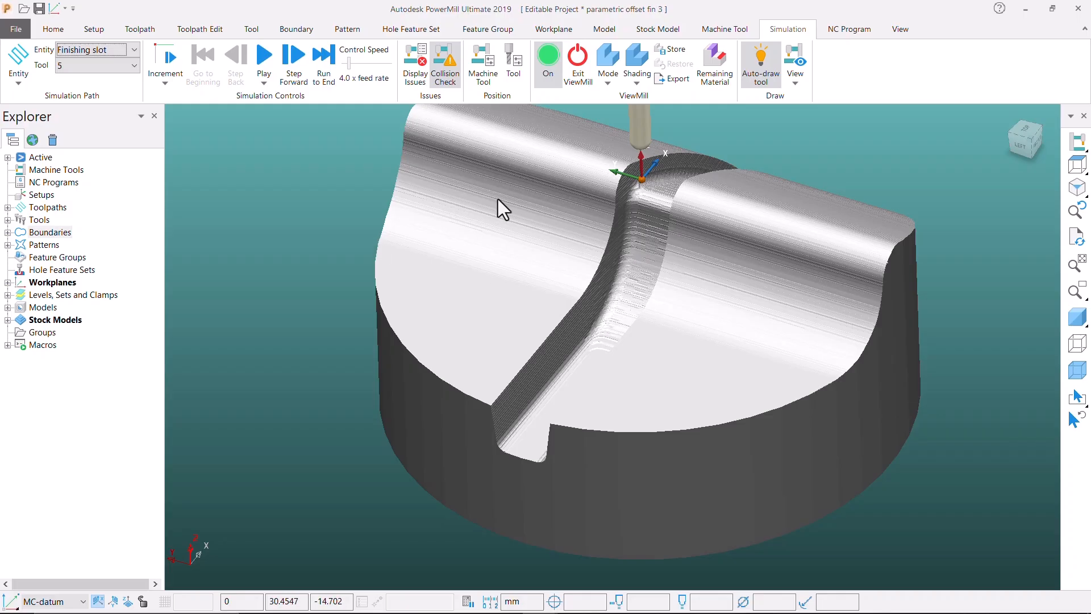
scroll(497, 199, down, 4)
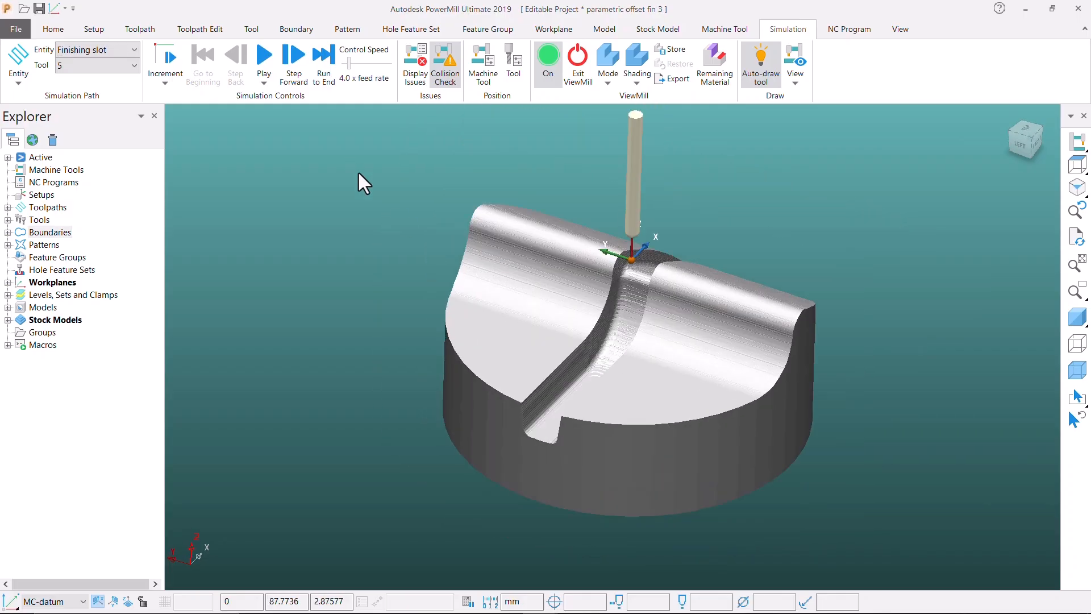
click(266, 55)
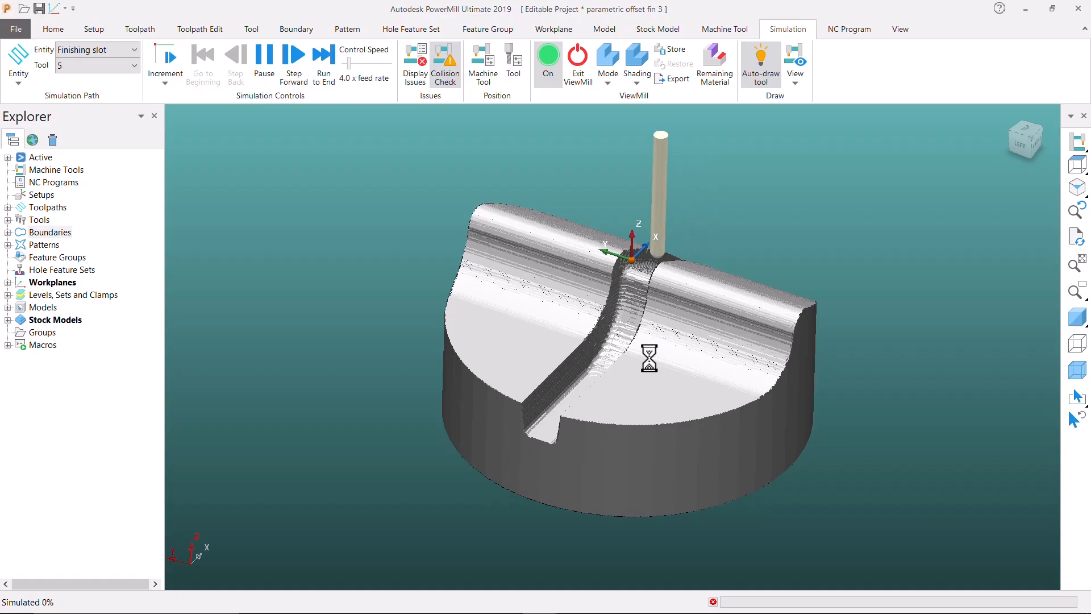
scroll(649, 358, up, 2)
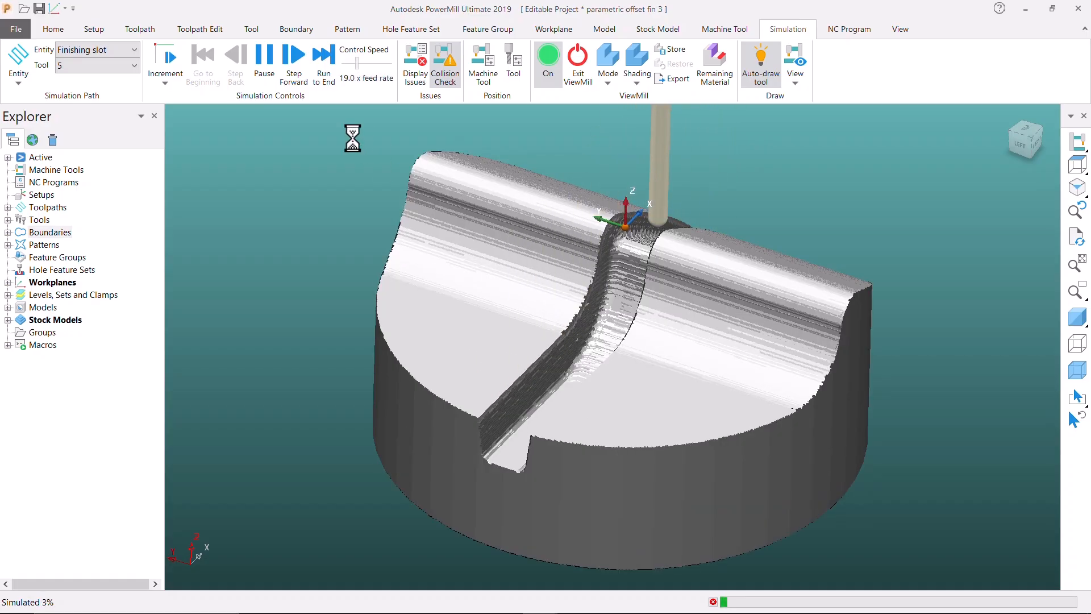
scroll(631, 306, up, 2)
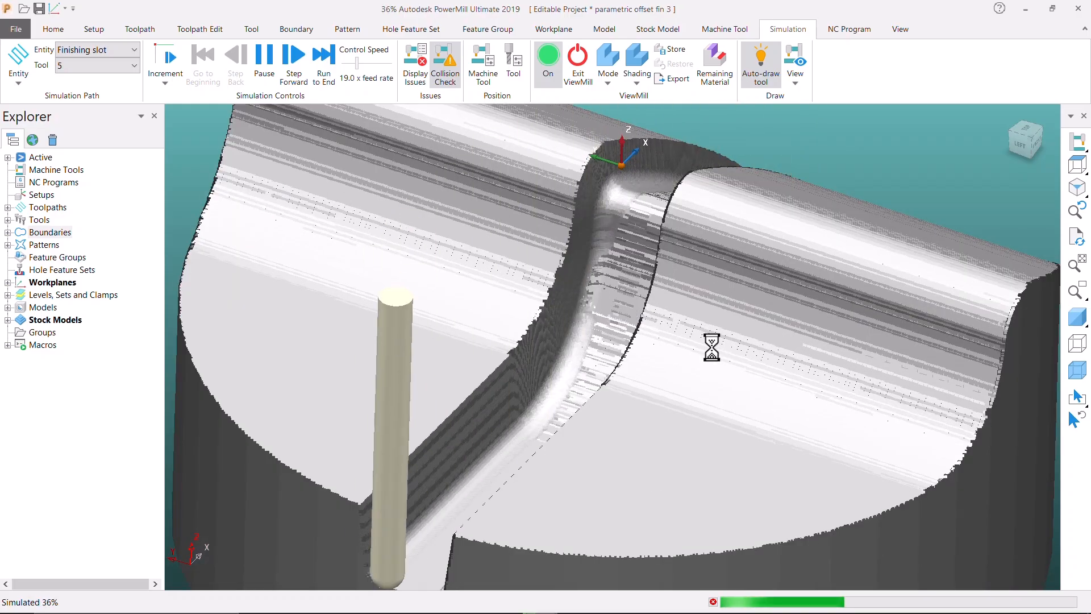
scroll(711, 347, down, 3)
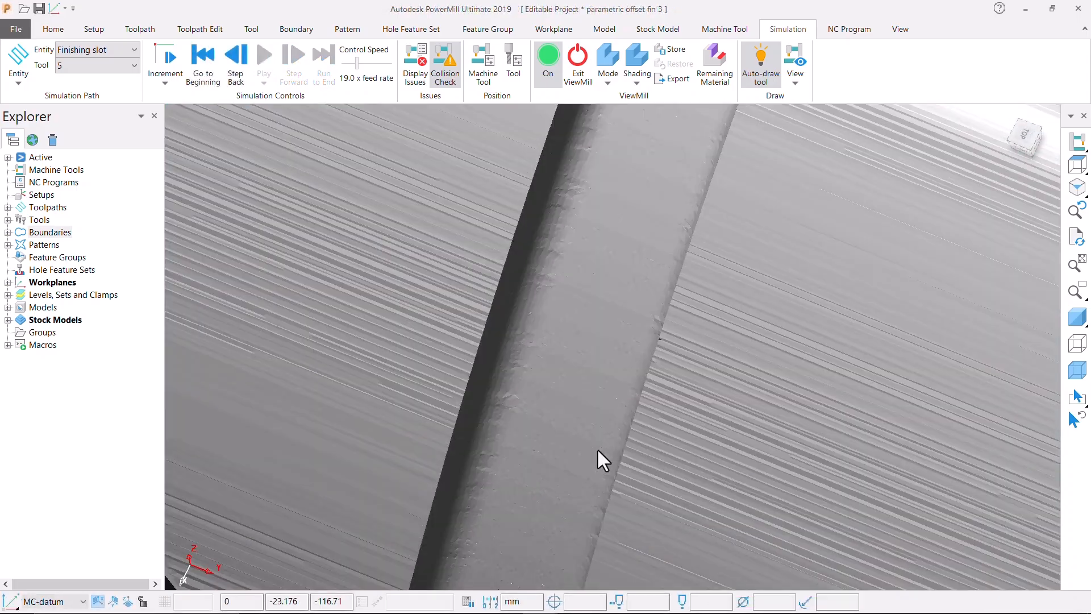
Examine the finished groove's floor, fillets and walls along both sides of the ridge
scroll(597, 448, down, 5)
middle_drag(654, 459, 113, 386)
middle_drag(612, 353, 547, 415)
middle_drag(420, 183, 551, 121)
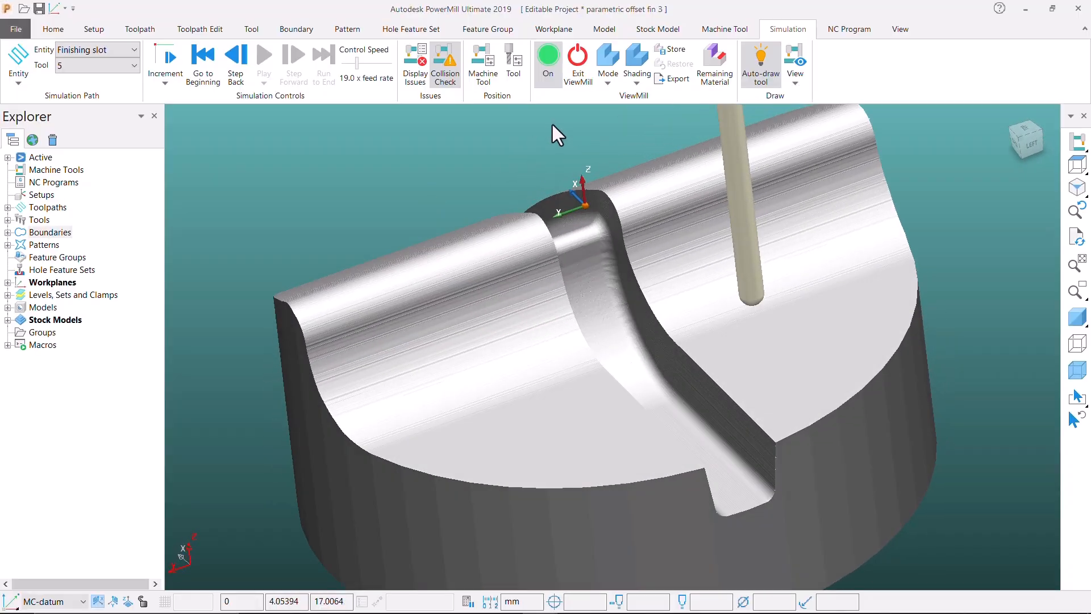
scroll(664, 339, up, 3)
middle_drag(716, 427, 660, 459)
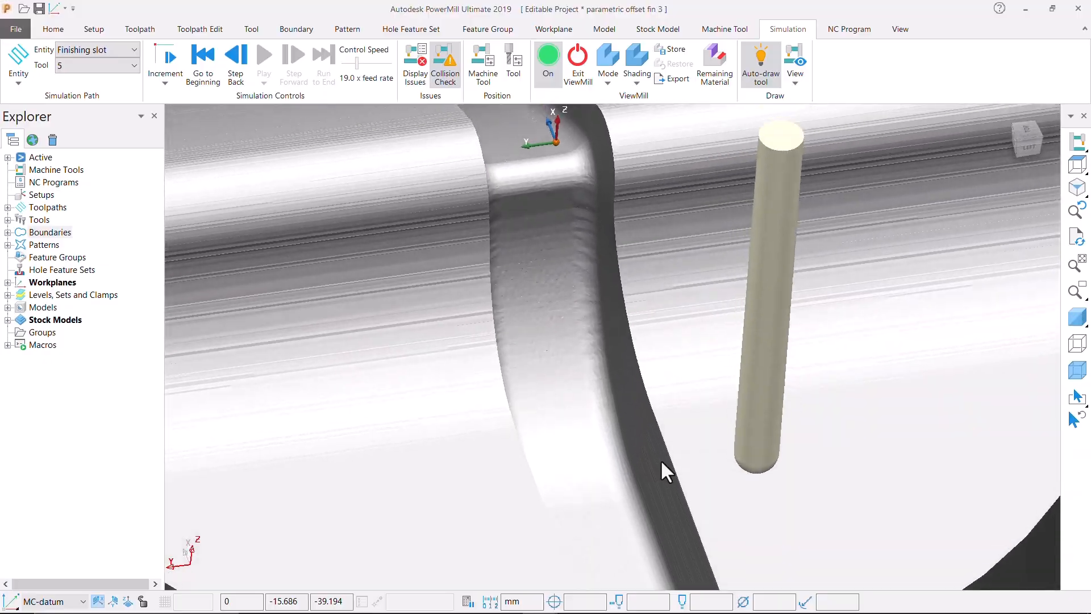